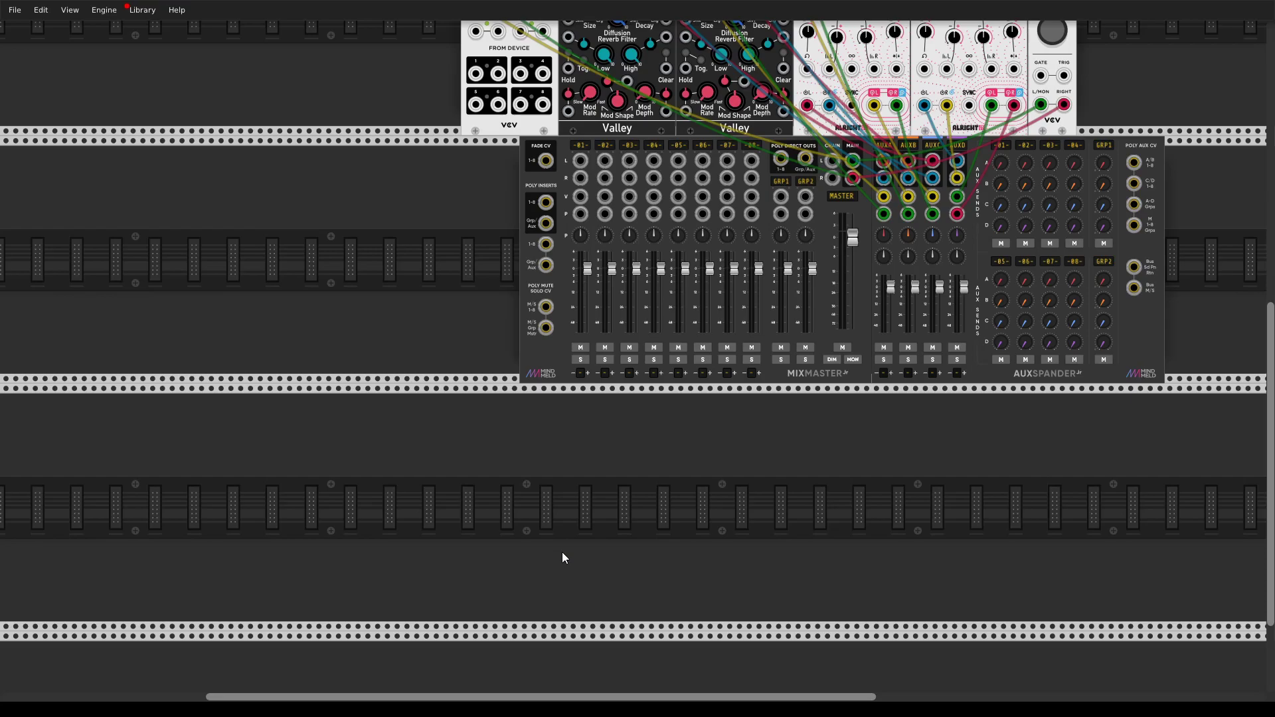
# Step: Find stoermelder's 8FACEx2 with the '8fac' search and place it in the row beneath the Mixmaster
pyautogui.press('Return')
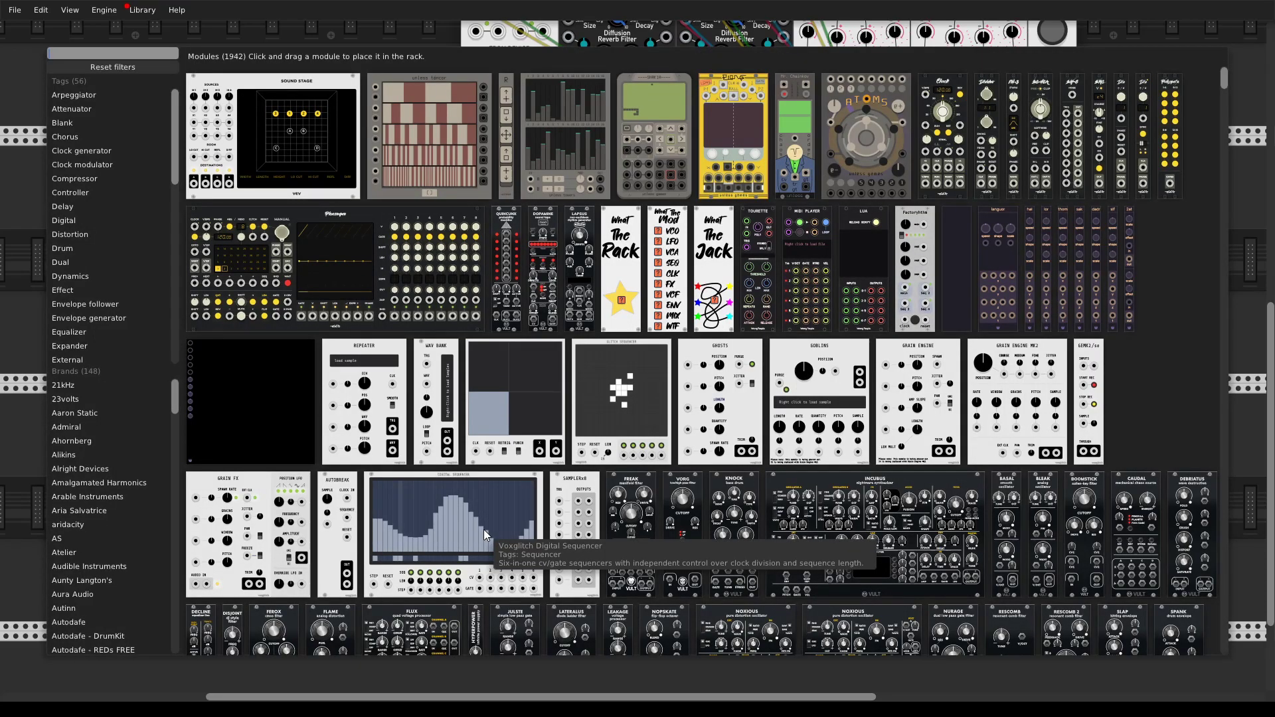
pyautogui.write('8fac')
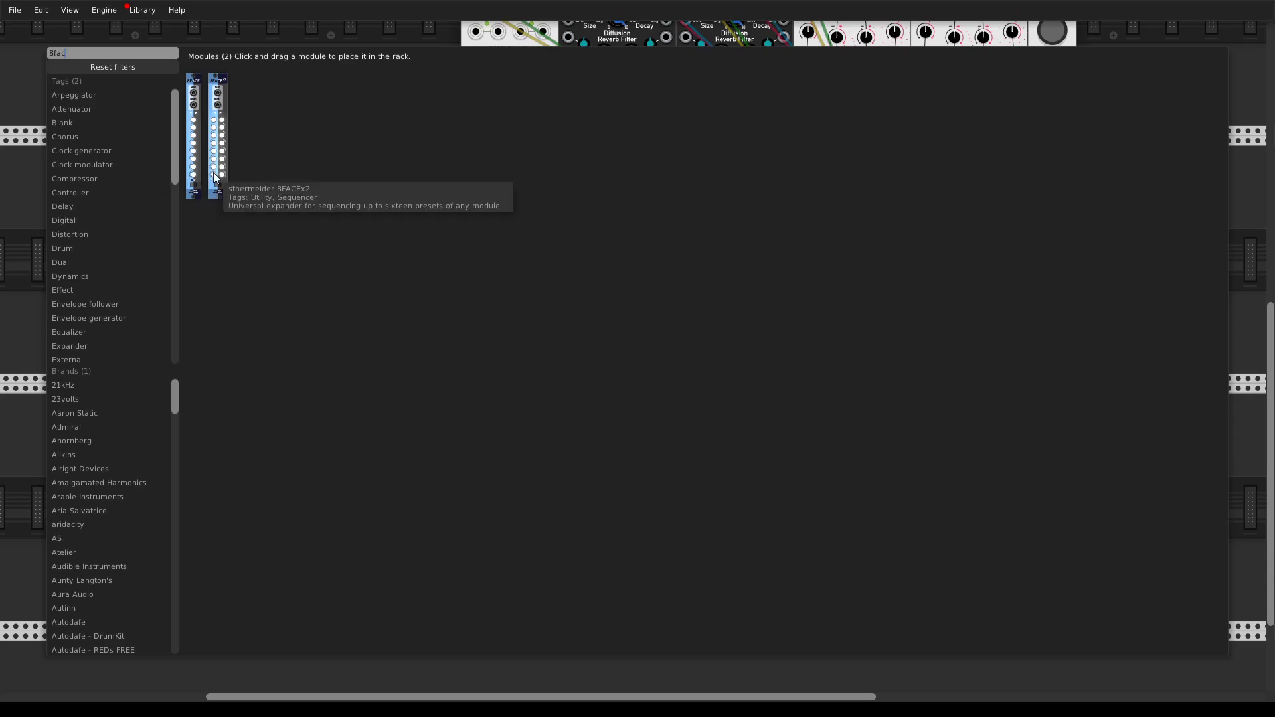
pyautogui.moveTo(217, 169); pyautogui.dragTo(472, 480)
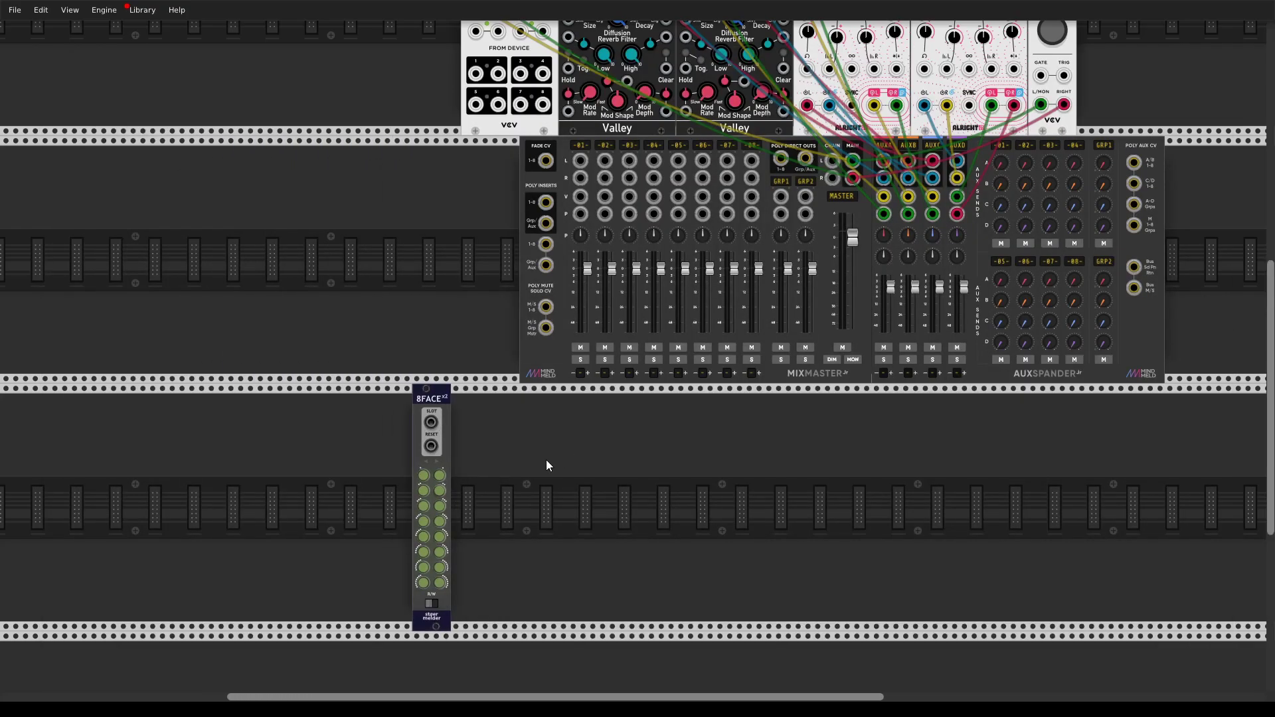
# Step: Add a Bogaudio POLYCON8 beside the 8FACEx2 using the 'polyco' search
pyautogui.rightClick(532, 496)
pyautogui.write('polycon')
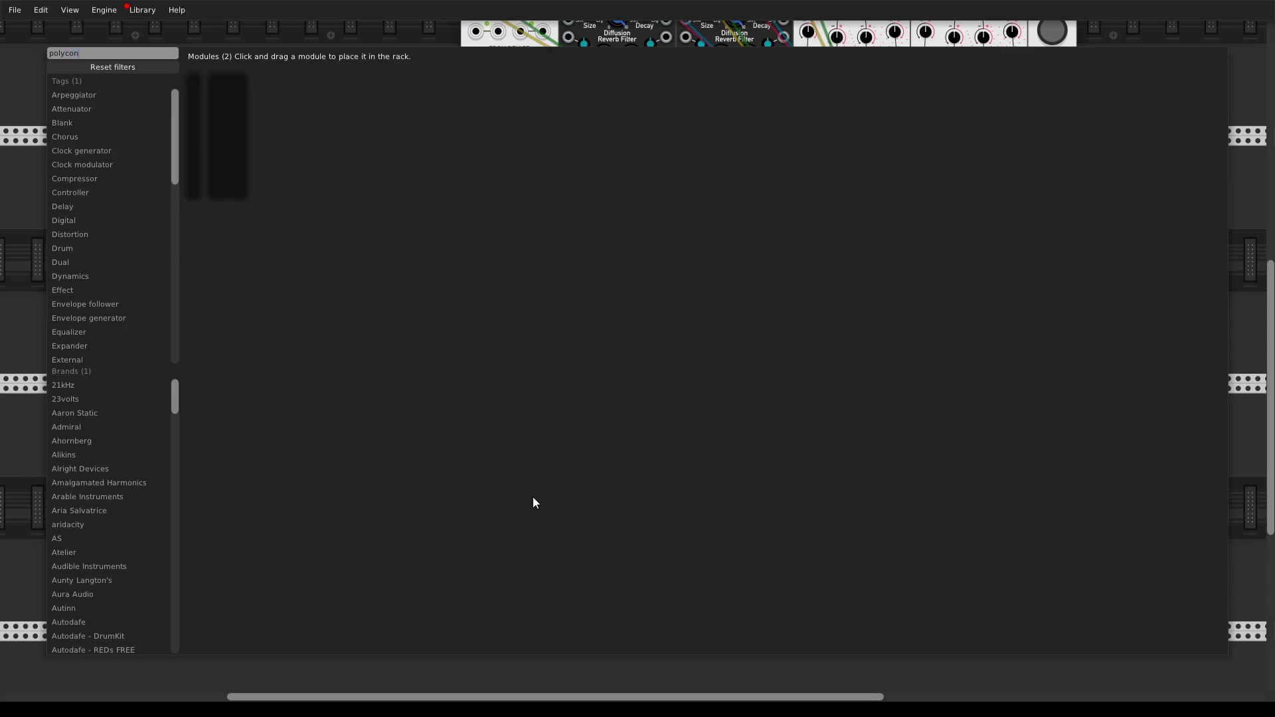
pyautogui.moveTo(194, 173); pyautogui.dragTo(504, 558)
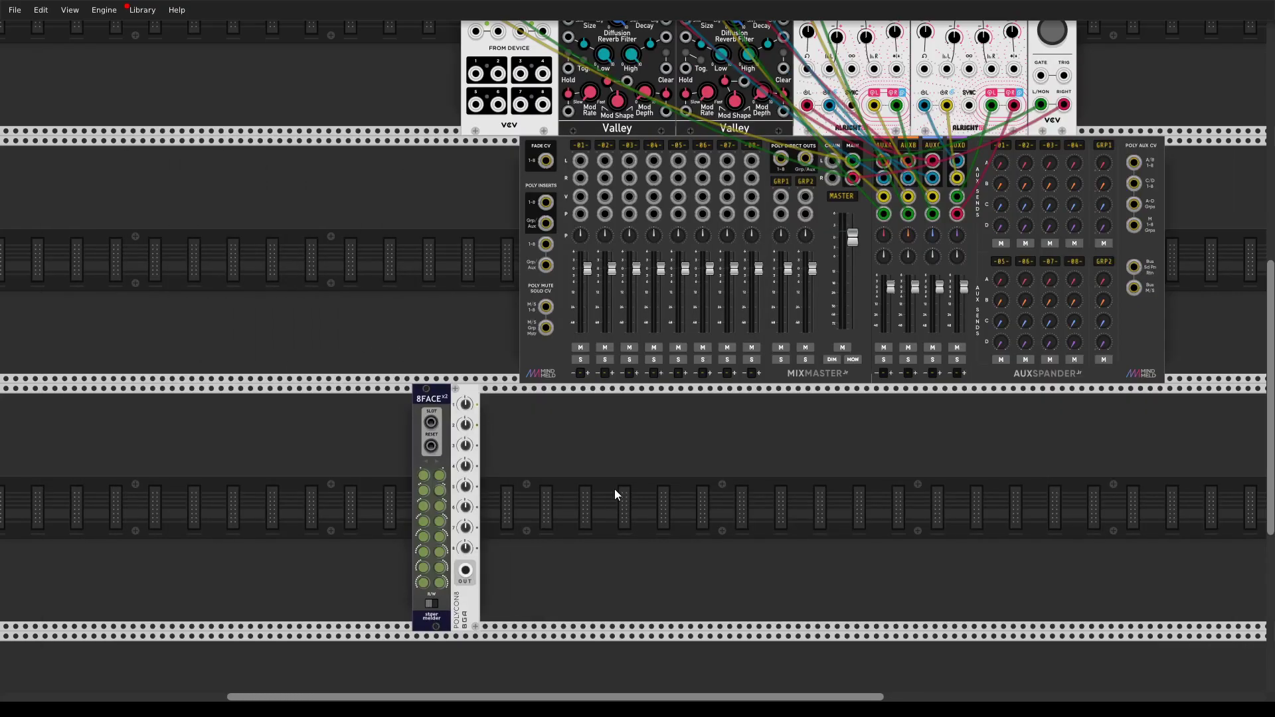
# Step: Set POLYCON8 to 8 polyphony channels, then reopen the module browser with filters reset
pyautogui.rightClick(467, 394)
pyautogui.moveTo(546, 553)
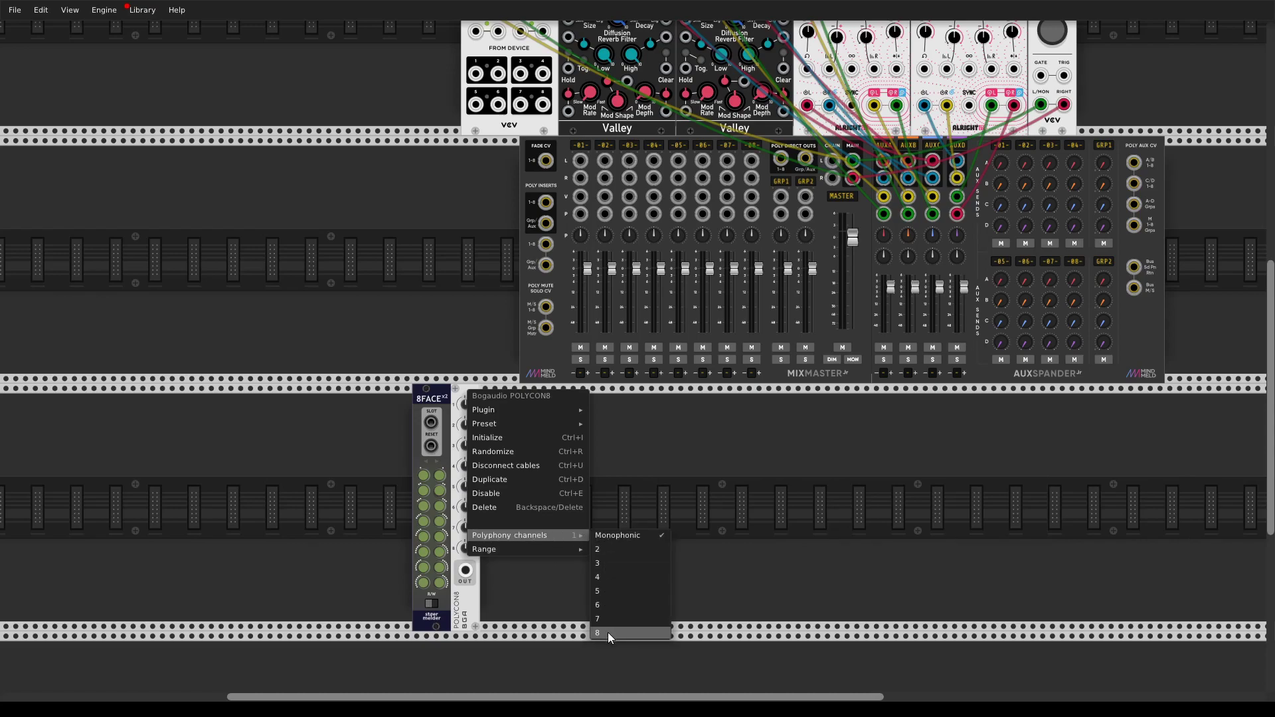
pyautogui.click(608, 633)
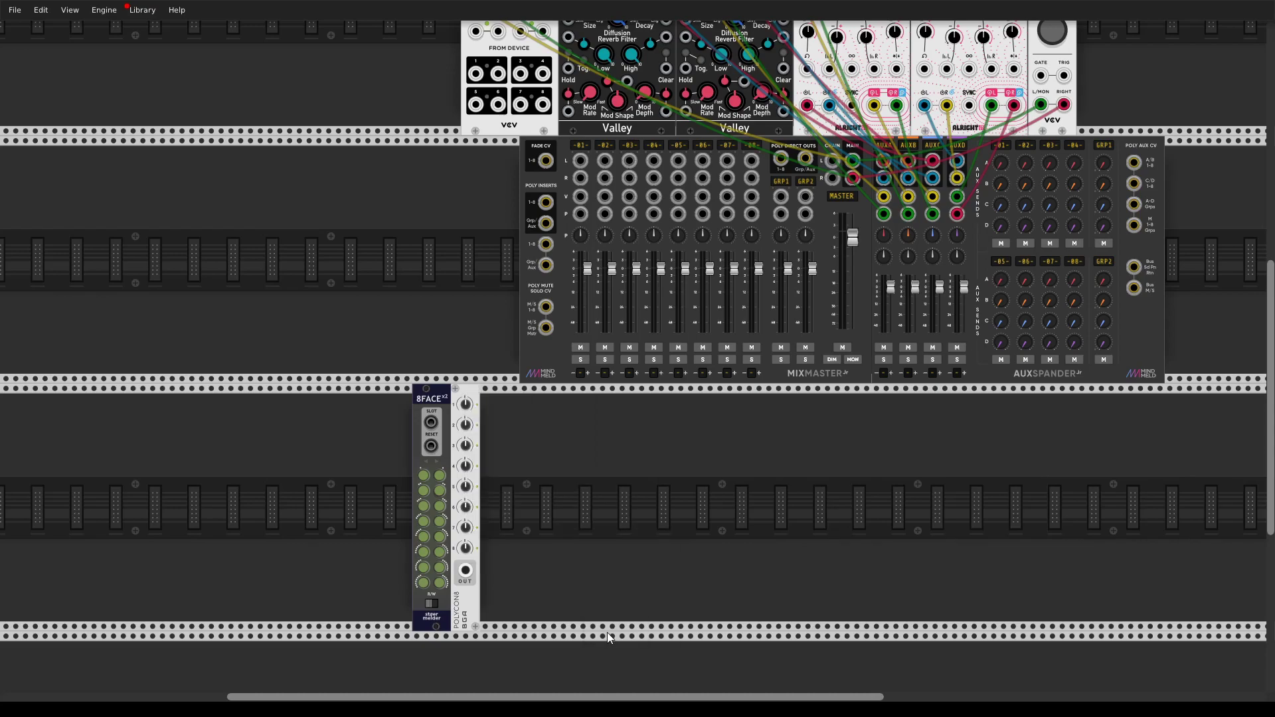
pyautogui.rightClick(551, 520)
pyautogui.click(133, 68)
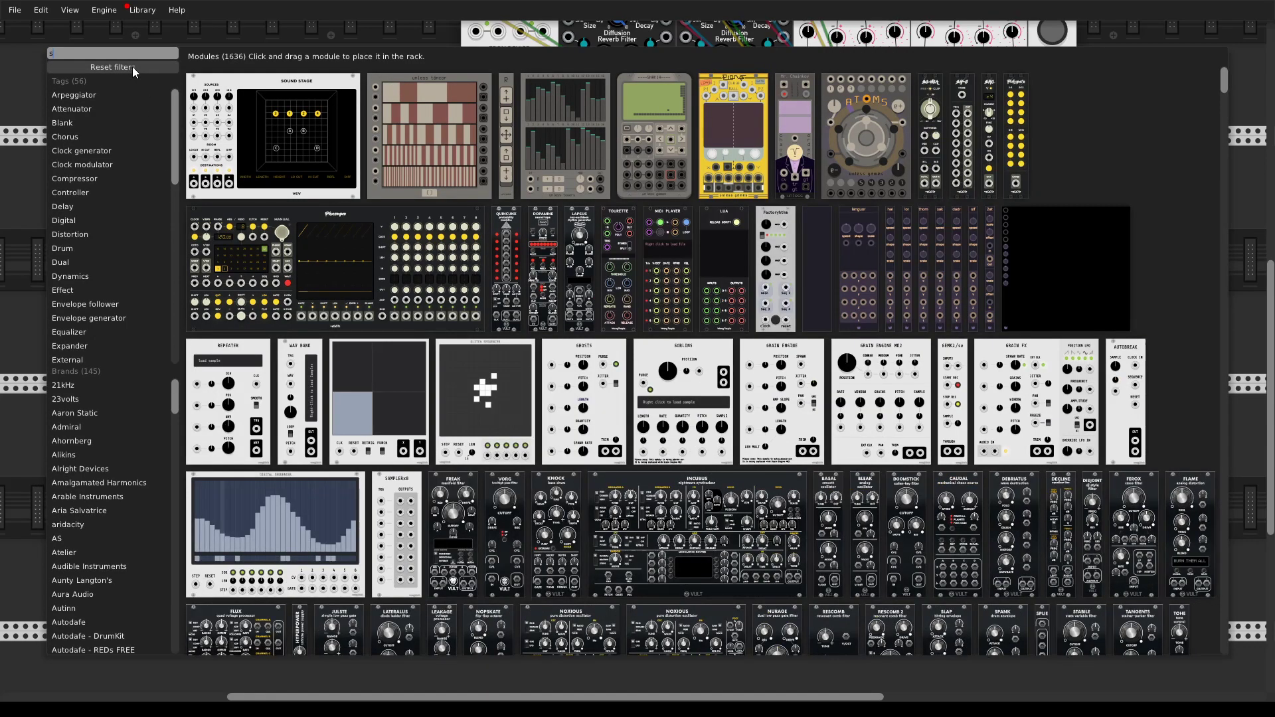
# Step: Place the teal poly Slew module next to POLYCON8 and cable POLYCON8 OUT into the Slew 'in' jack
pyautogui.write('slew')
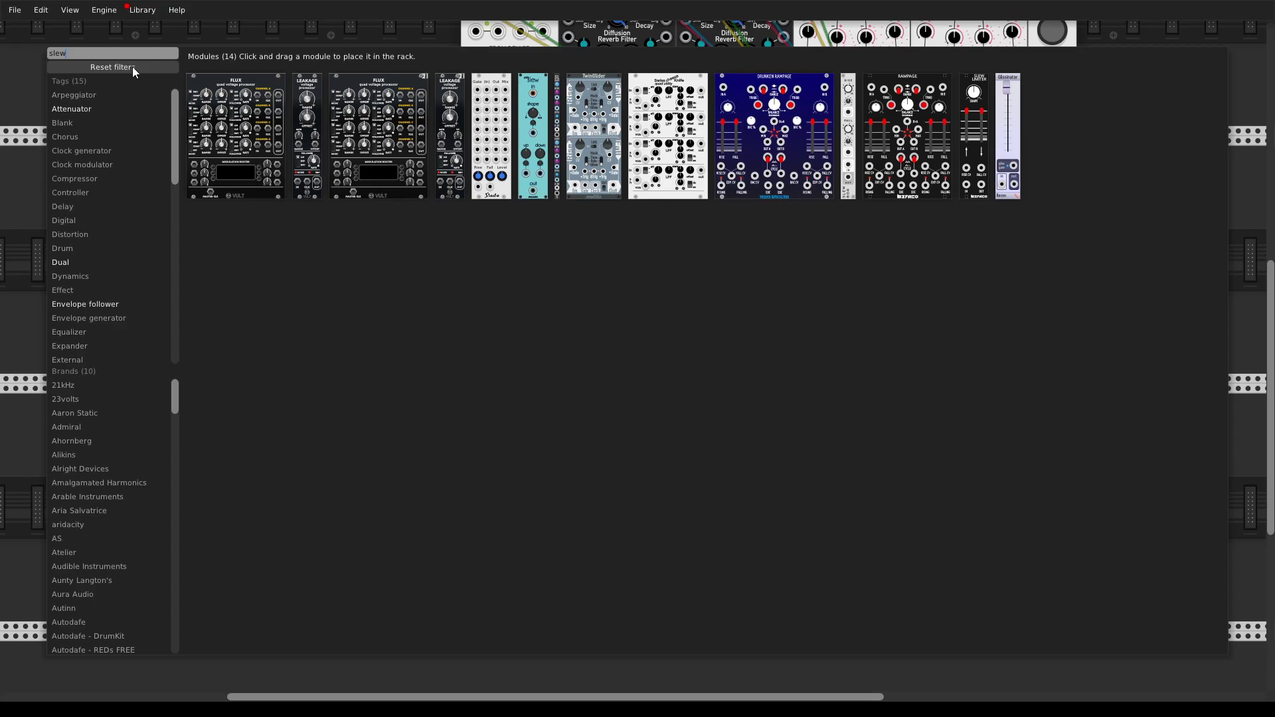
pyautogui.moveTo(529, 170); pyautogui.dragTo(509, 460)
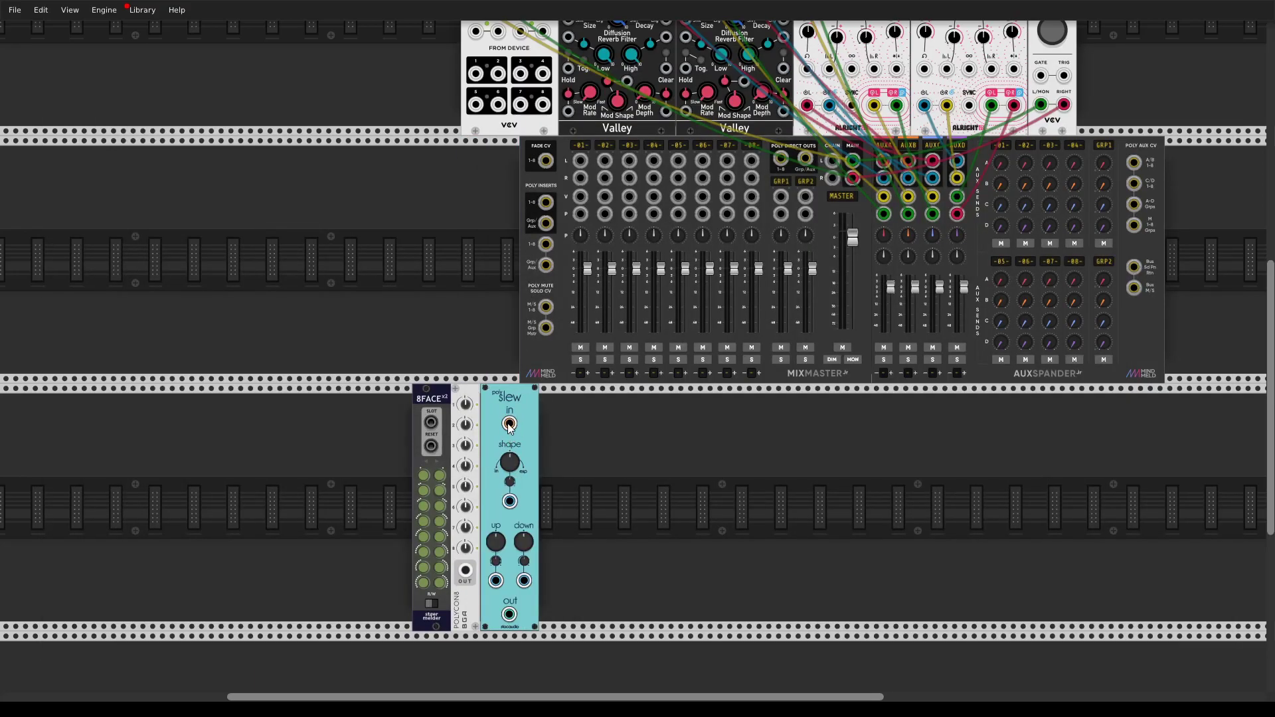
pyautogui.moveTo(509, 424); pyautogui.dragTo(465, 570)
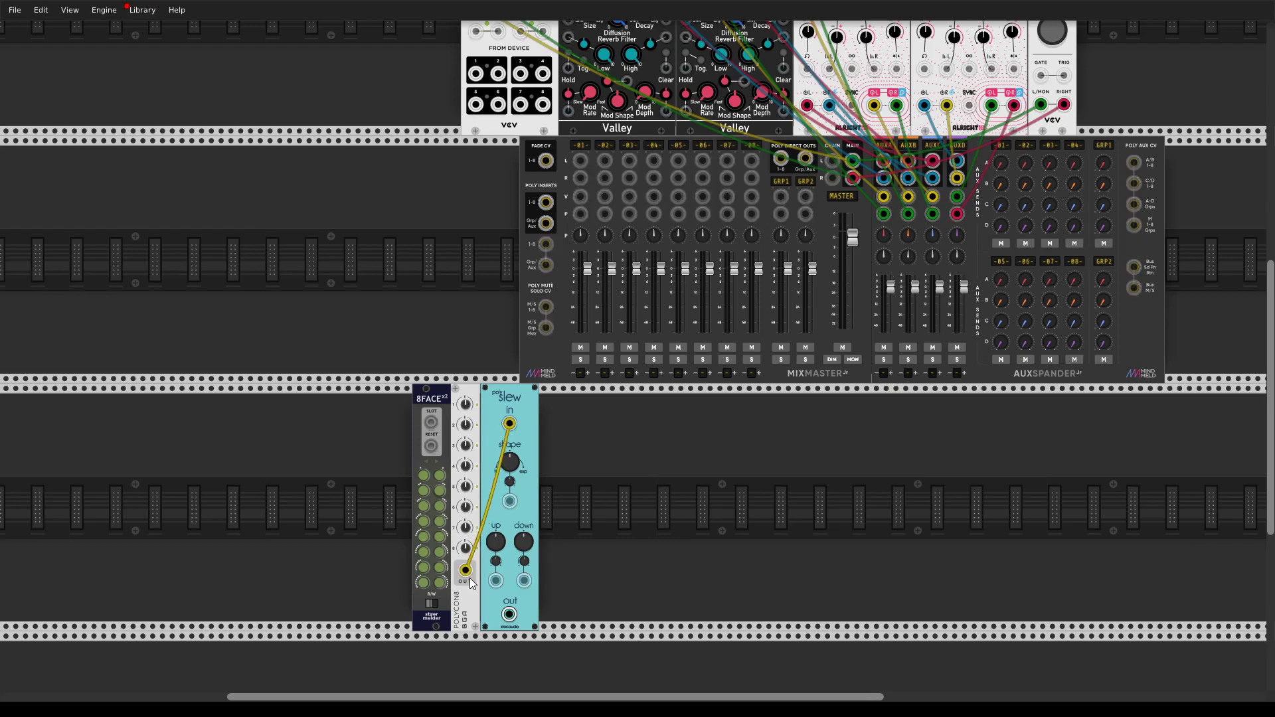
# Step: Add a stoermelder CV-MAP beside the Slew module using the 'cv-map' search
pyautogui.rightClick(611, 523)
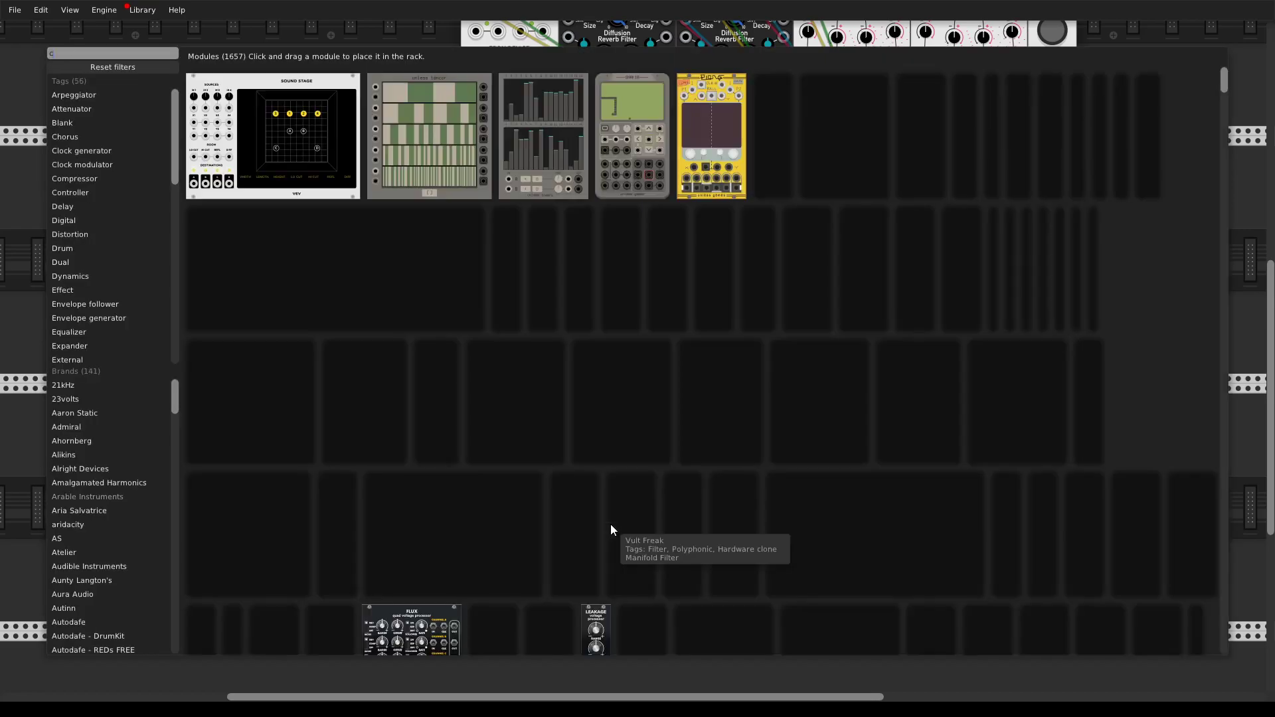
pyautogui.write('cv ma')
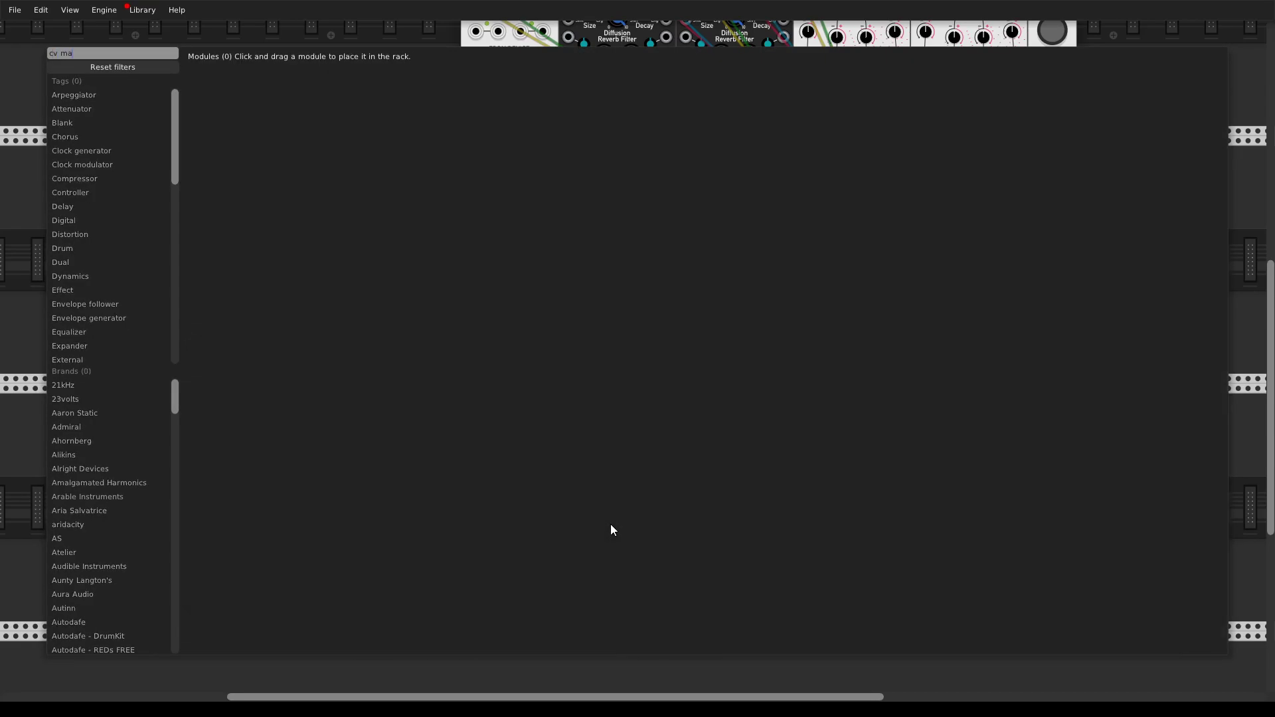
pyautogui.press('BackSpace')
pyautogui.press('BackSpace')
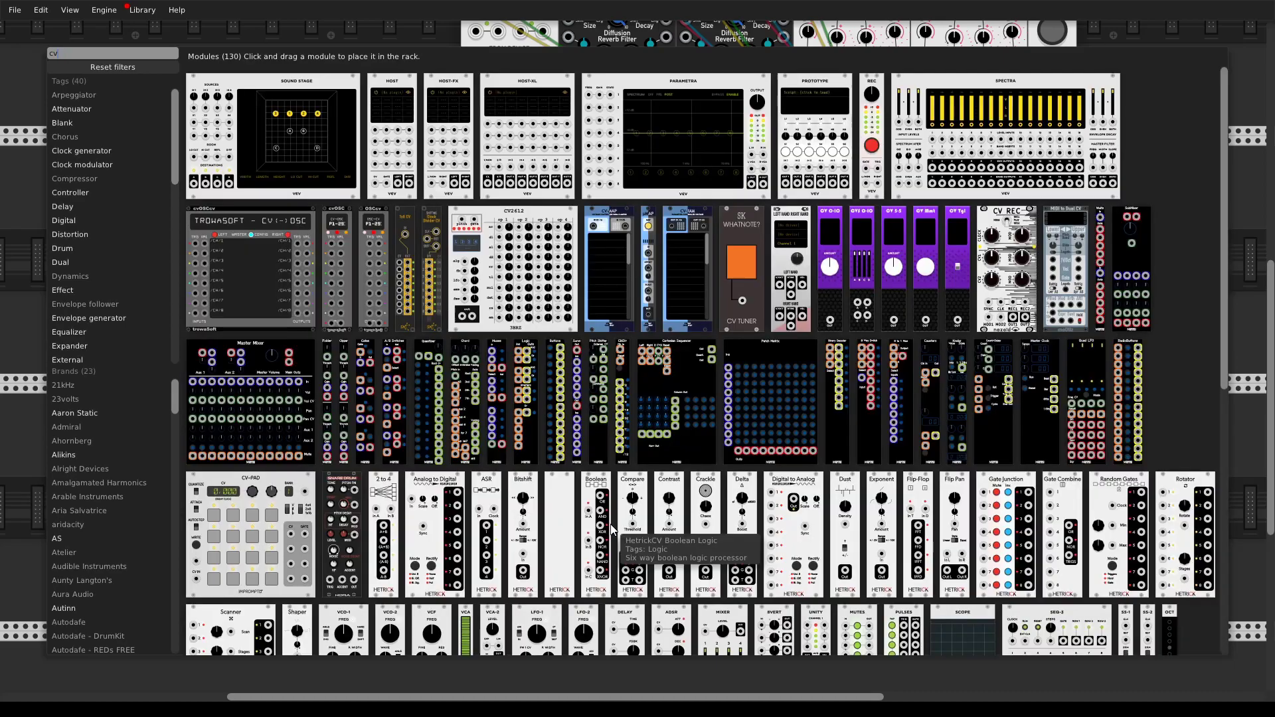
pyautogui.write('-ma')
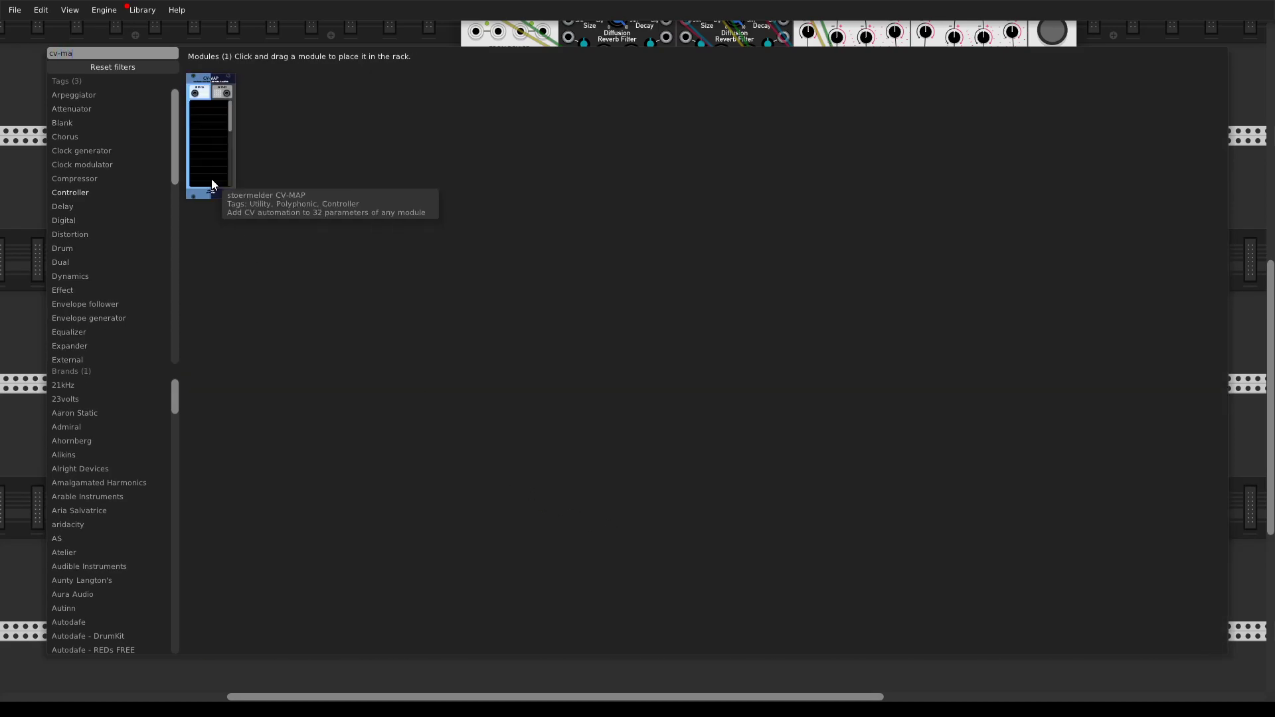
pyautogui.moveTo(211, 178); pyautogui.dragTo(545, 480)
# Step: Cable the Slew output into CV-MAP IN 01-16 and switch the 8FACEx2 to write mode
pyautogui.moveTo(557, 424); pyautogui.dragTo(509, 615)
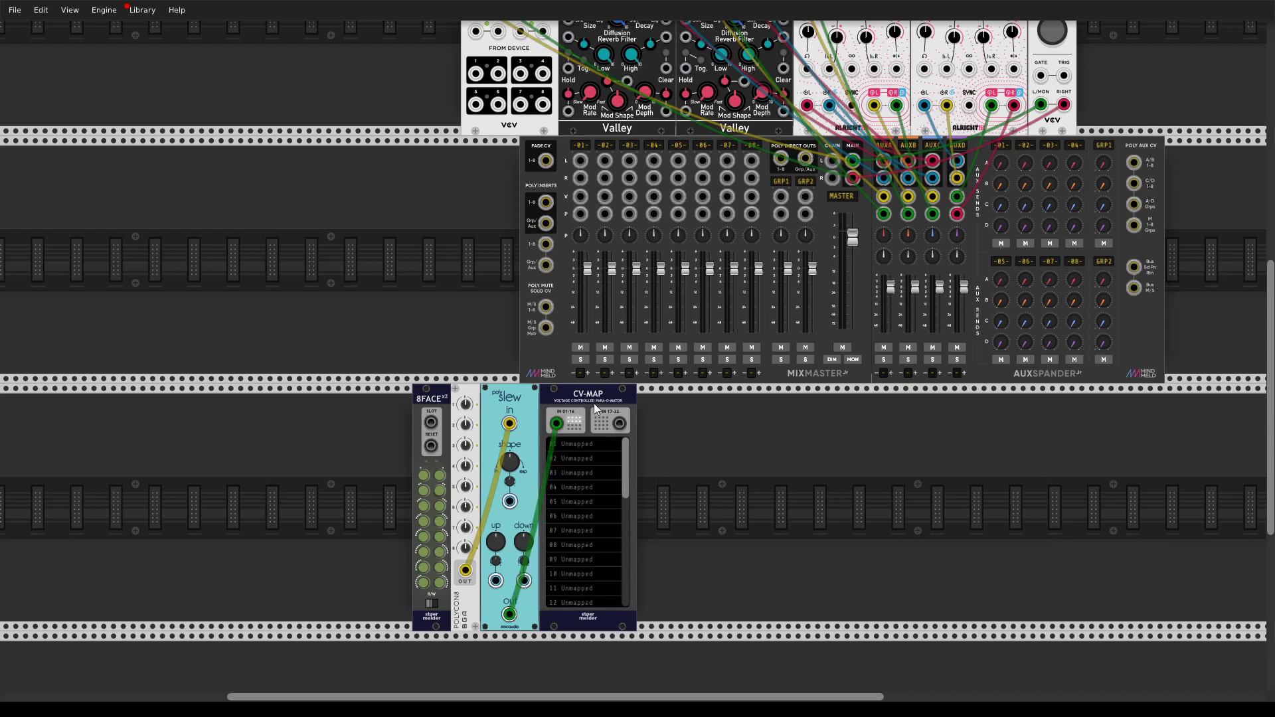
pyautogui.click(430, 602)
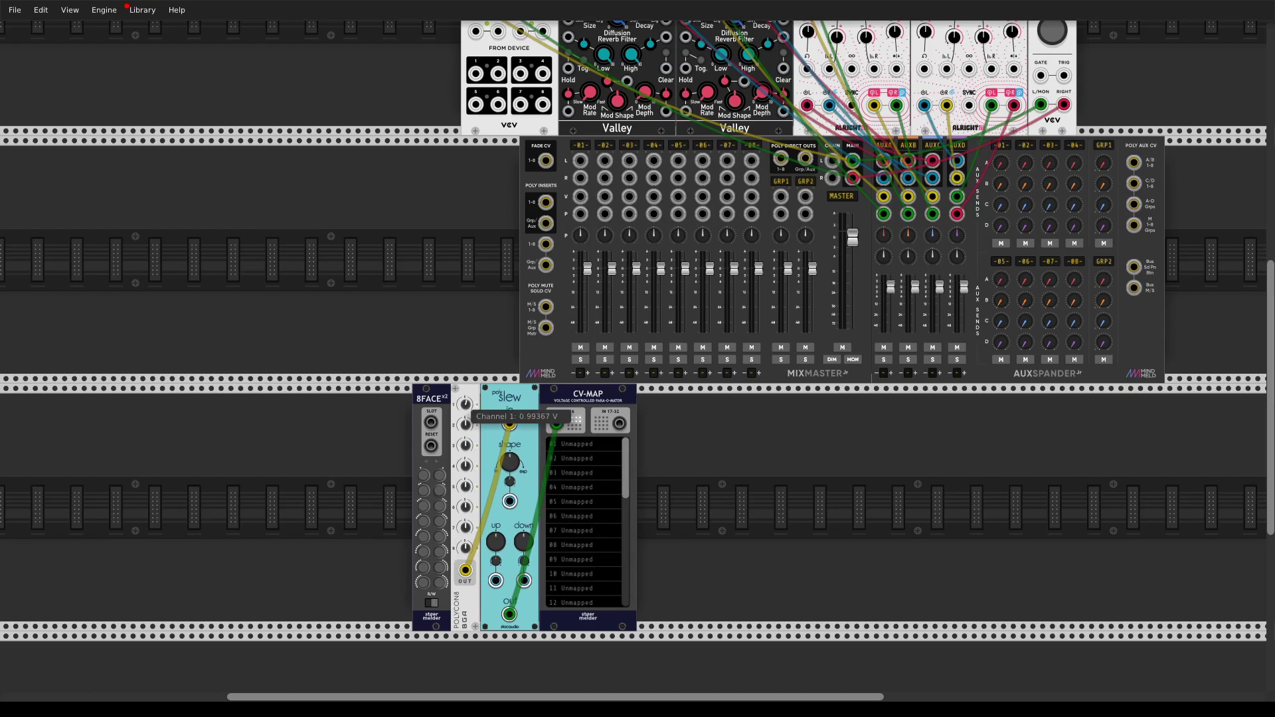
pyautogui.moveTo(469, 432)
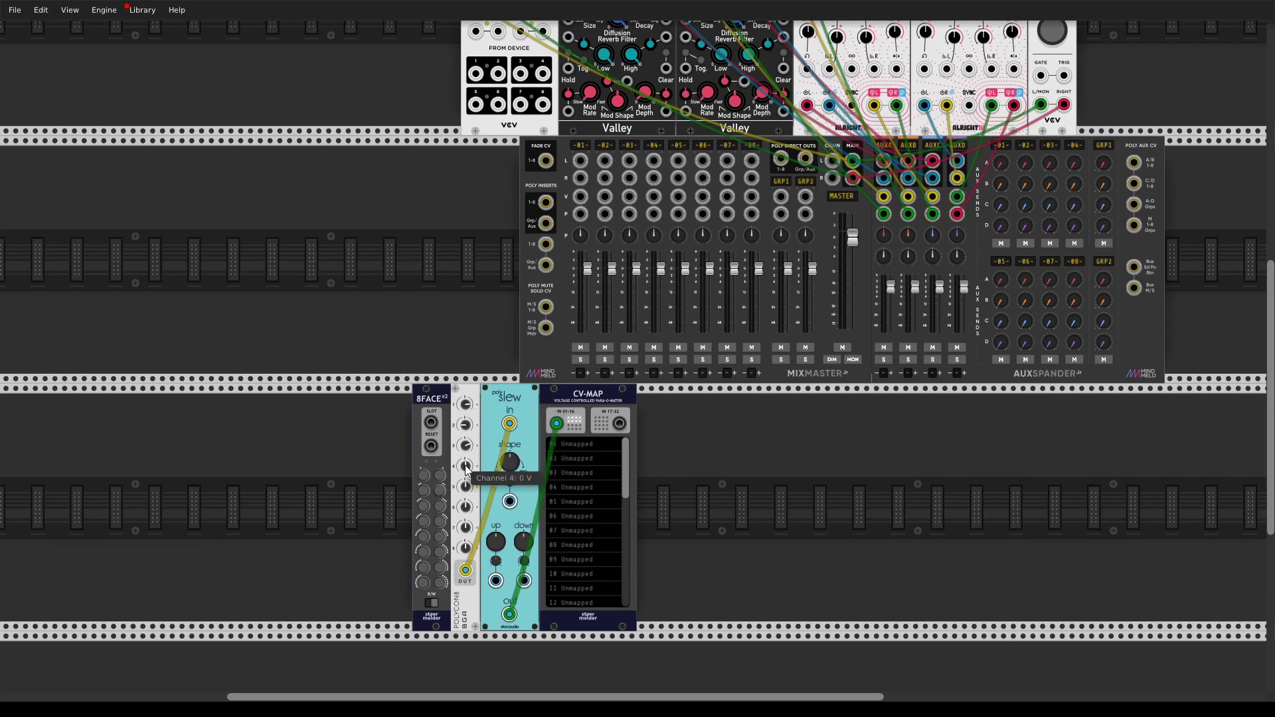
pyautogui.moveTo(469, 493)
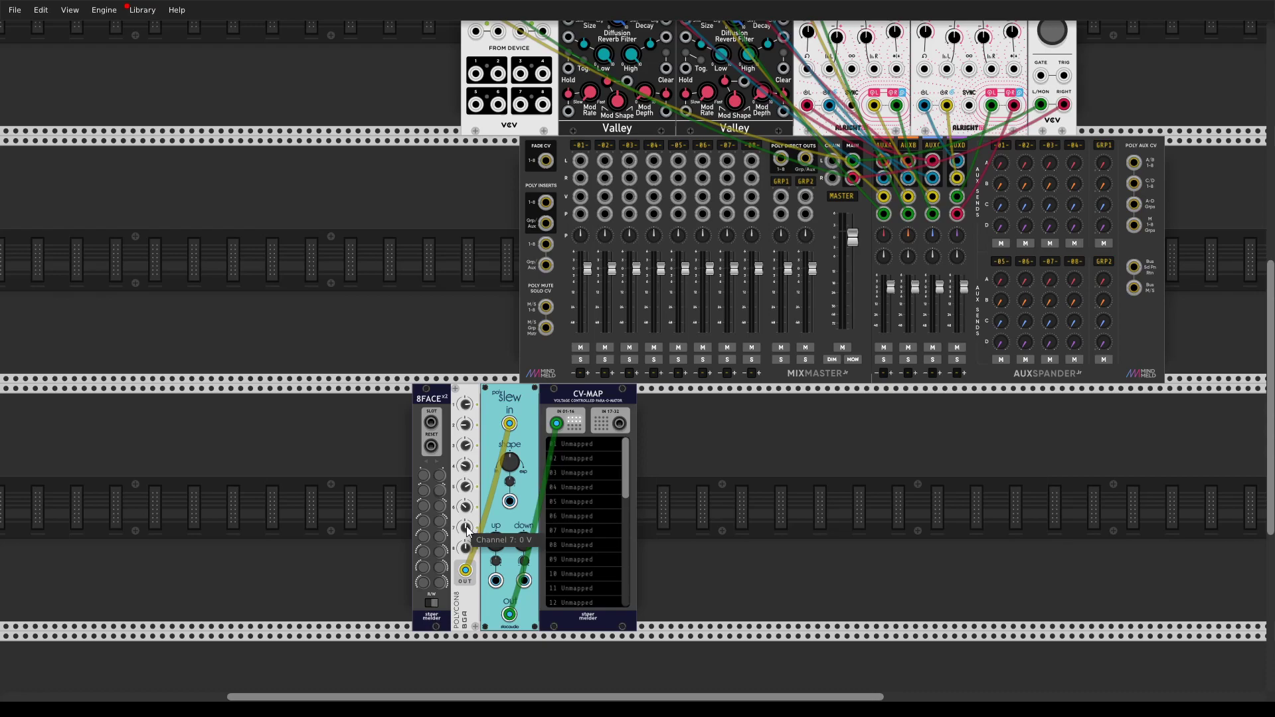
pyautogui.moveTo(467, 545)
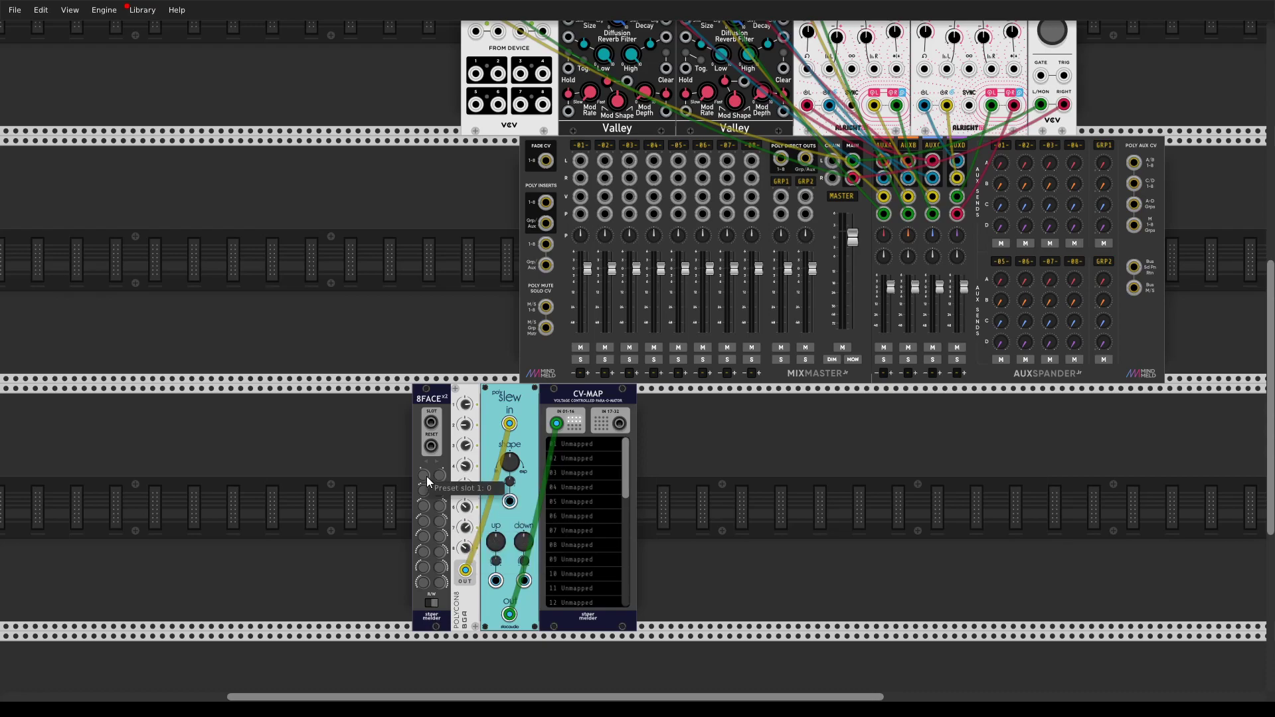
# Step: Point the 8FACEx2 at POLYCON8 and store the current POLYCON8 settings in slot 1
pyautogui.rightClick(436, 396)
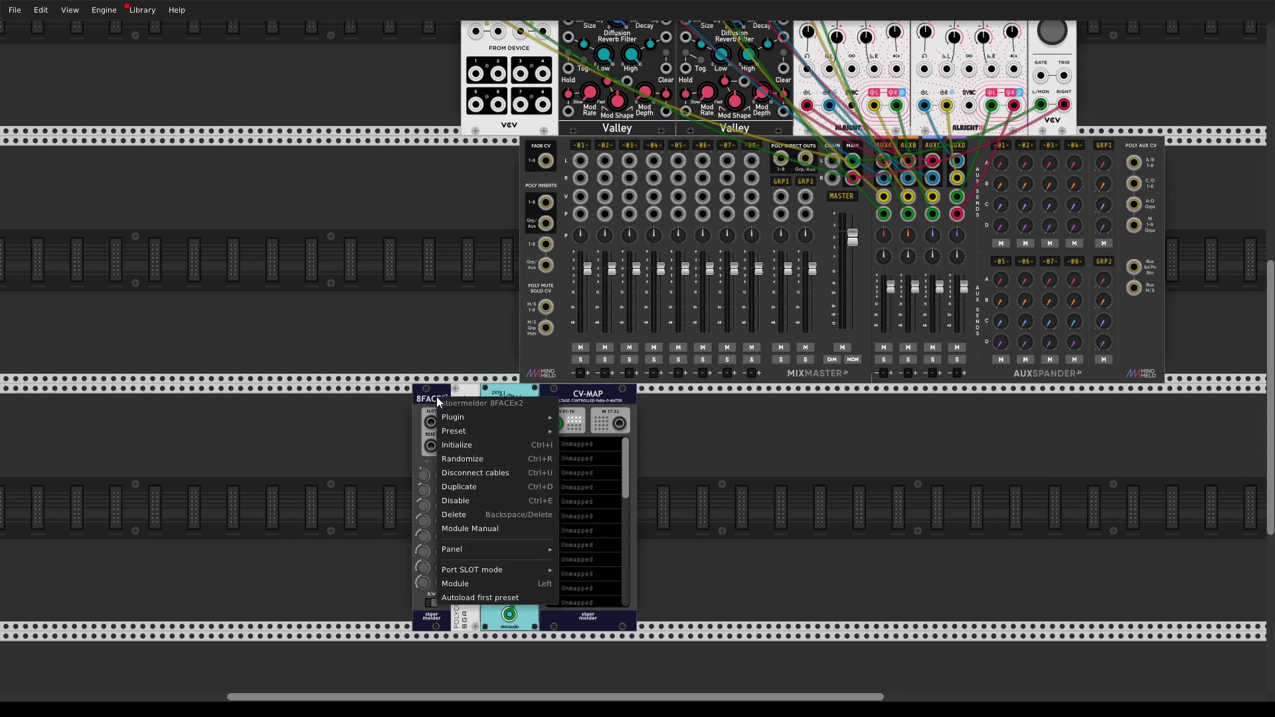
pyautogui.moveTo(486, 558)
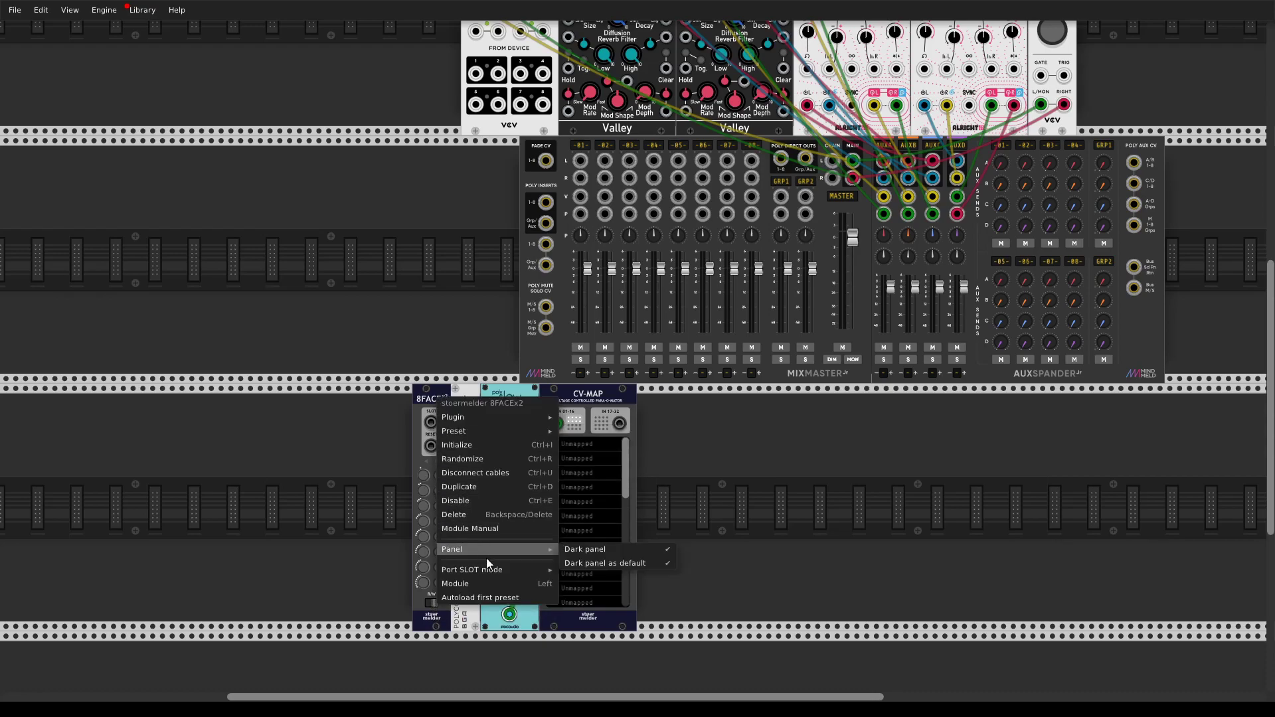
pyautogui.click(526, 583)
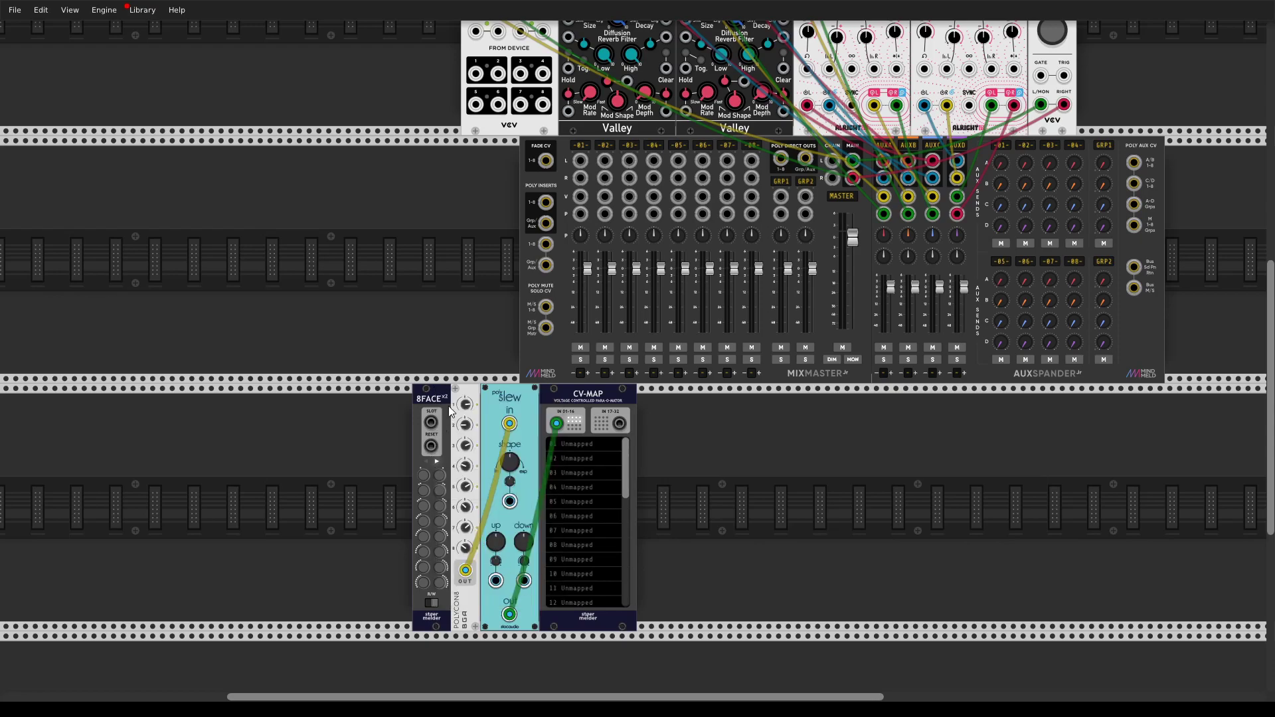
pyautogui.click(422, 475)
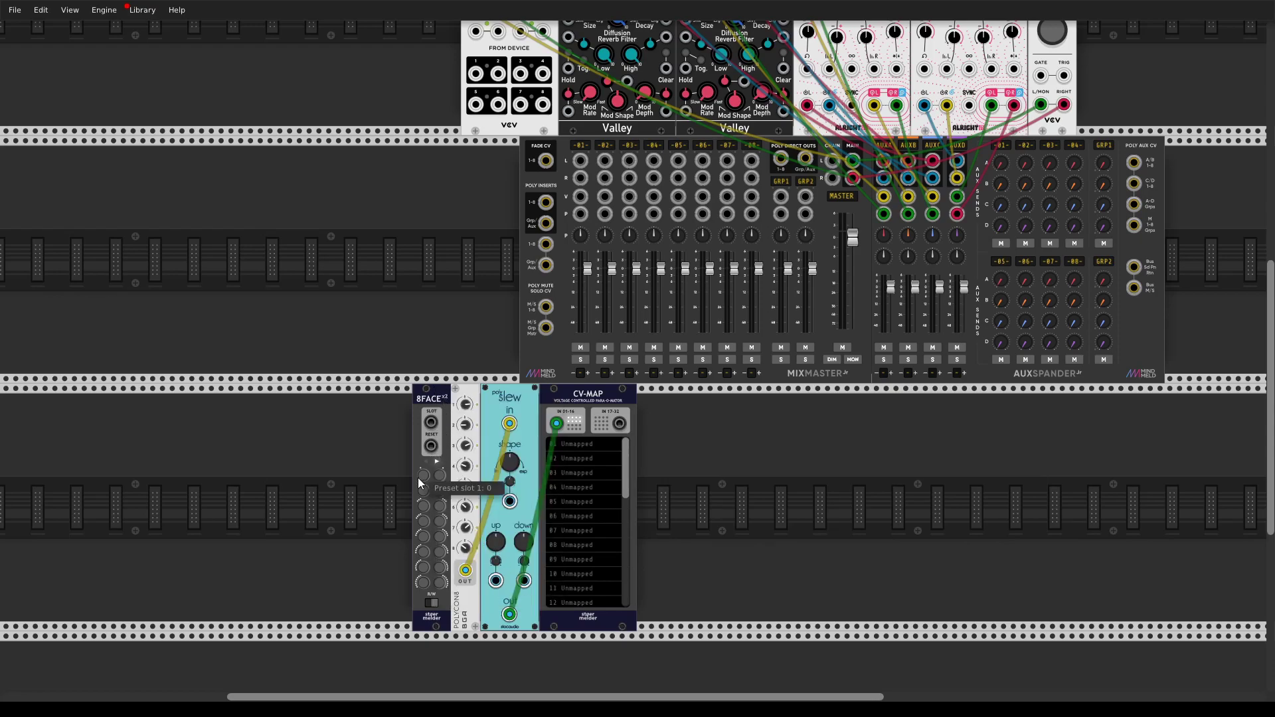
pyautogui.moveTo(466, 494)
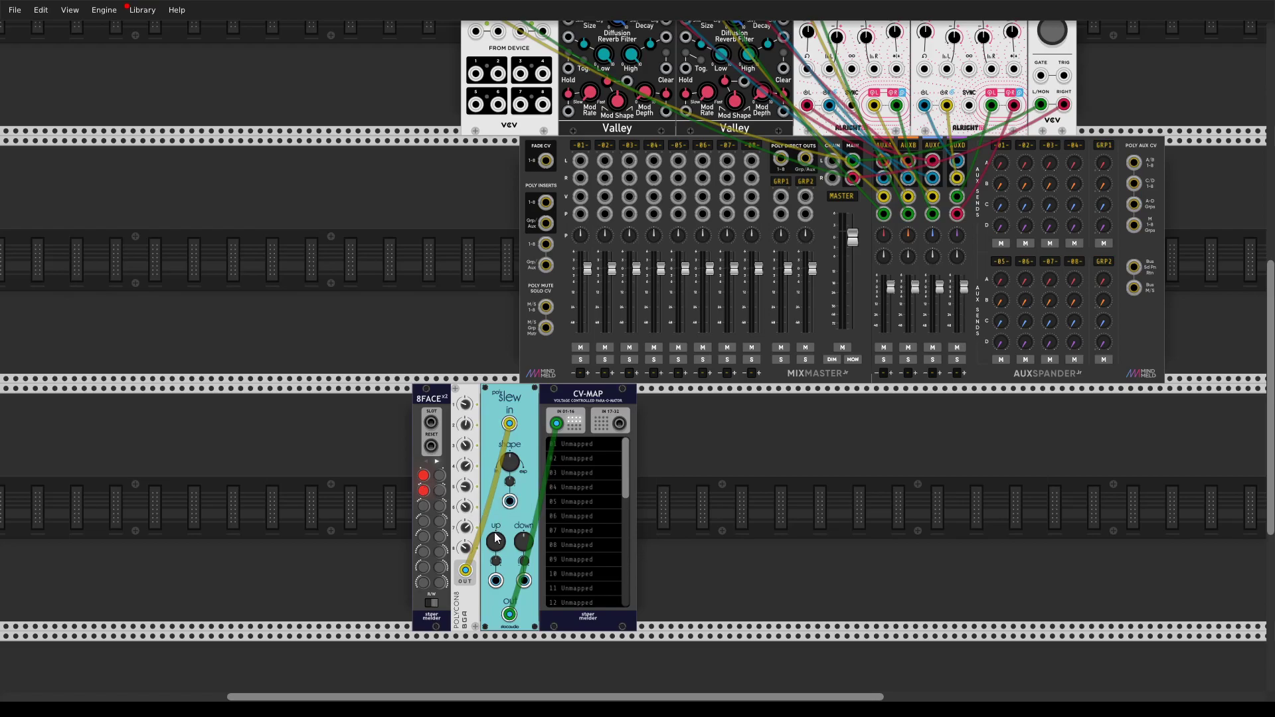
# Step: Randomize POLYCON8, save it to slot 3, and return 8FACEx2 to read mode
pyautogui.rightClick(460, 396)
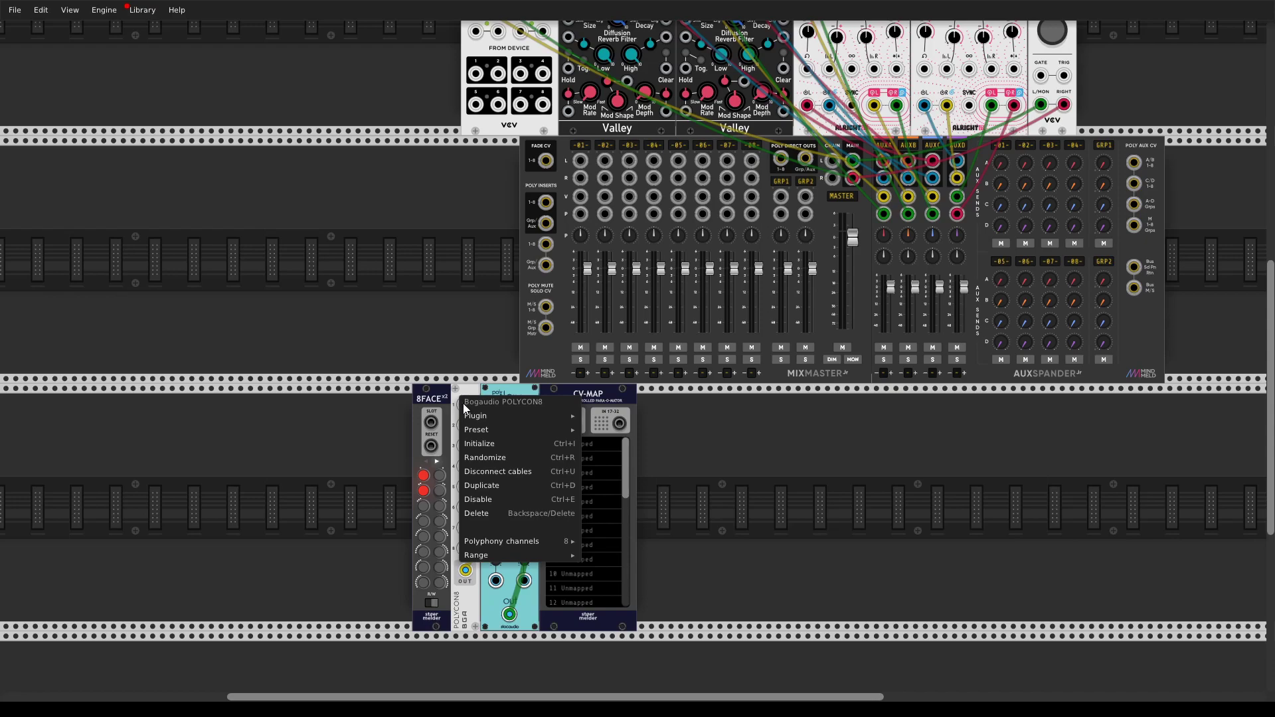
pyautogui.click(510, 458)
pyautogui.click(421, 507)
pyautogui.click(431, 603)
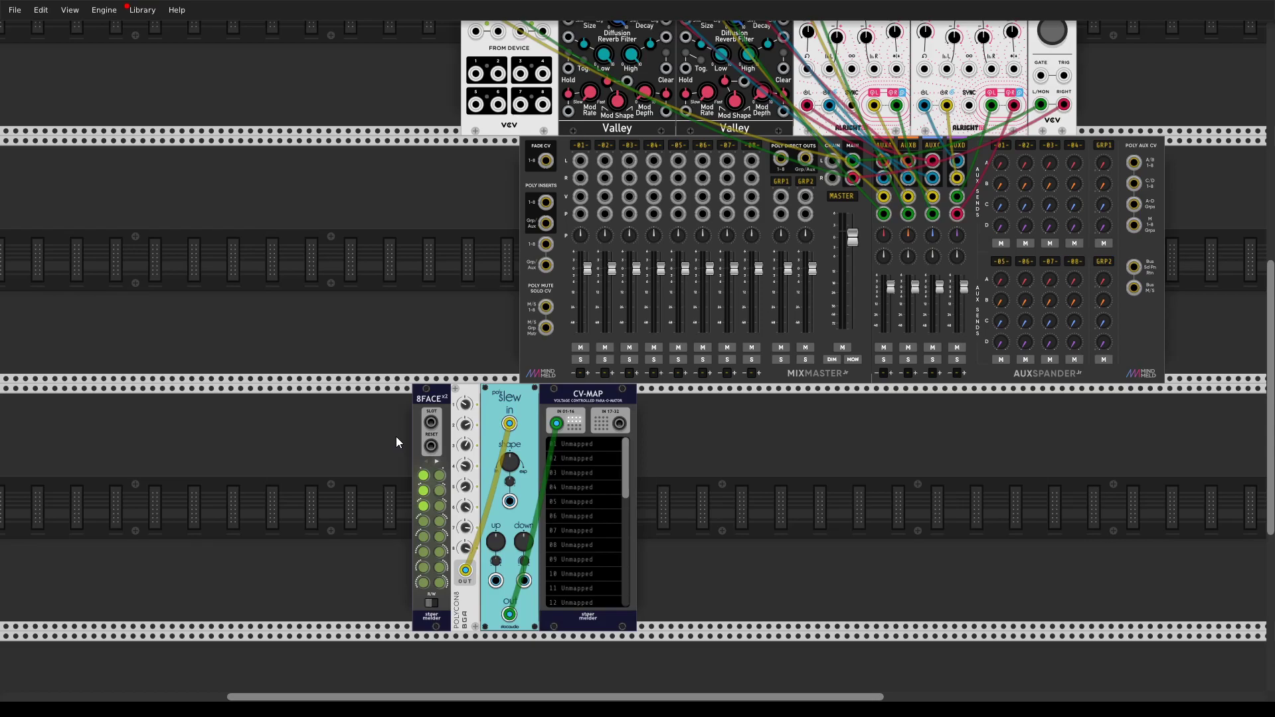
# Step: Add Macro Oscillator 2 (Plaits) beside CV-MAP using the 'plait' search
pyautogui.rightClick(813, 534)
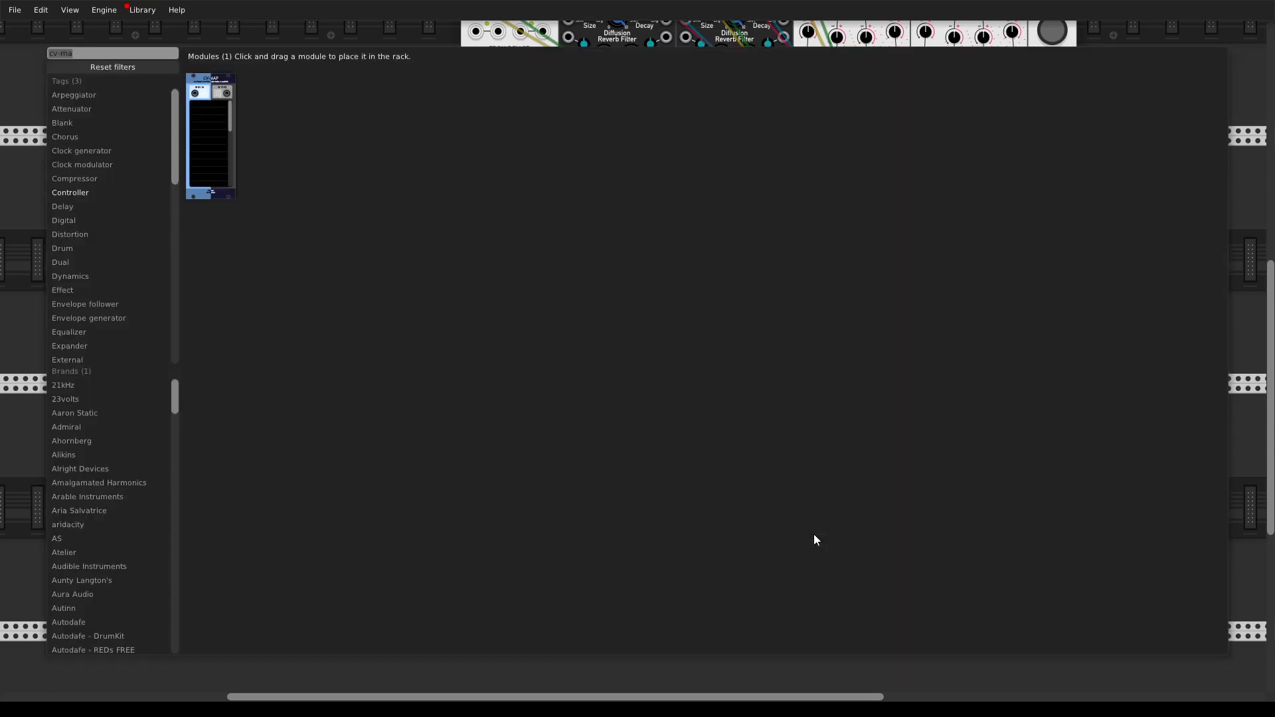
pyautogui.write('plait')
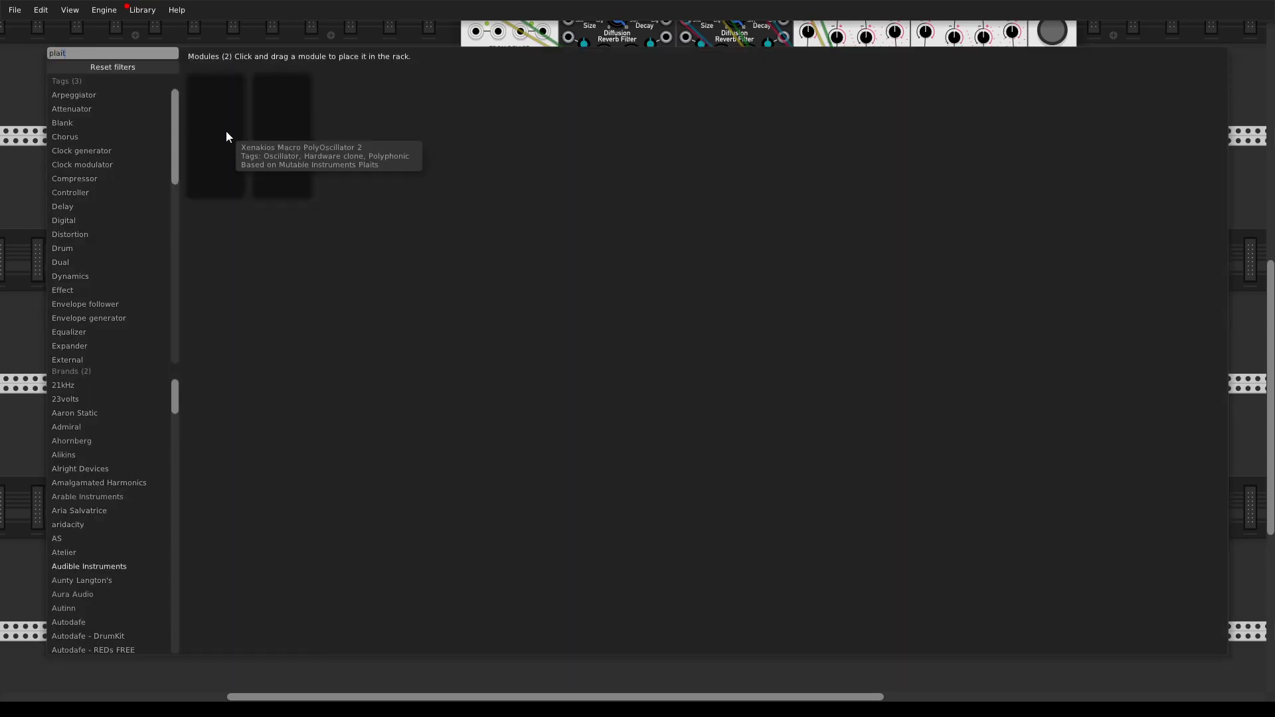
pyautogui.press('Return')
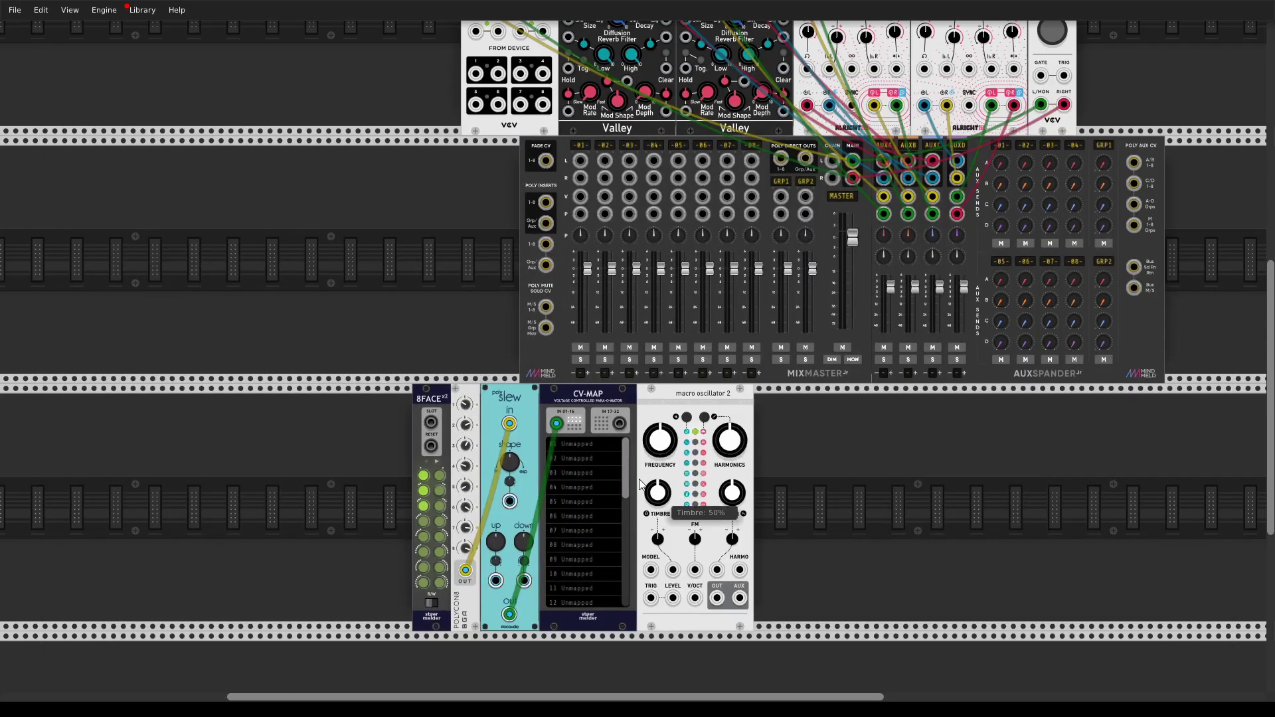
# Step: Map CV-MAP slots 1–6 to Plaits TIMBRE, MORPH, timbre CV, morph CV, FM and HARMONICS
pyautogui.click(583, 445)
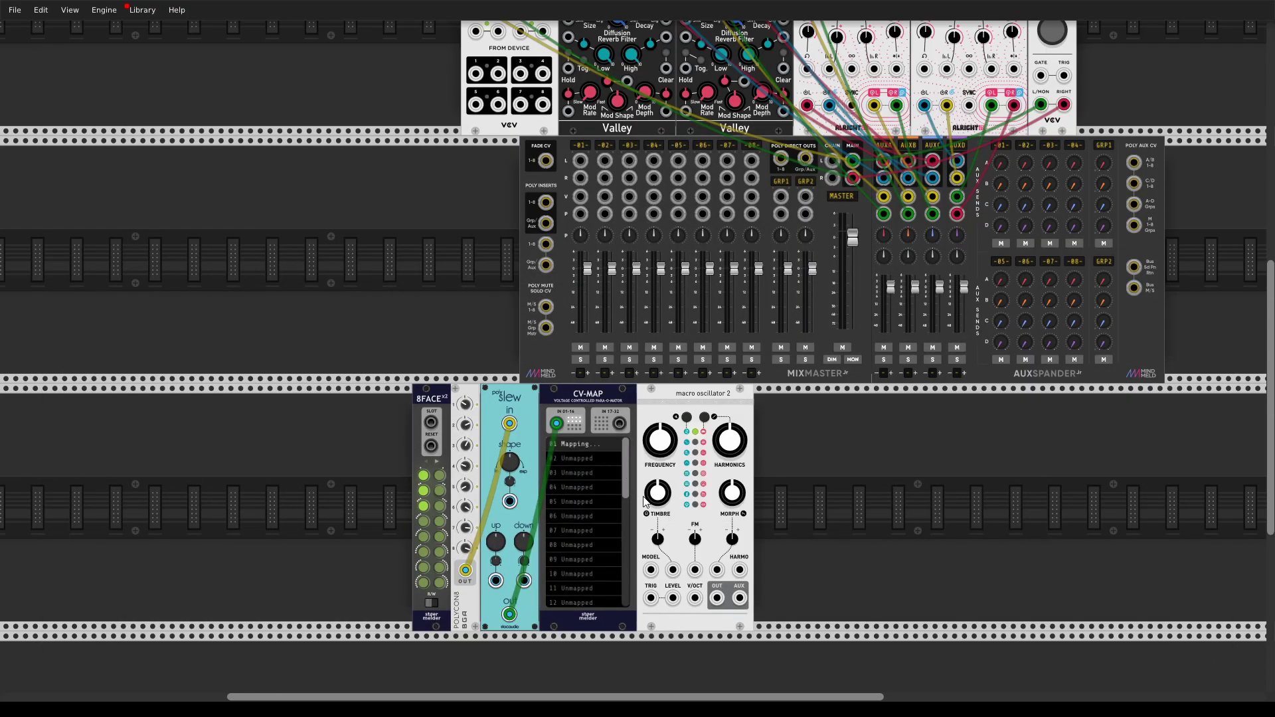
pyautogui.click(657, 492)
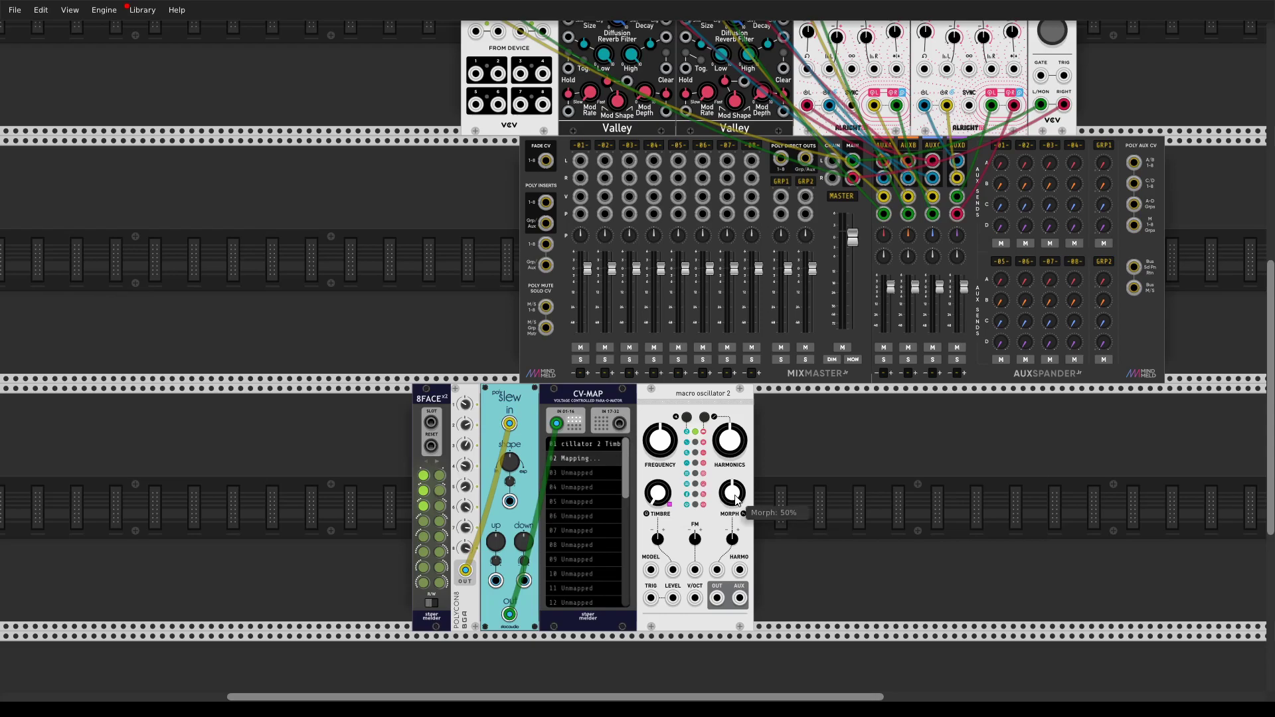
pyautogui.click(732, 492)
pyautogui.click(658, 539)
pyautogui.click(732, 540)
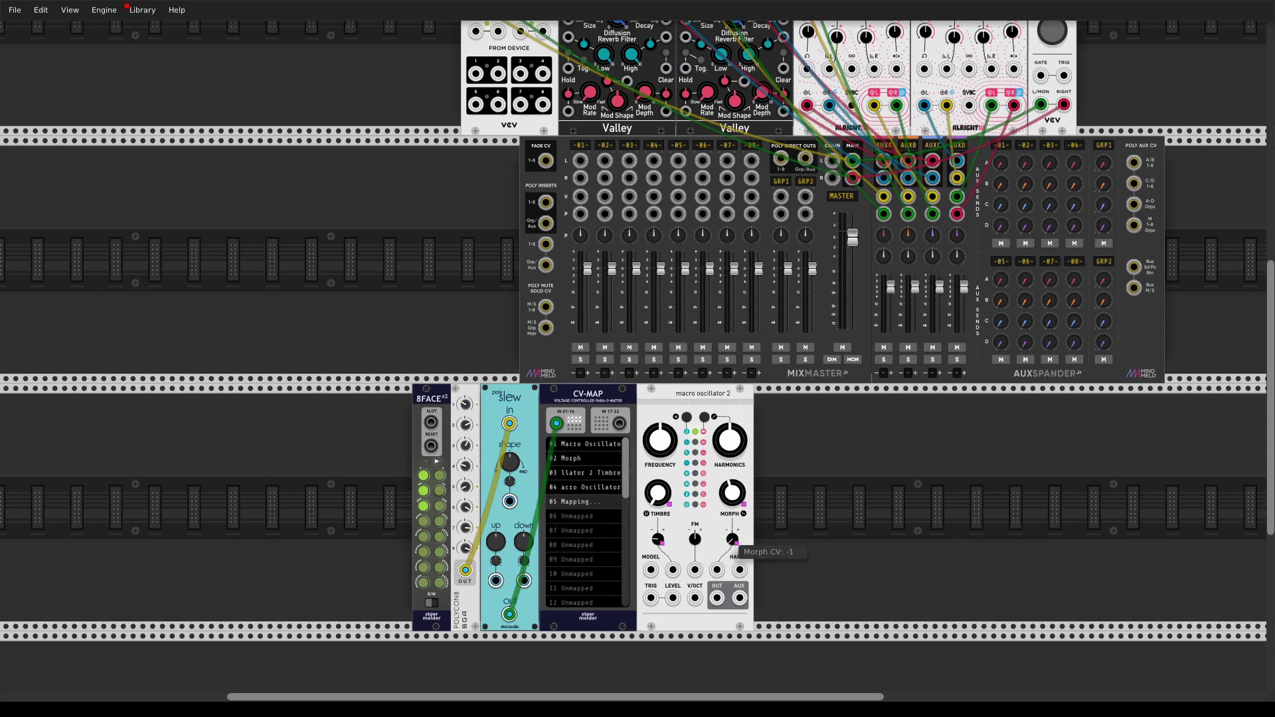
pyautogui.click(695, 539)
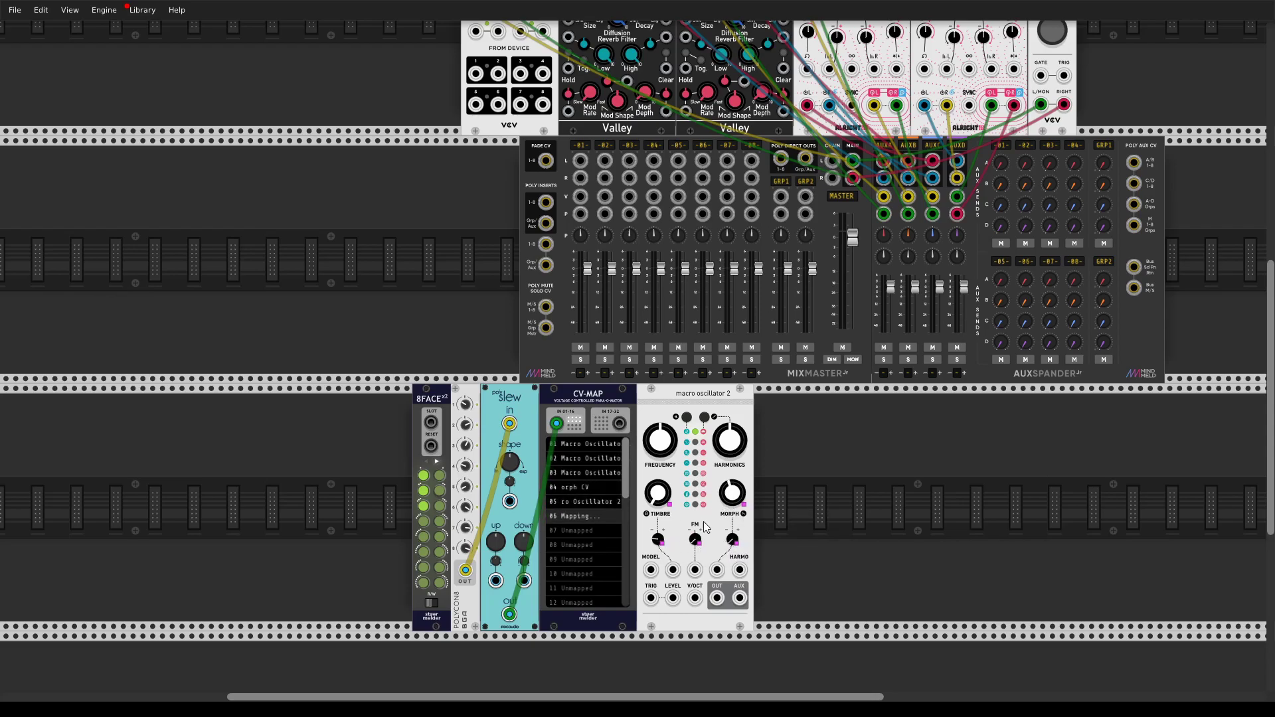
pyautogui.click(733, 443)
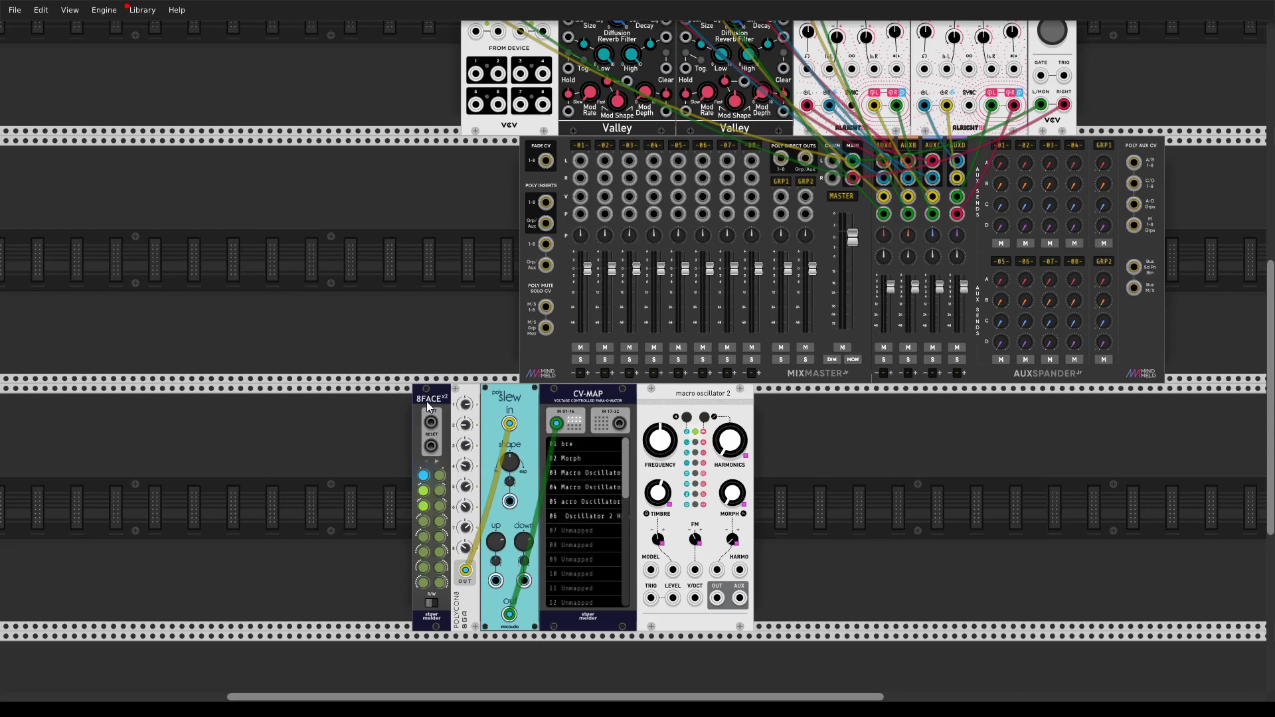
pyautogui.hotkey('ctrl', 'd')
pyautogui.moveTo(403, 396); pyautogui.dragTo(778, 400)
pyautogui.rightClick(778, 400)
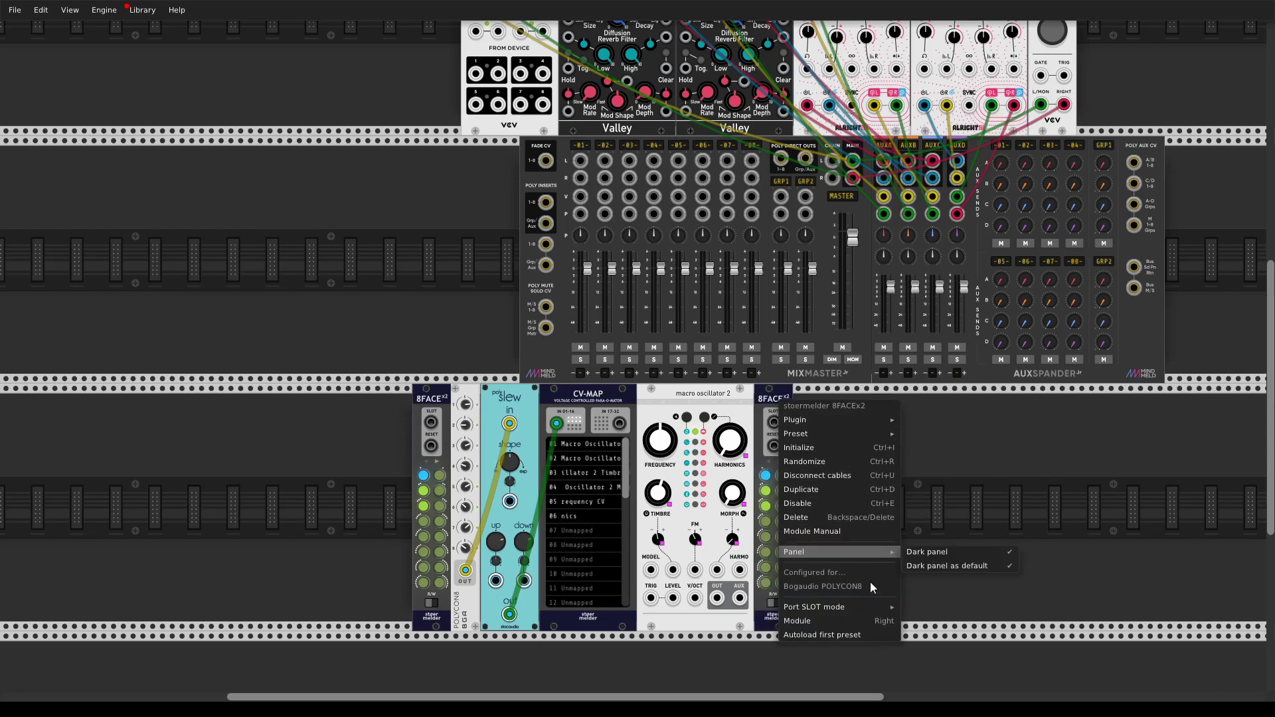
pyautogui.click(859, 623)
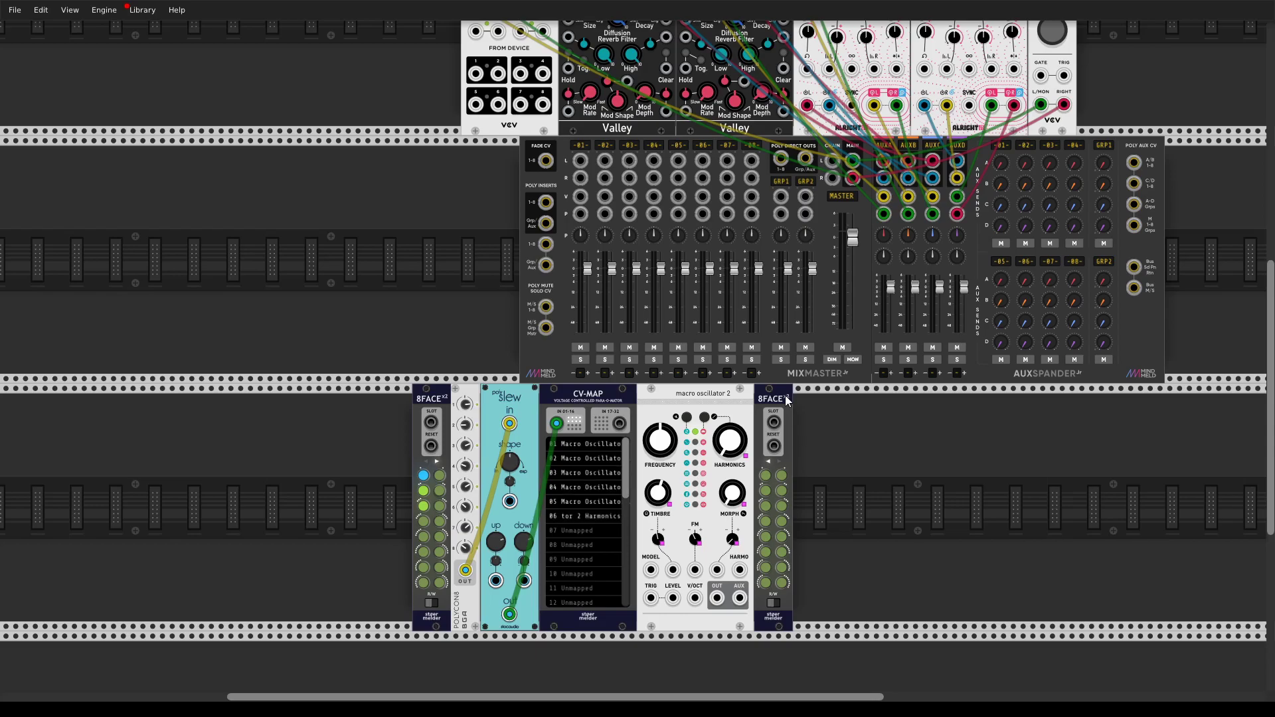
pyautogui.rightClick(785, 395)
pyautogui.click(802, 513)
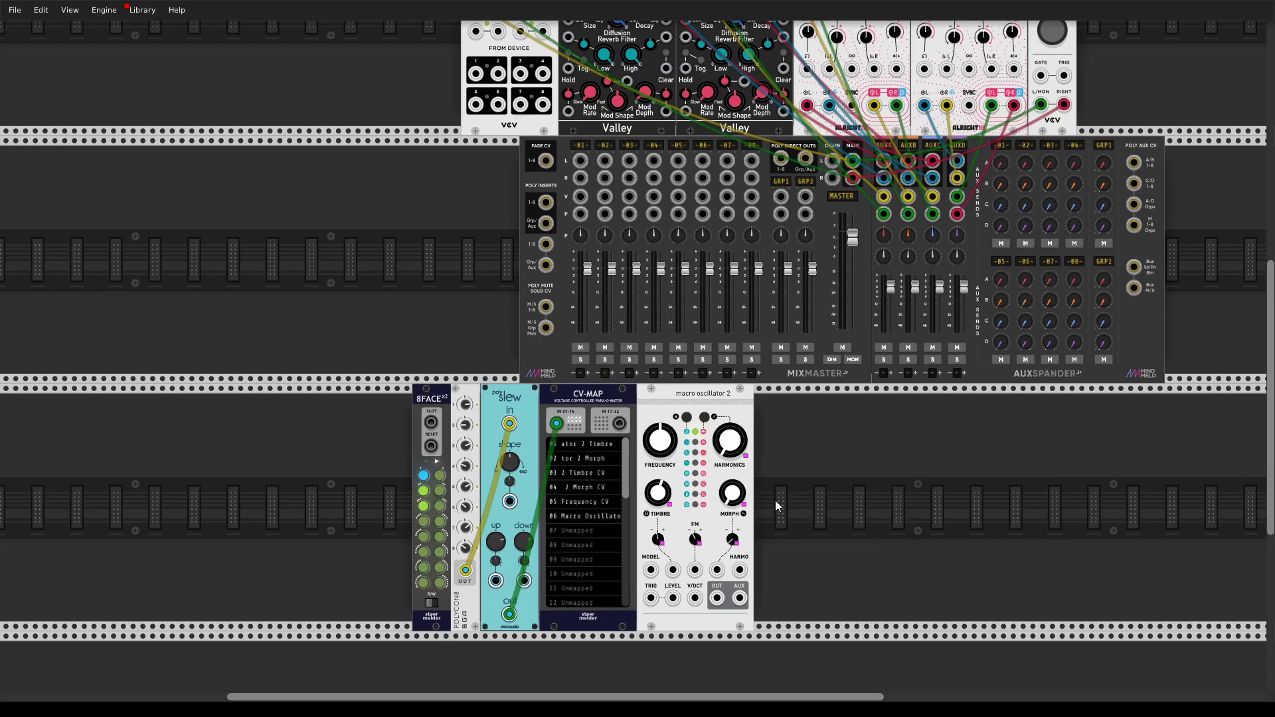
pyautogui.rightClick(436, 384)
pyautogui.click(403, 387)
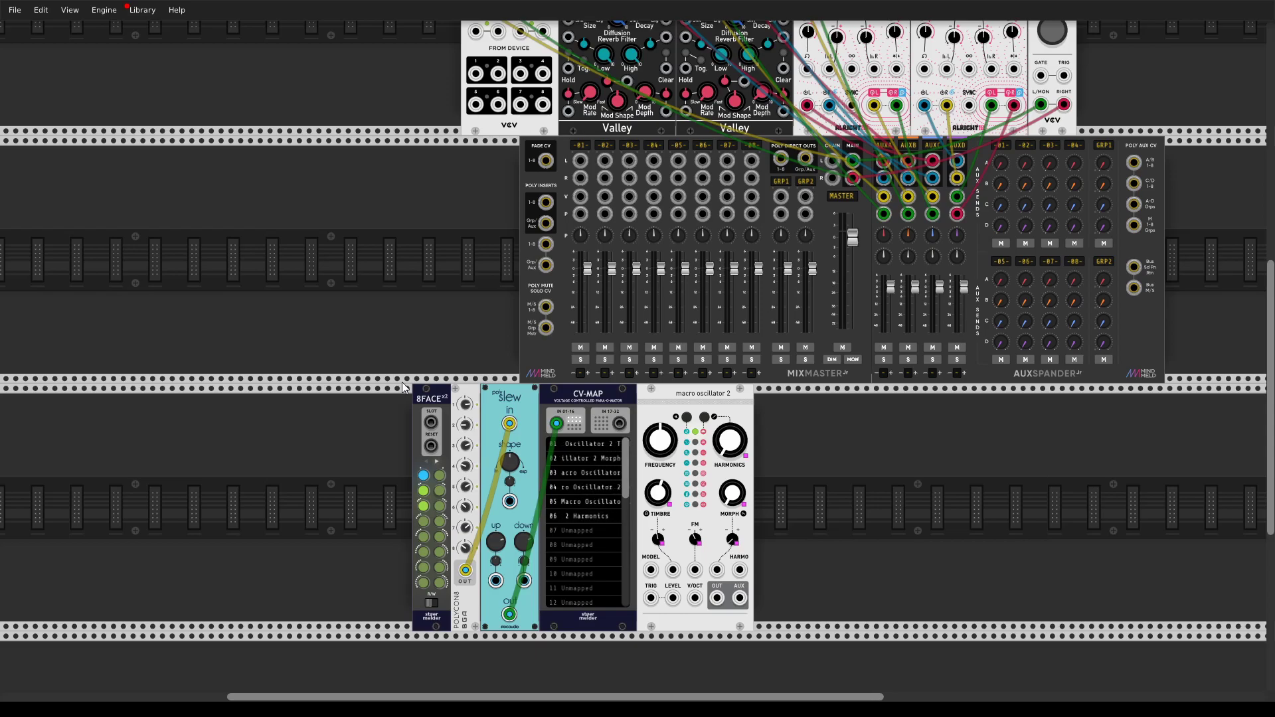
# Step: Recall 8FACE slots 3, 2, 1, 2, 3, 1 in turn, finishing on slot 2
pyautogui.click(424, 505)
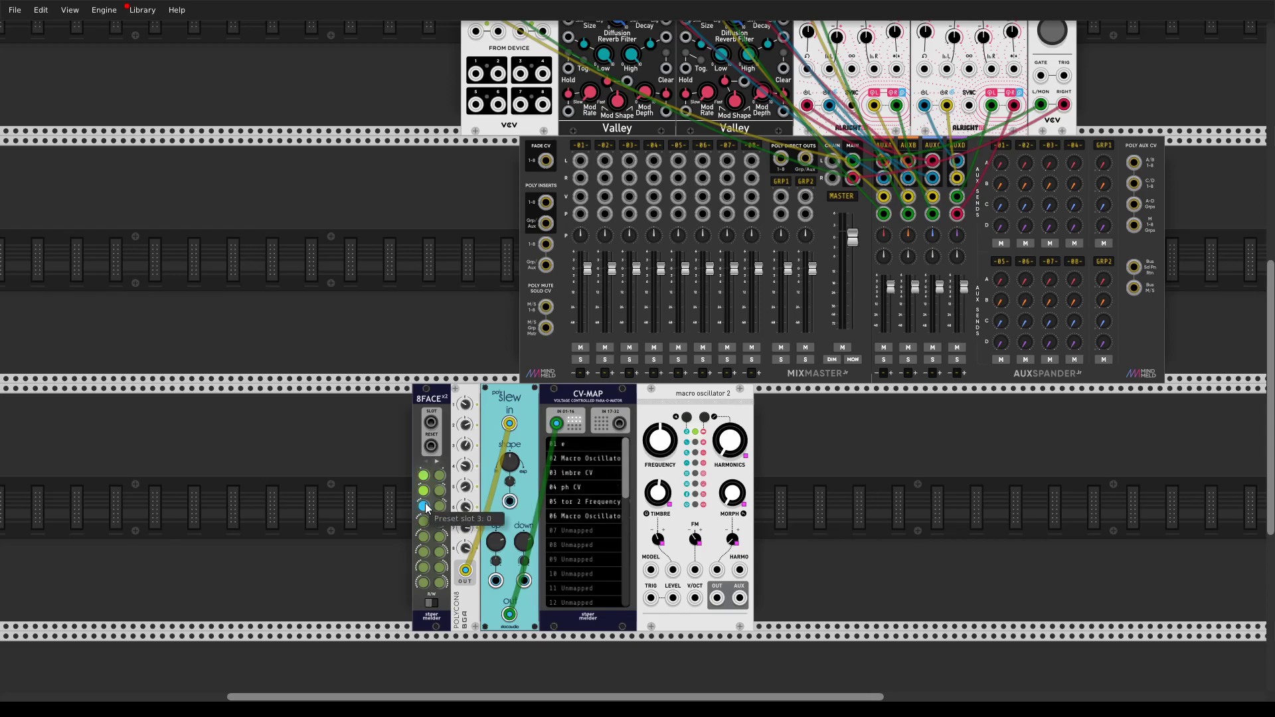
pyautogui.click(424, 492)
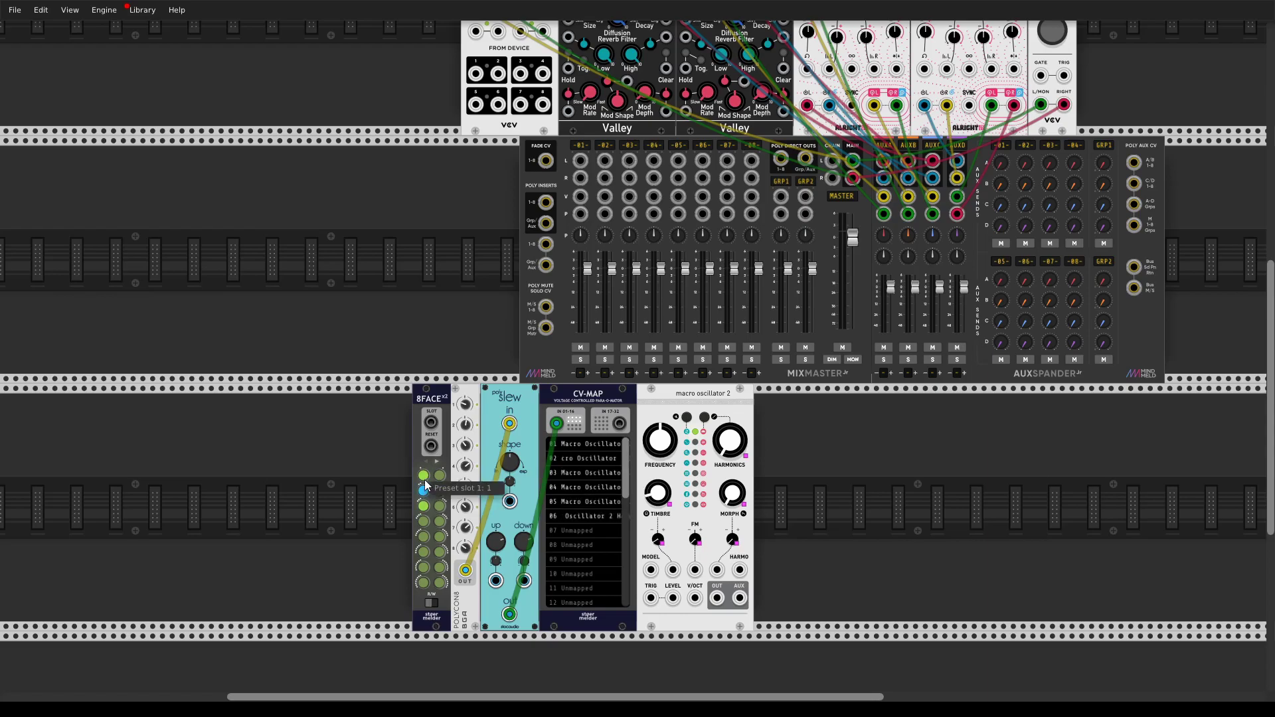
pyautogui.click(423, 475)
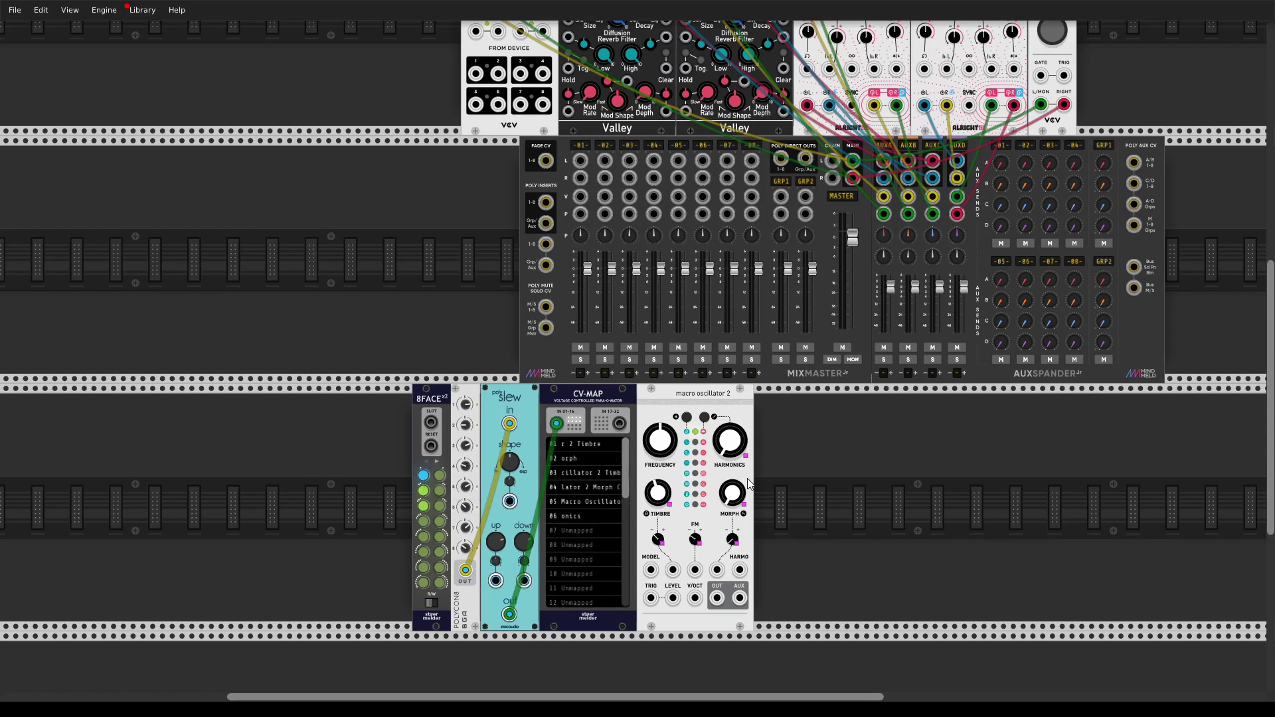
pyautogui.click(424, 490)
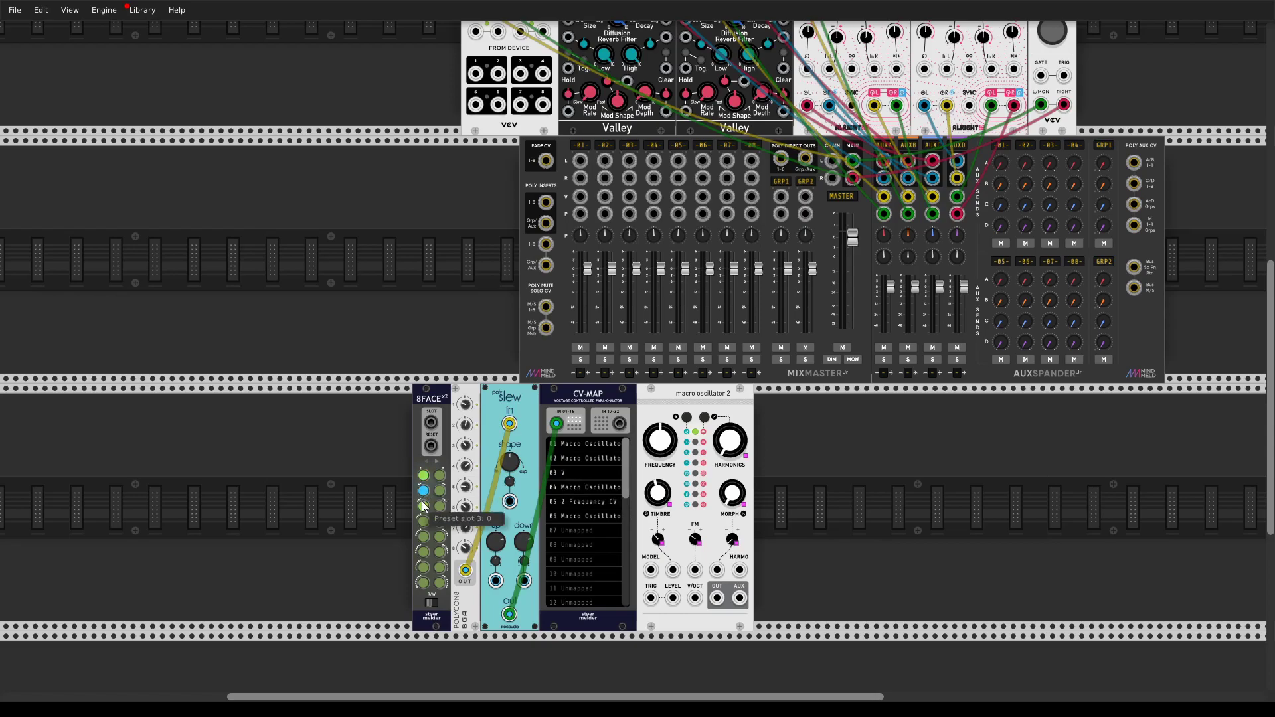
pyautogui.click(423, 507)
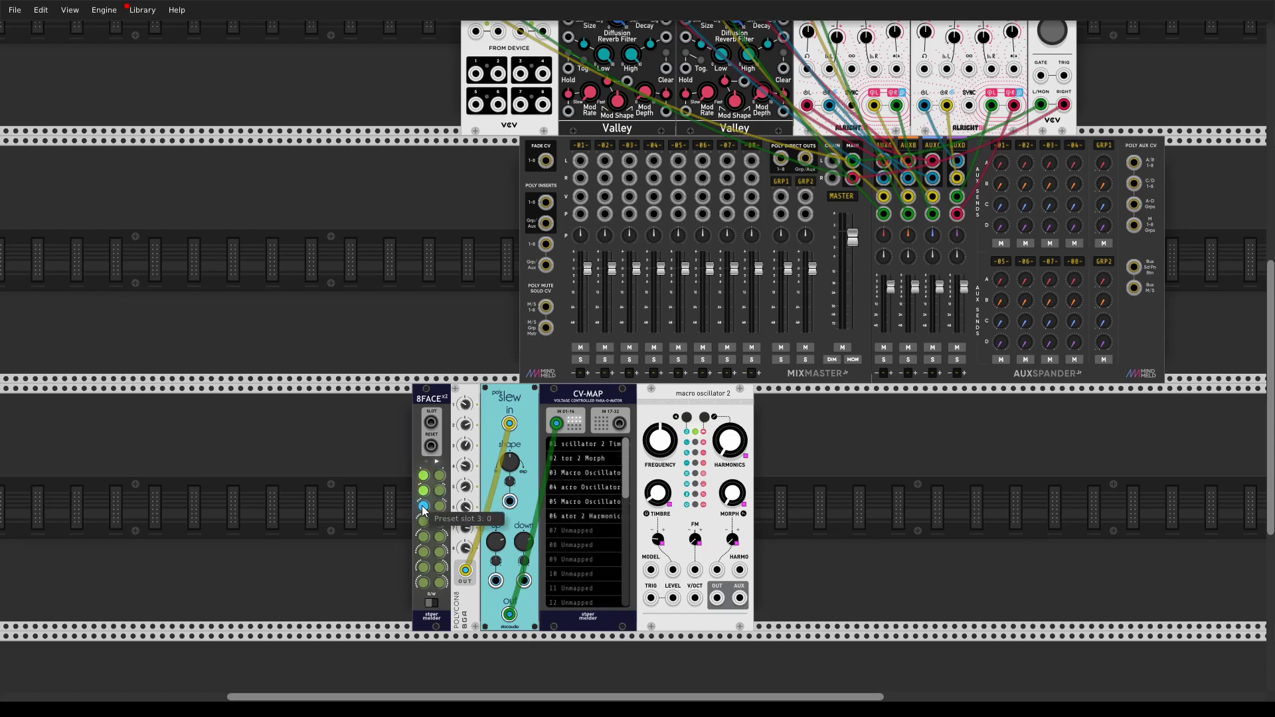
pyautogui.click(422, 476)
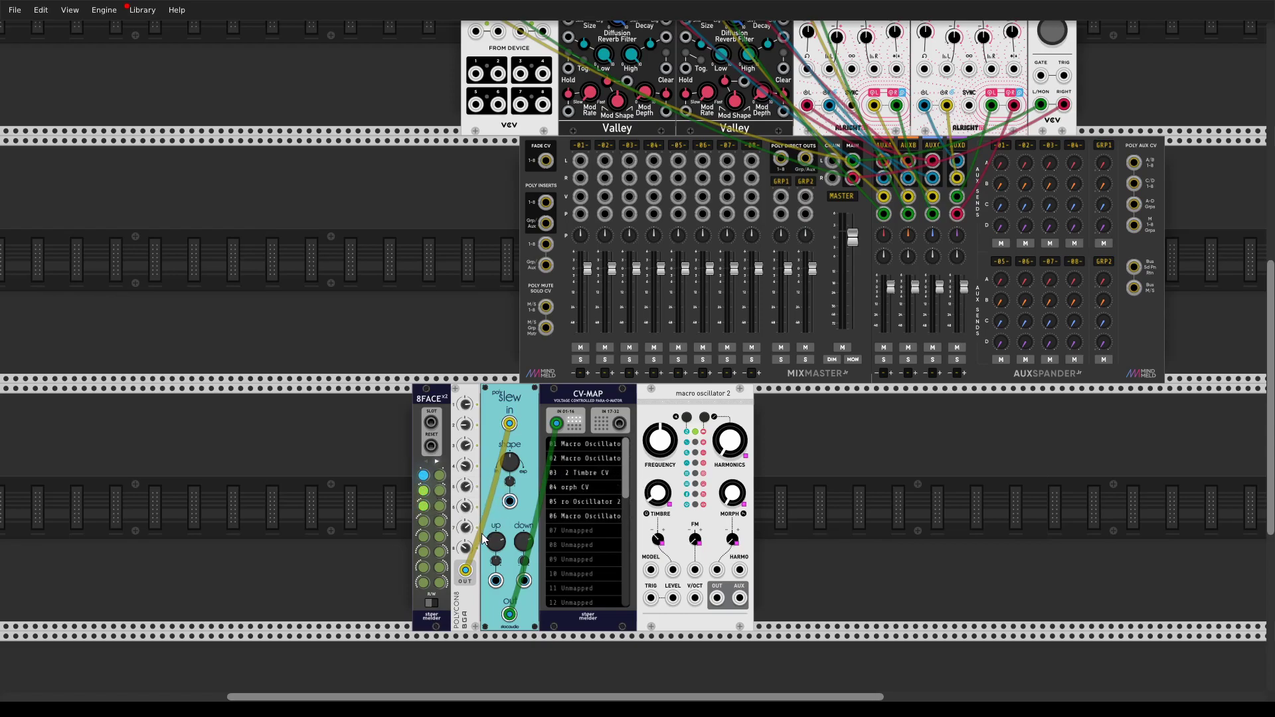
pyautogui.click(423, 492)
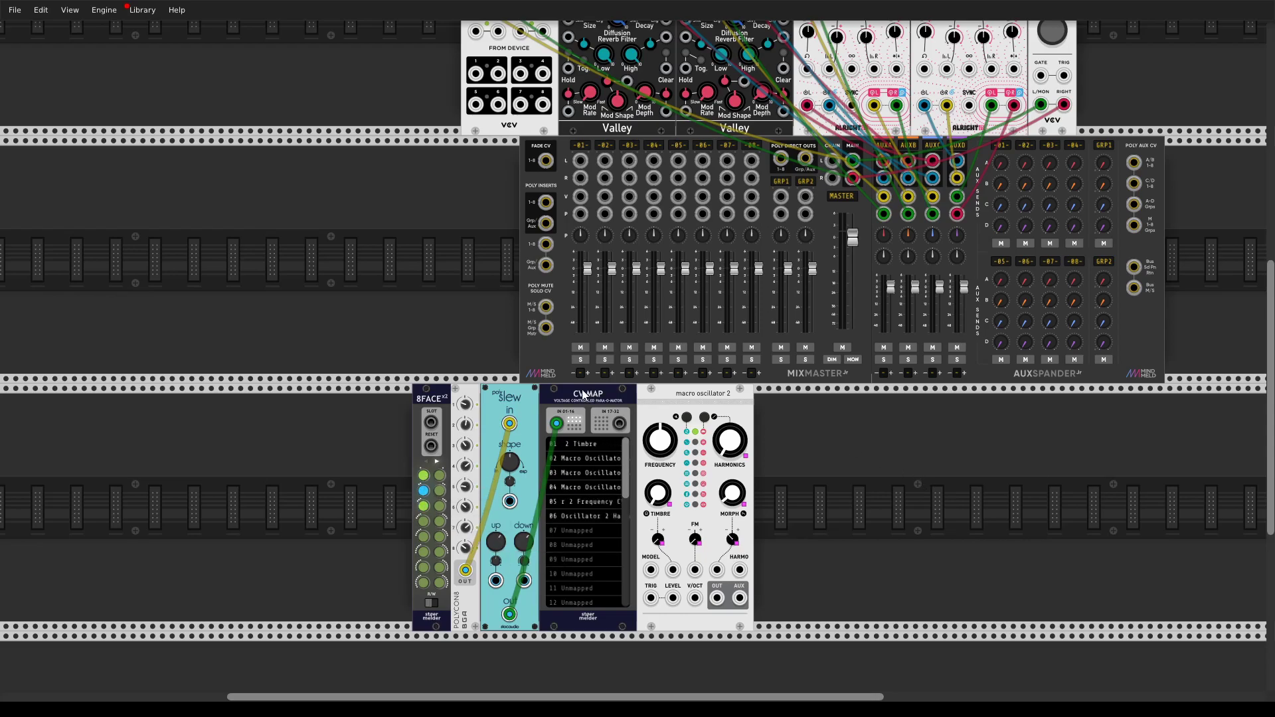
# Step: Shift CV-MAP and the oscillator right and drop a new 8FACE beside POLYCON8
pyautogui.moveTo(599, 392); pyautogui.dragTo(721, 392)
pyautogui.rightClick(634, 424)
pyautogui.write('8face')
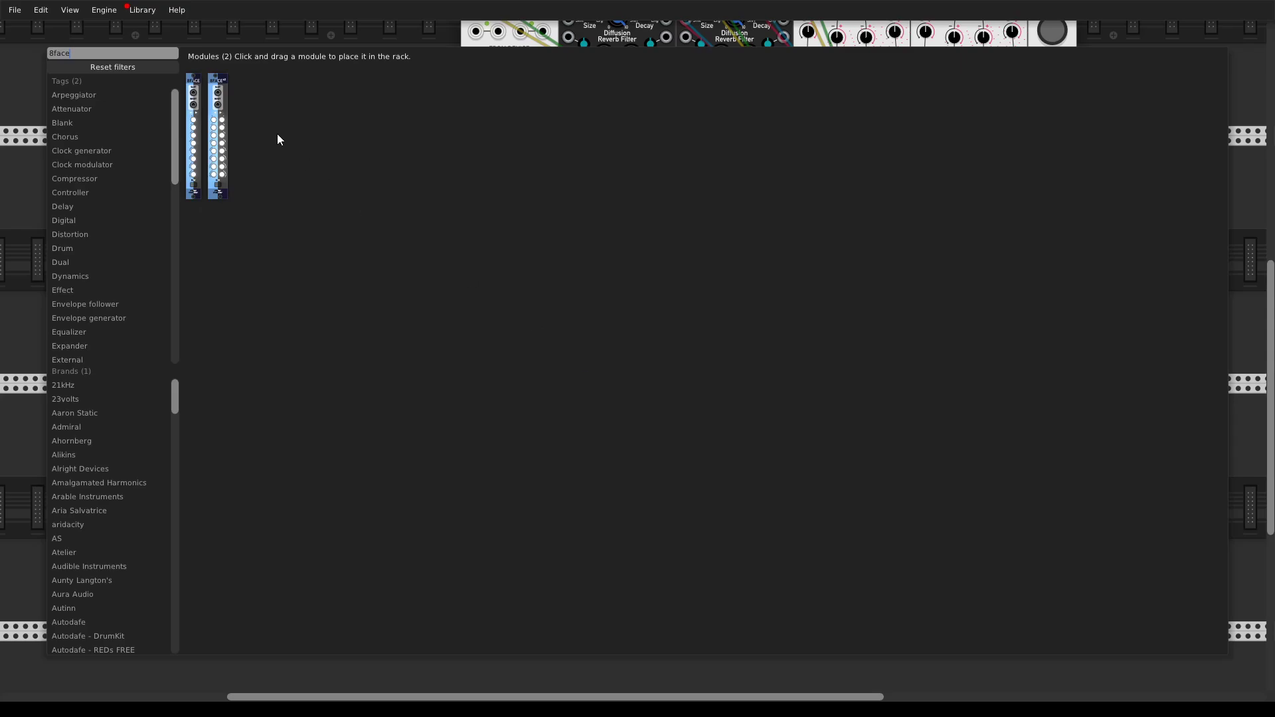
pyautogui.moveTo(219, 133); pyautogui.dragTo(527, 405)
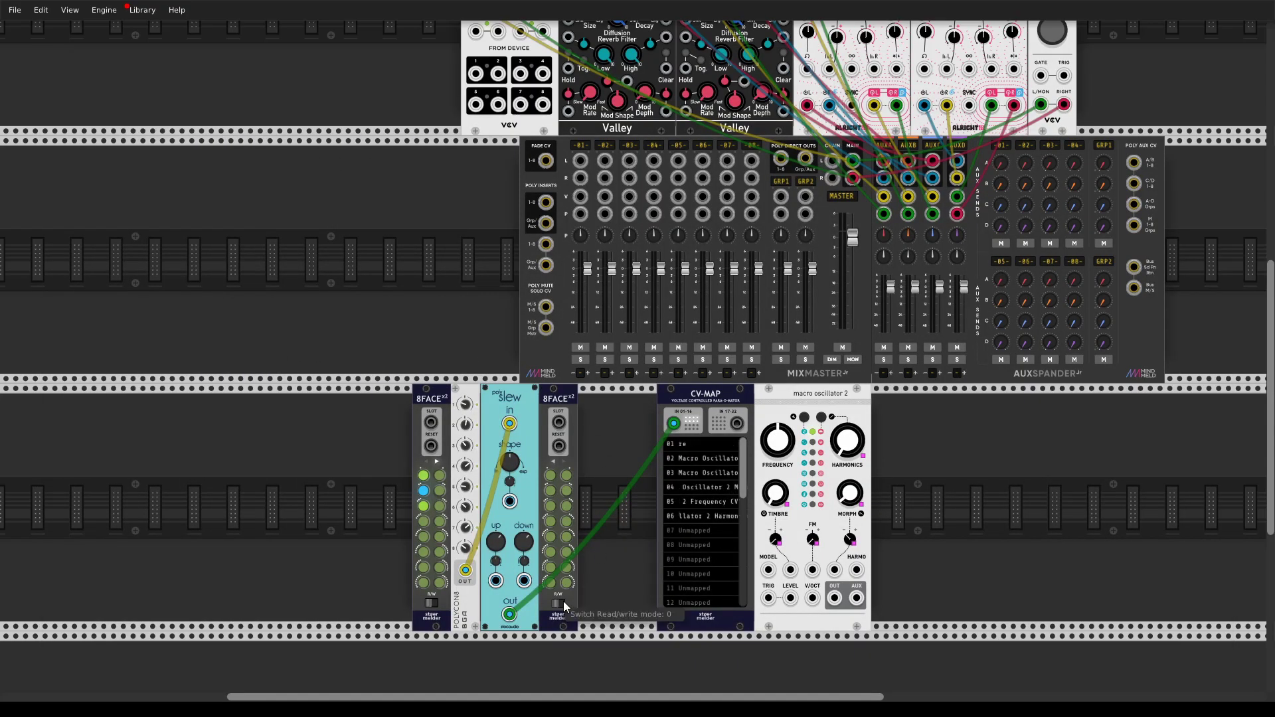
# Step: Toggle the new 8FACE's write mode and store altered Slew settings in its slots 2 and 3
pyautogui.click(425, 477)
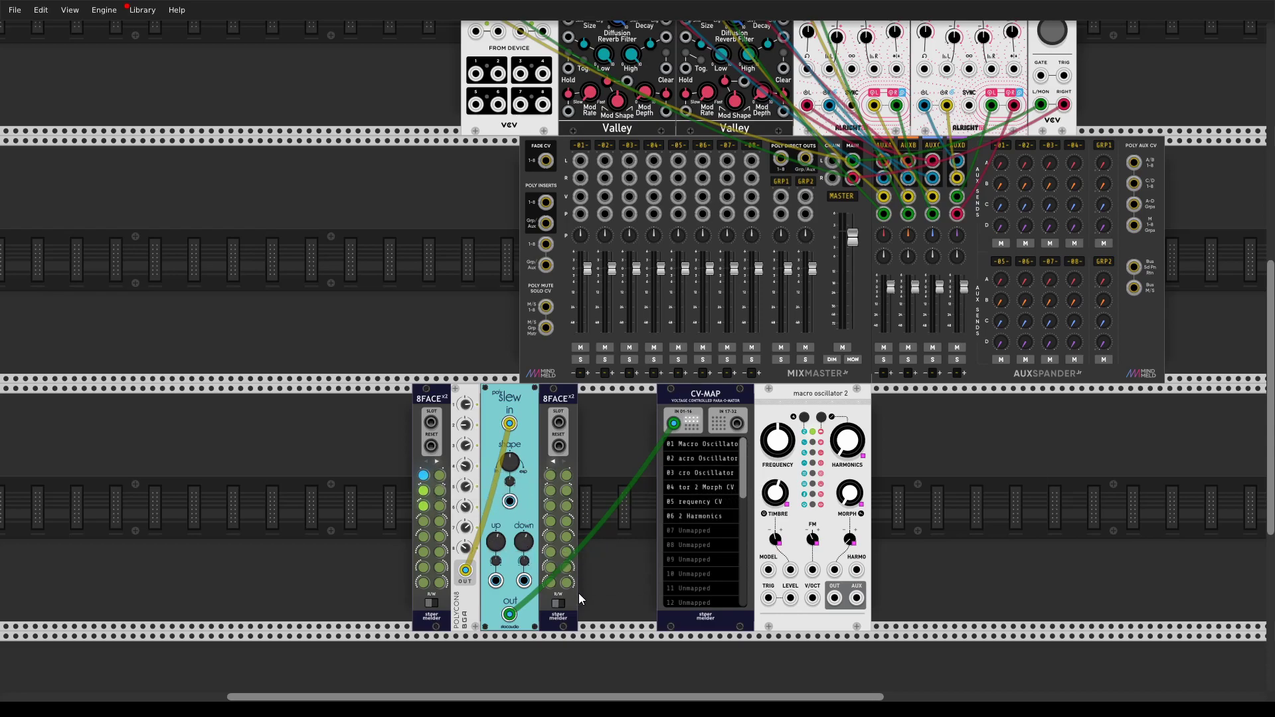
pyautogui.click(558, 602)
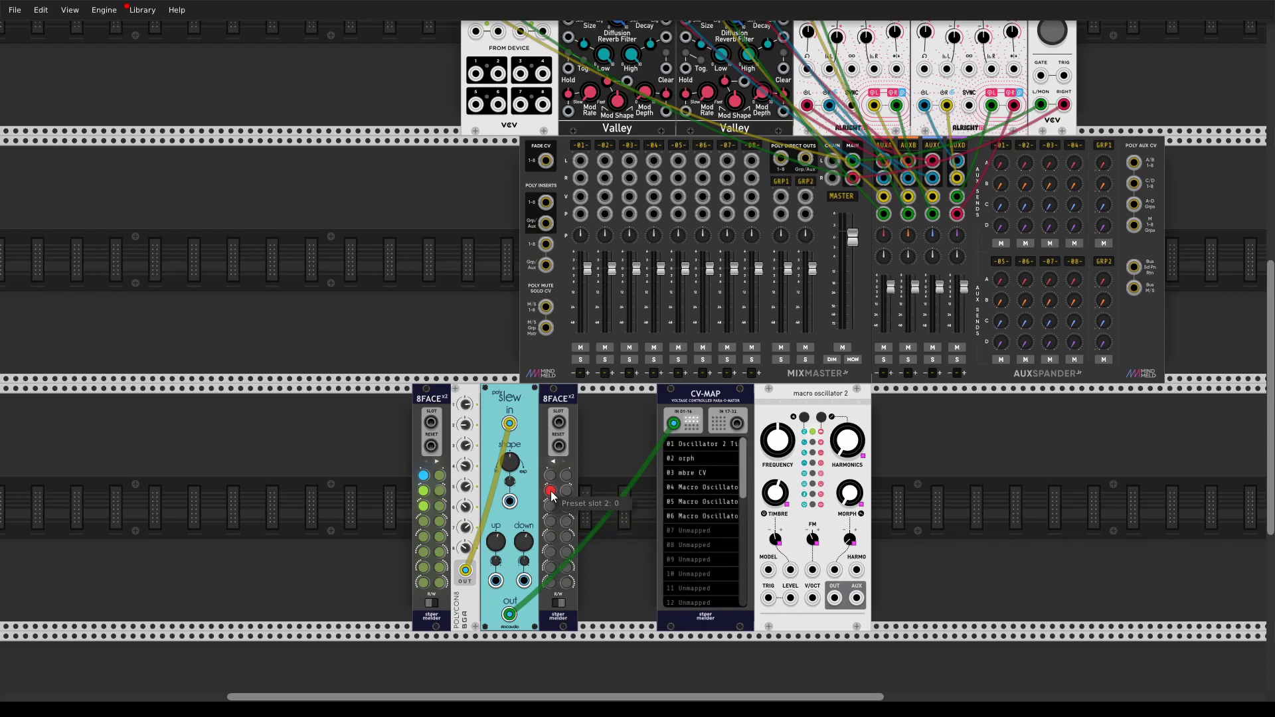
pyautogui.click(559, 602)
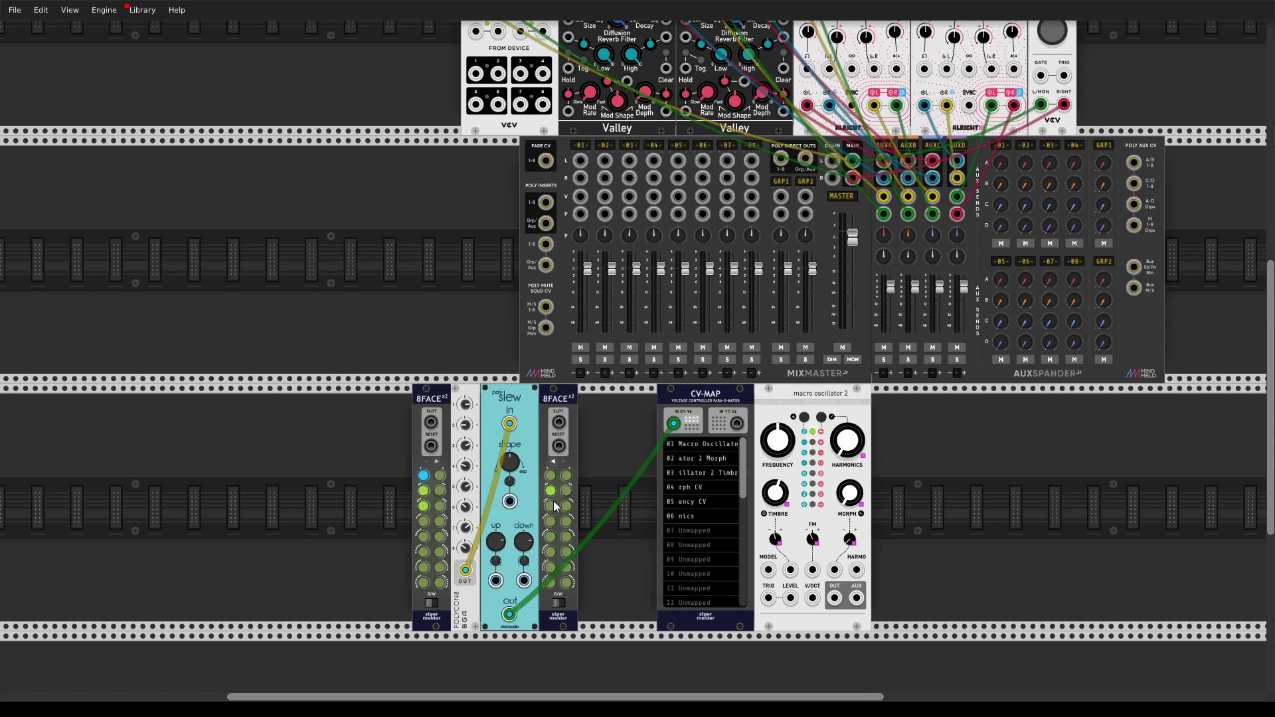
pyautogui.click(557, 597)
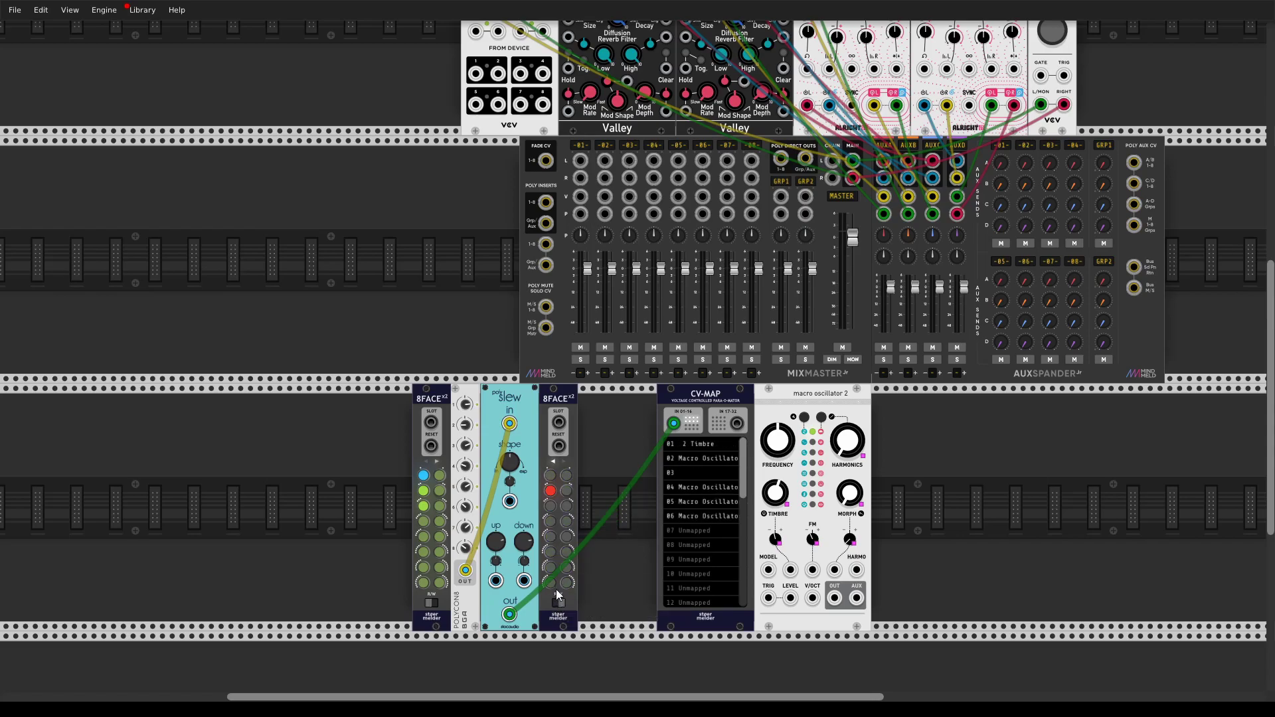
pyautogui.click(558, 600)
pyautogui.click(551, 492)
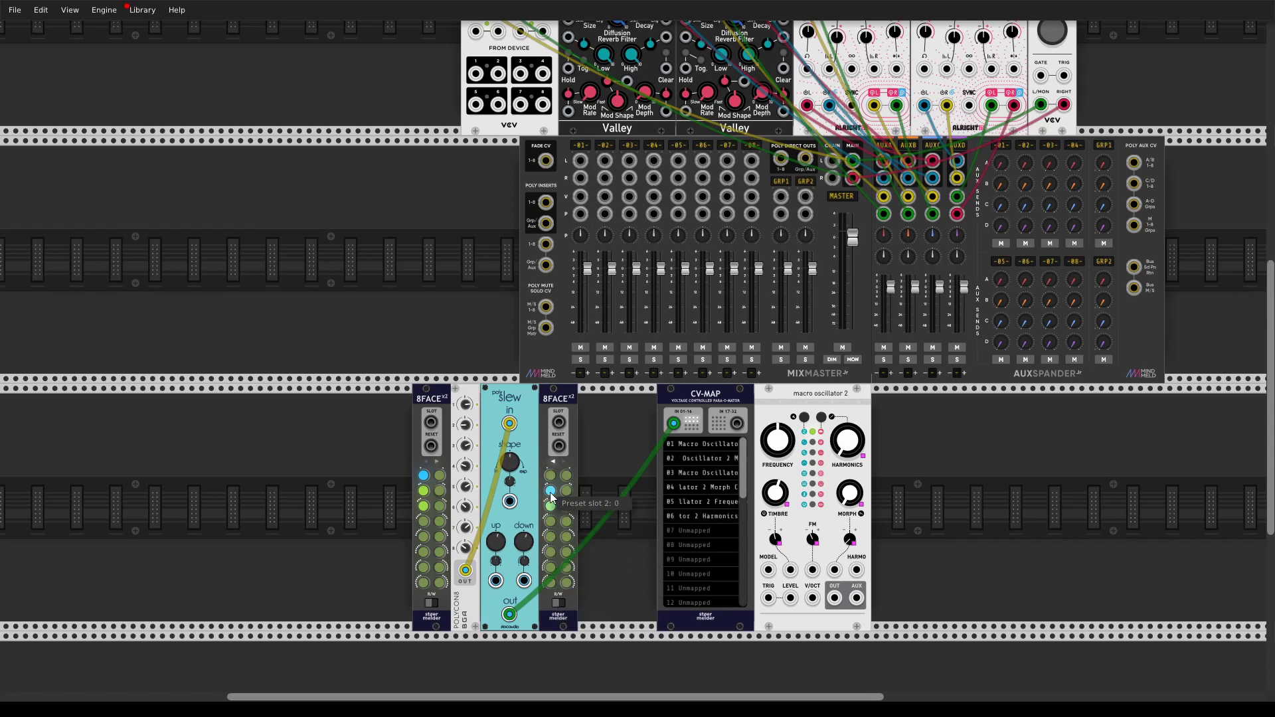
pyautogui.click(551, 506)
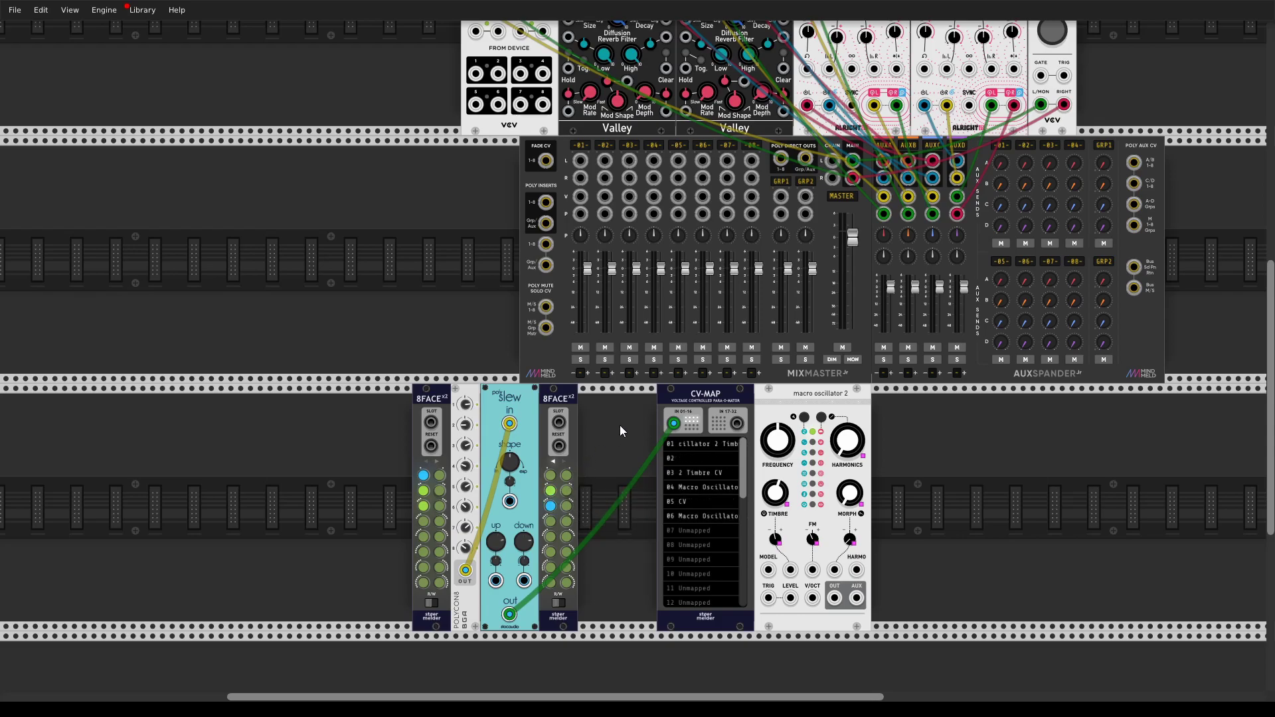
# Step: Add another 8FACE to the lower row and an SRC module beside it
pyautogui.rightClick(189, 448)
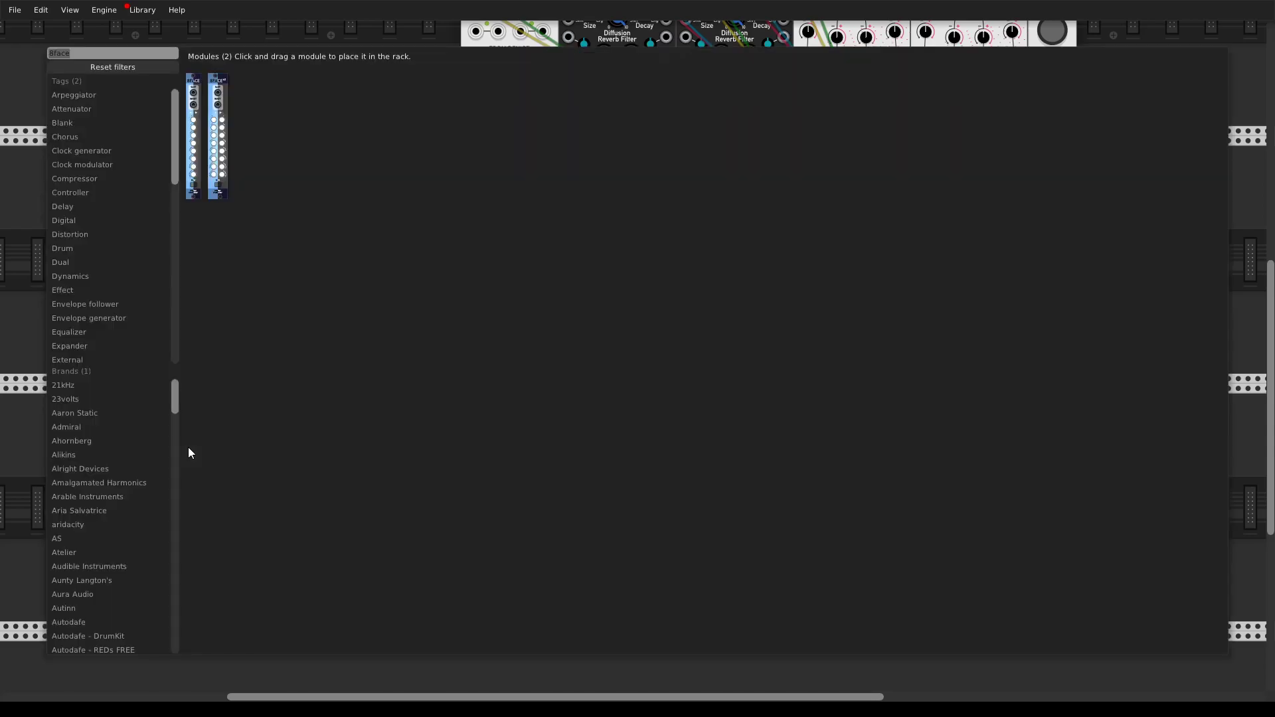
pyautogui.moveTo(230, 132); pyautogui.dragTo(209, 394)
pyautogui.rightClick(268, 468)
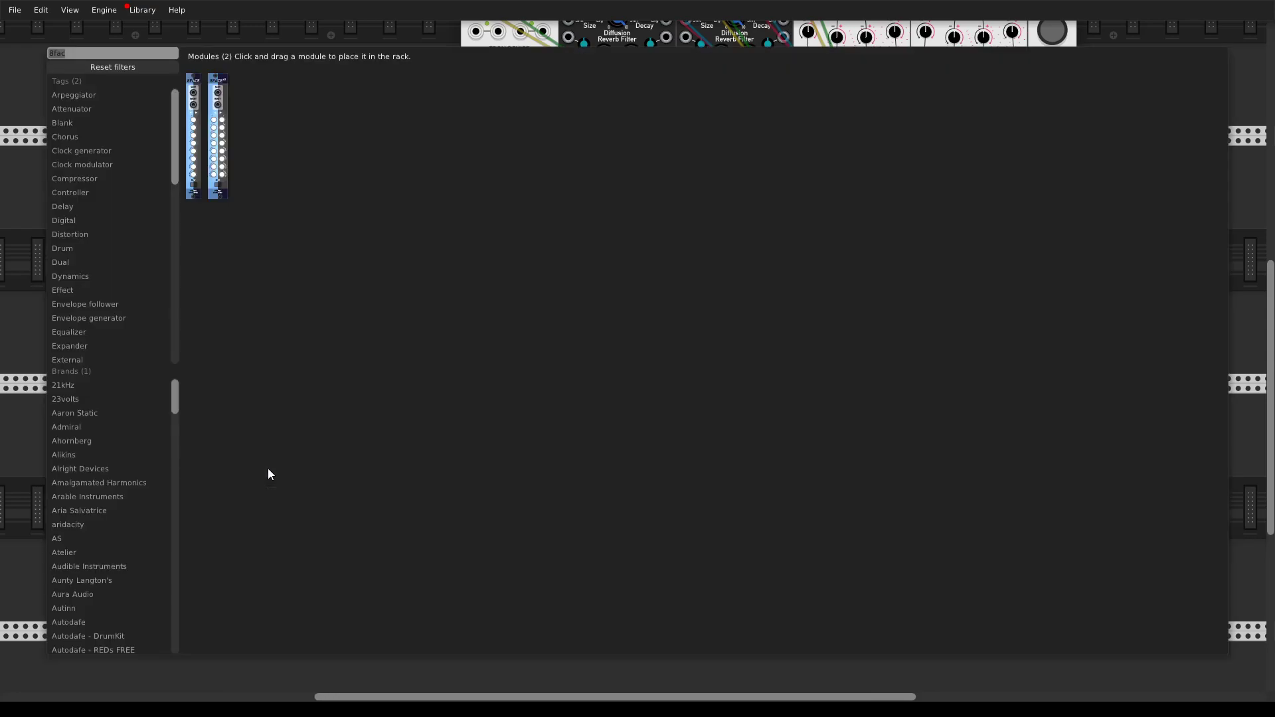
pyautogui.write('src')
pyautogui.click(194, 189)
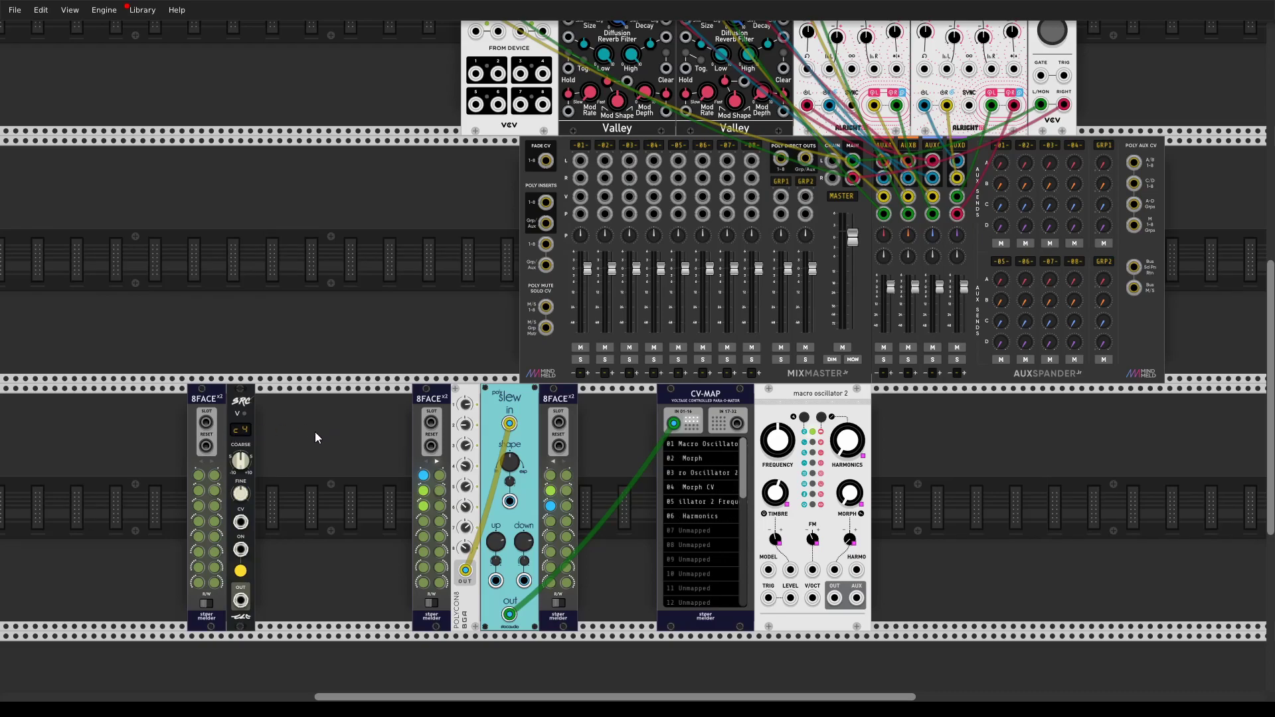
# Step: Store C4 in the left 8FACE's slot 1 and D4 in slot 2, then exit write mode
pyautogui.click(207, 603)
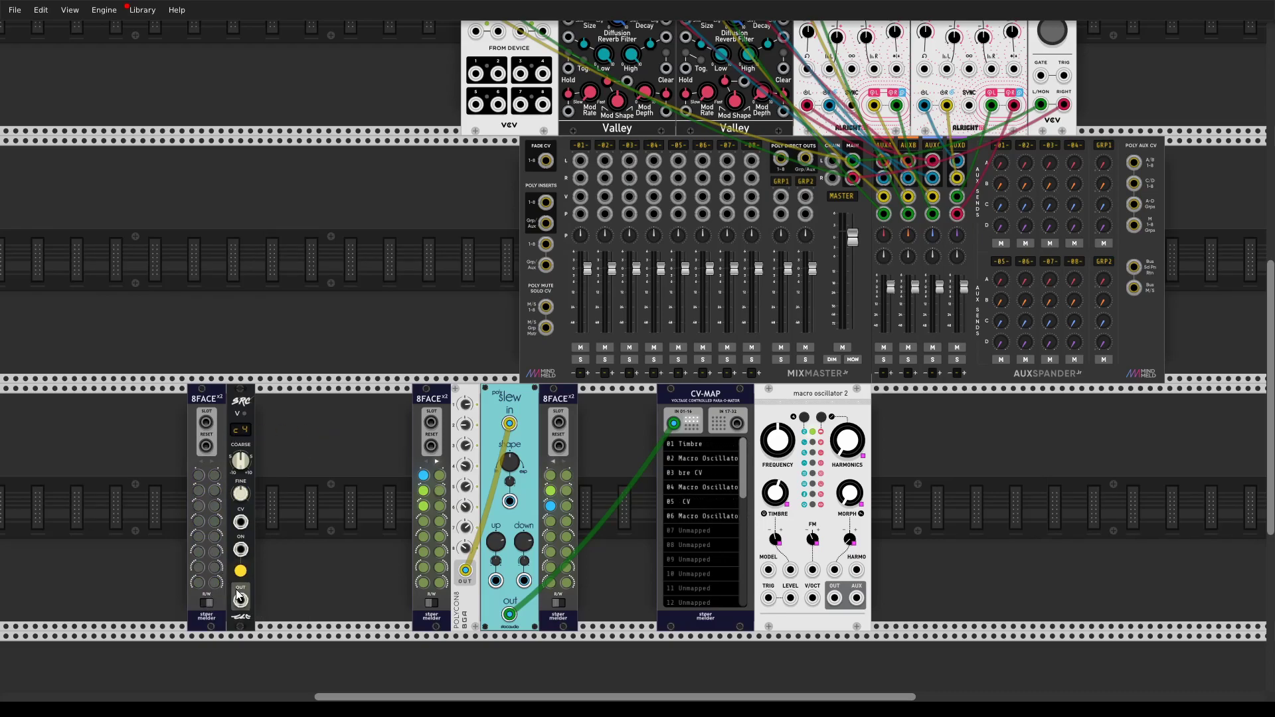
pyautogui.rightClick(204, 399)
pyautogui.click(260, 583)
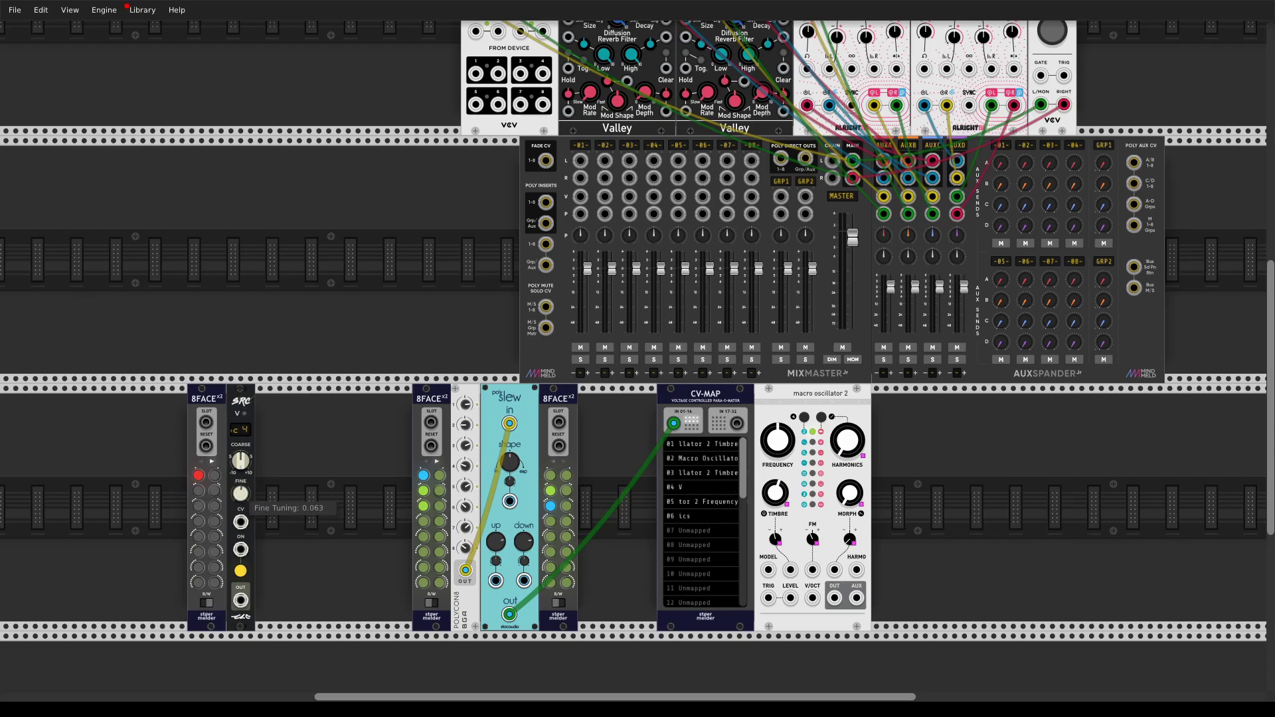
pyautogui.click(199, 491)
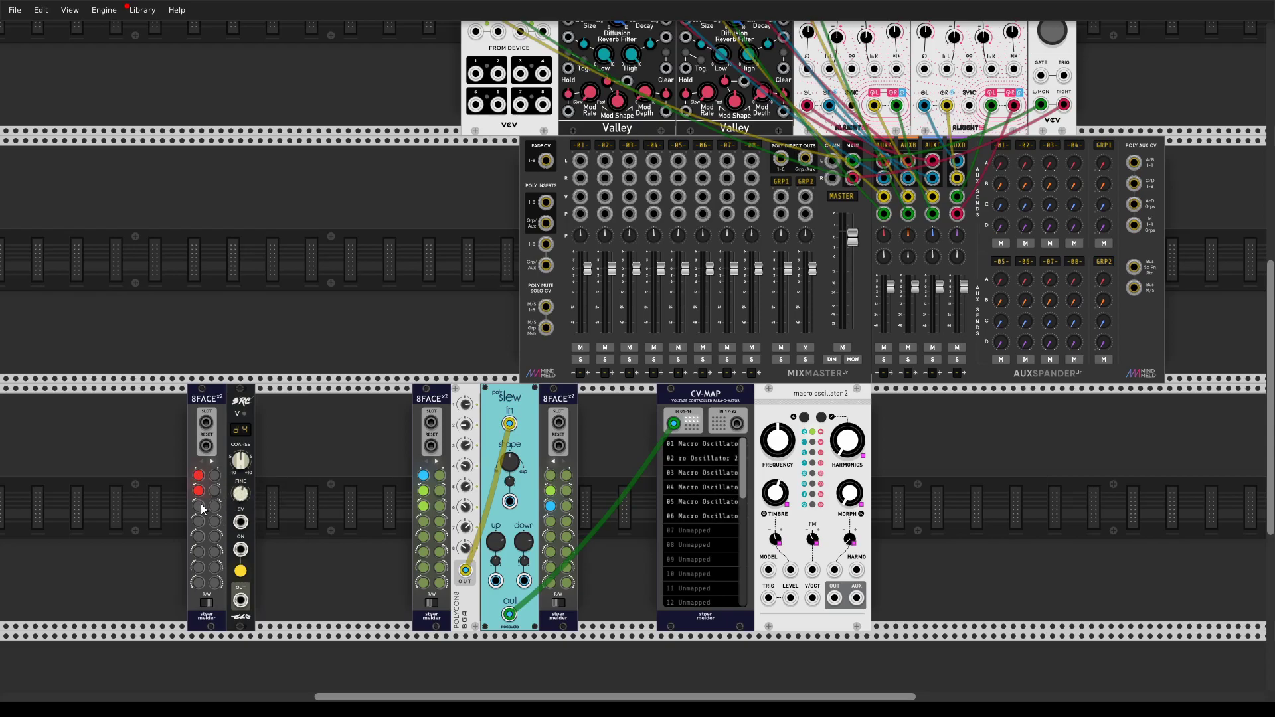
pyautogui.click(206, 603)
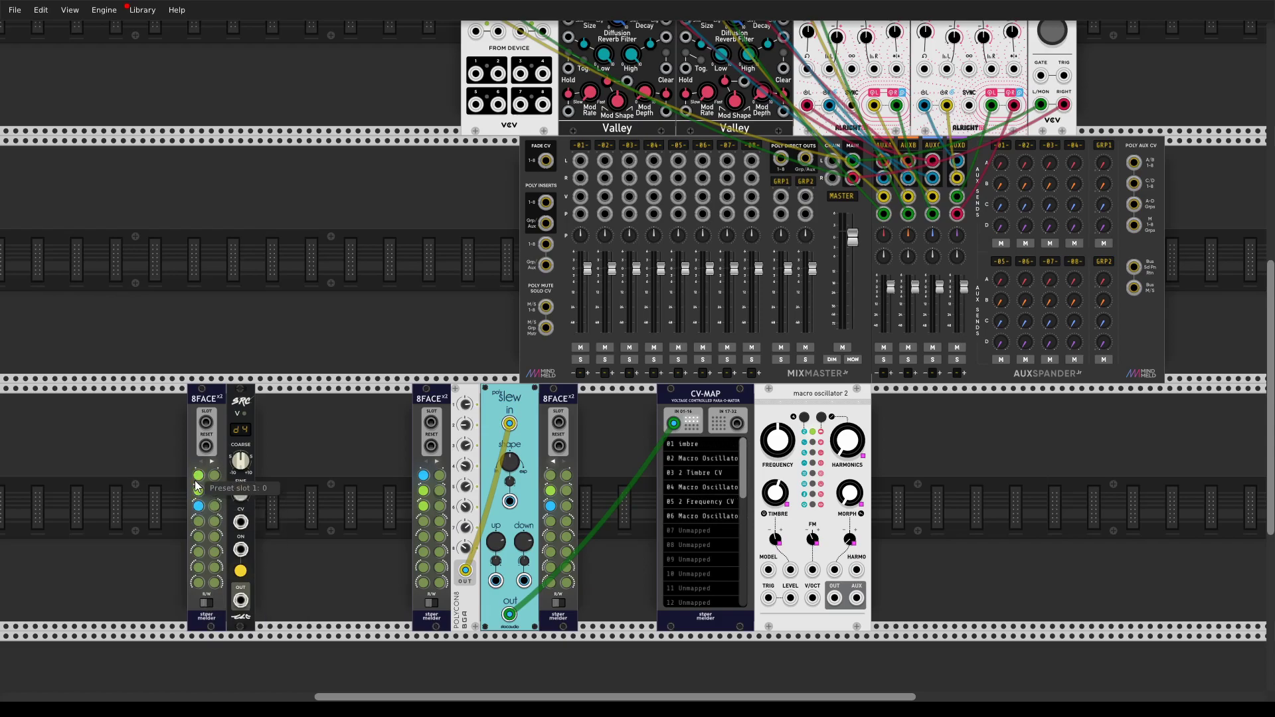
# Step: Give the middle and right 8FACEx2s a Port SLOT mode and patch SRC OUT into both SLOT jacks
pyautogui.moveTo(241, 602); pyautogui.dragTo(416, 412)
pyautogui.rightClick(422, 407)
pyautogui.moveTo(524, 622)
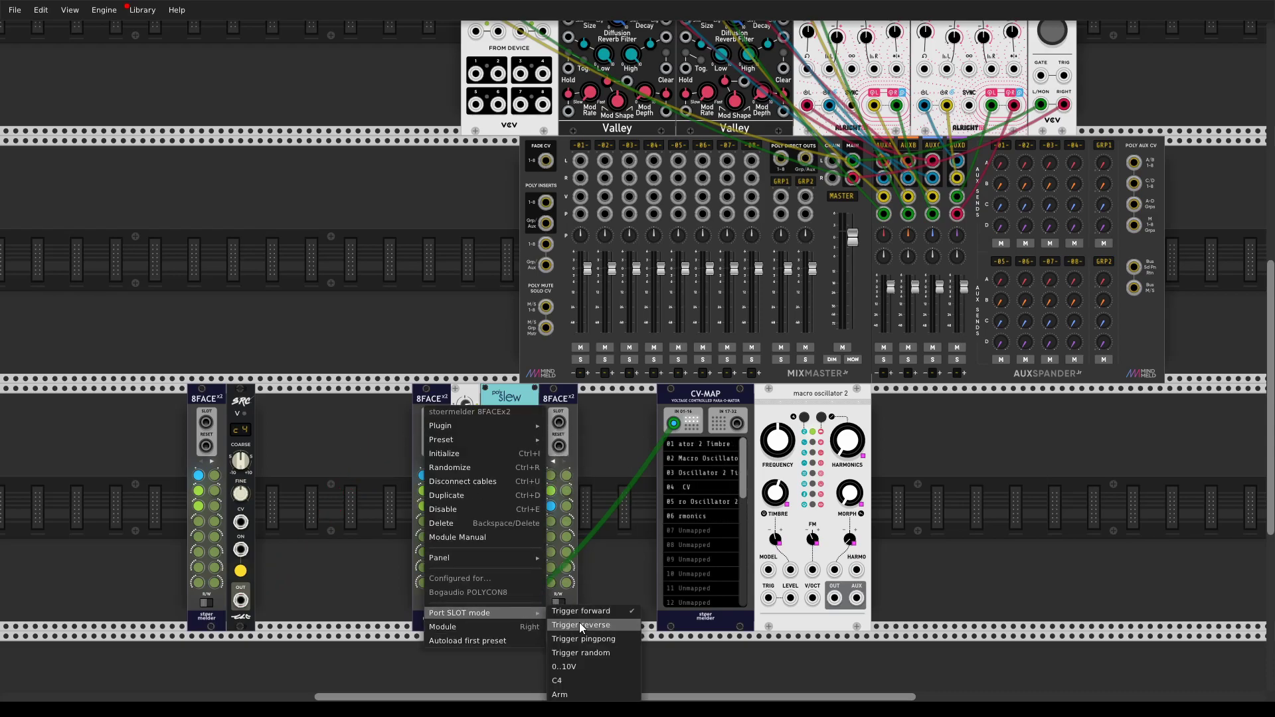
pyautogui.click(571, 679)
pyautogui.rightClick(567, 409)
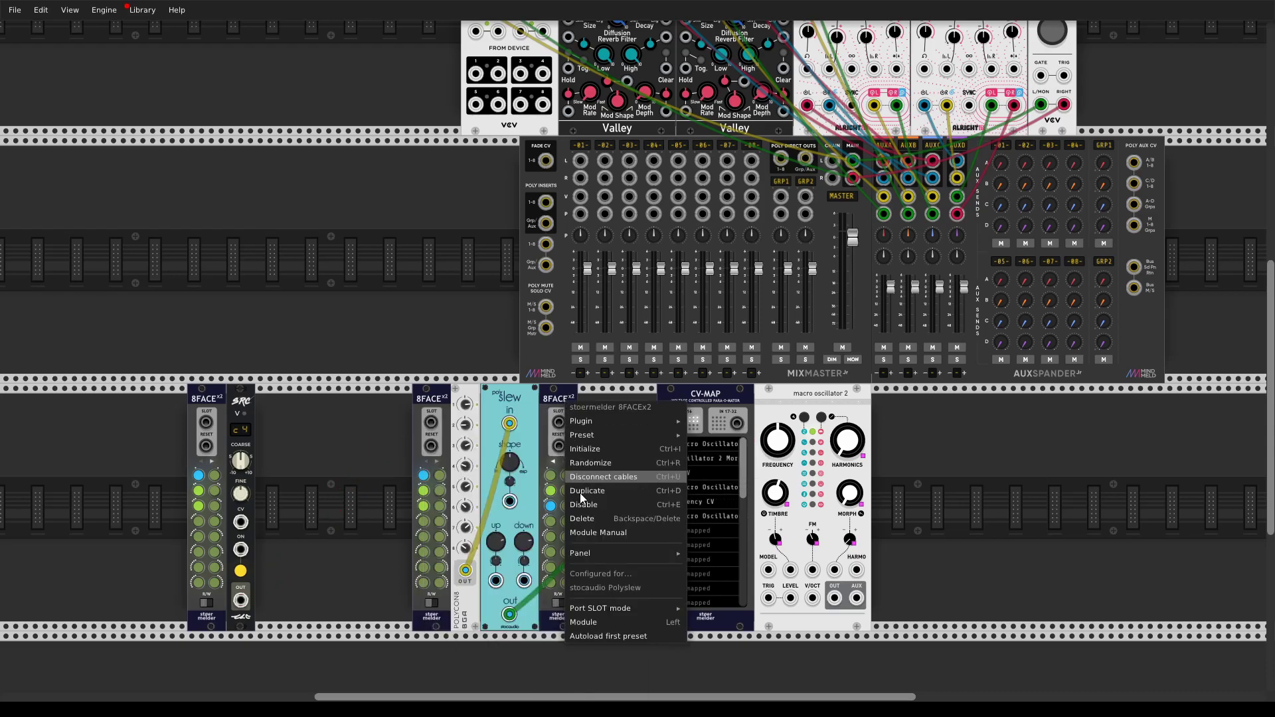
pyautogui.moveTo(684, 622)
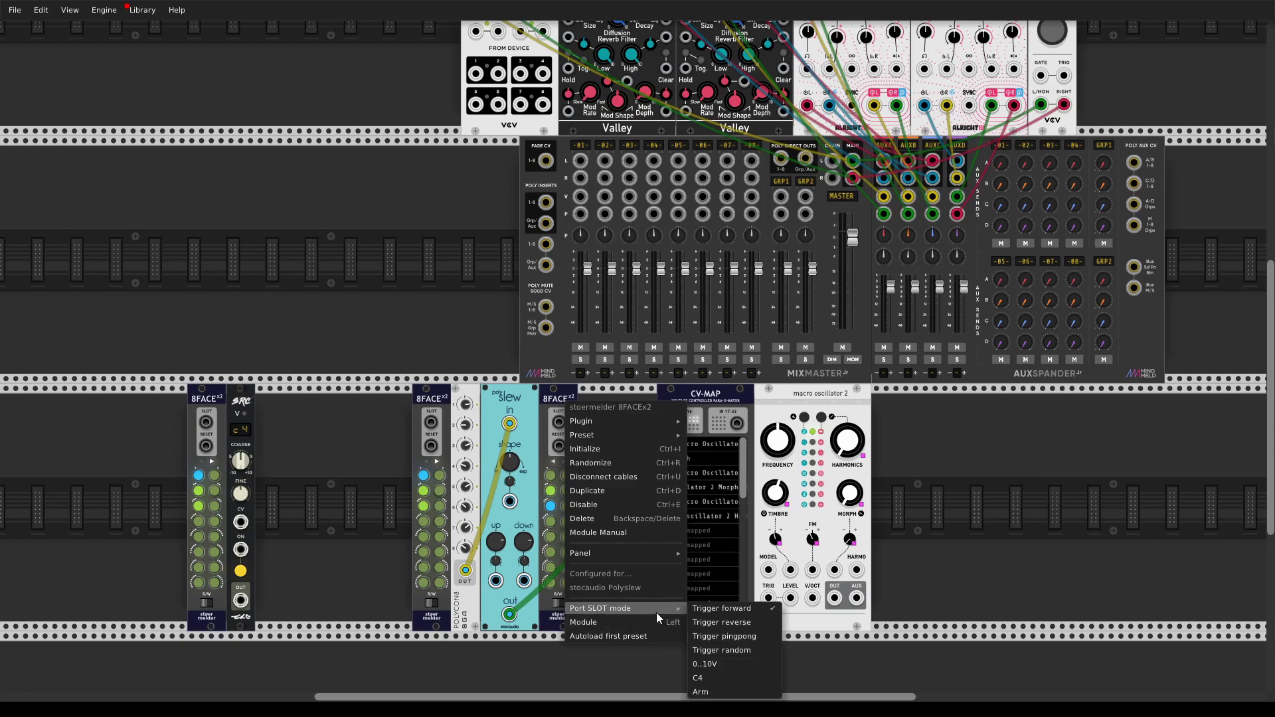
pyautogui.click(707, 676)
pyautogui.moveTo(431, 422); pyautogui.dragTo(241, 599)
pyautogui.moveTo(558, 423); pyautogui.dragTo(241, 599)
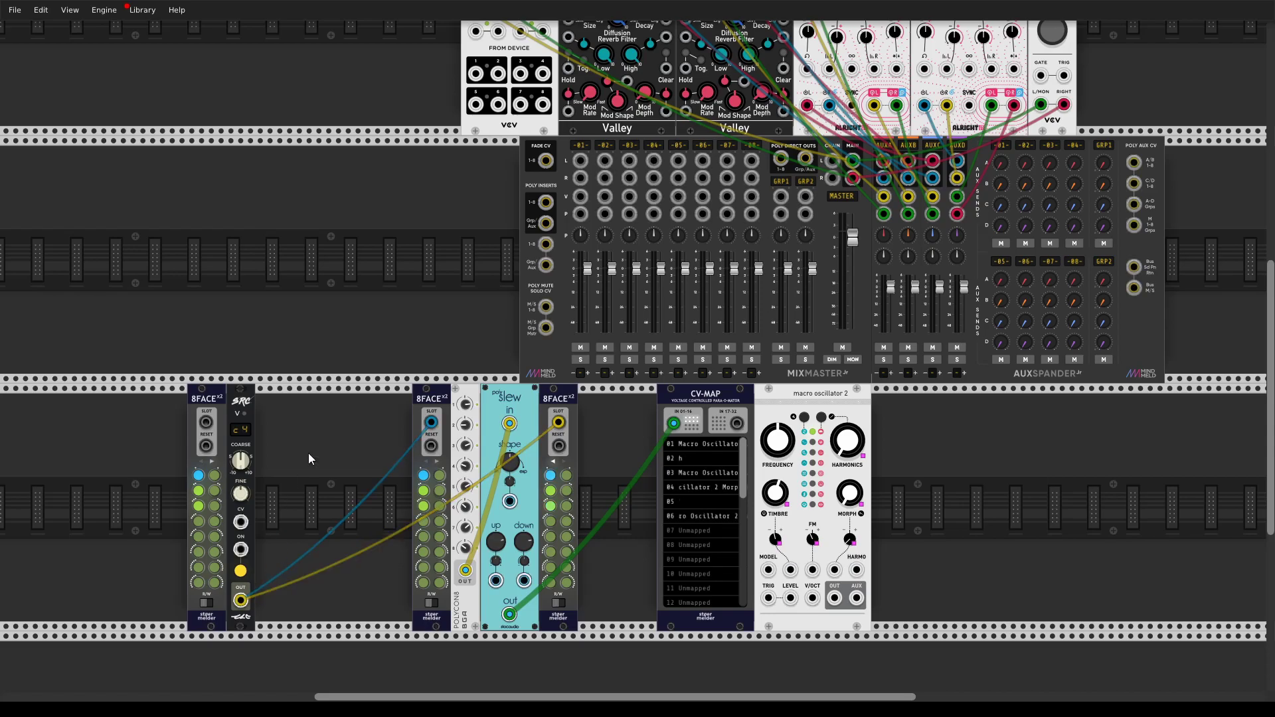
# Step: Step the left 8FACE between preset slots 2 and 3 to test the linked presets
pyautogui.click(199, 491)
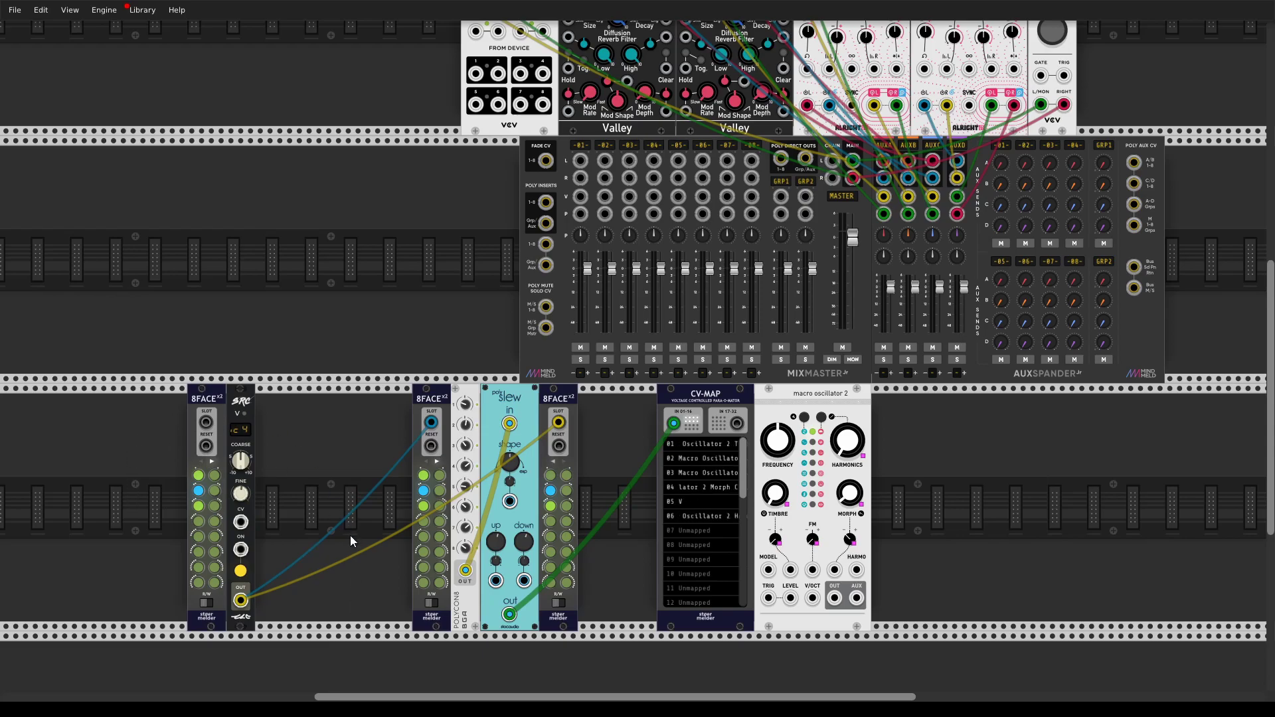
pyautogui.click(200, 509)
pyautogui.click(198, 498)
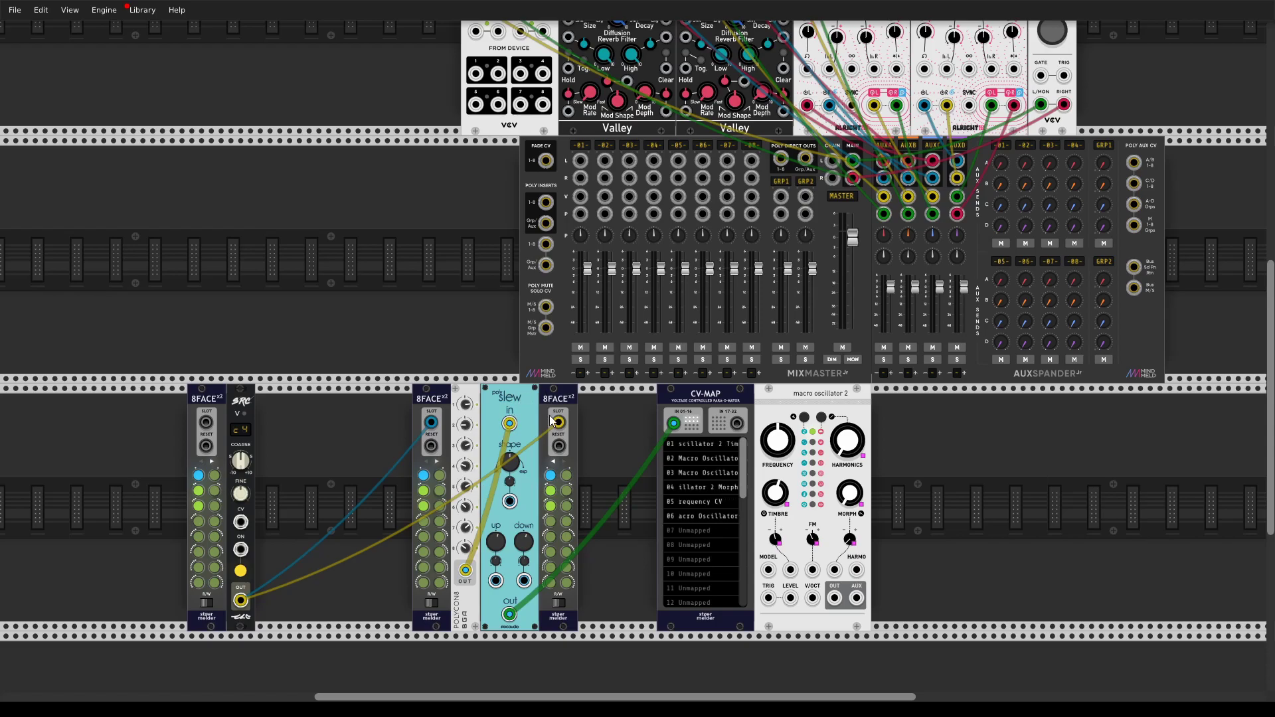
pyautogui.click(199, 495)
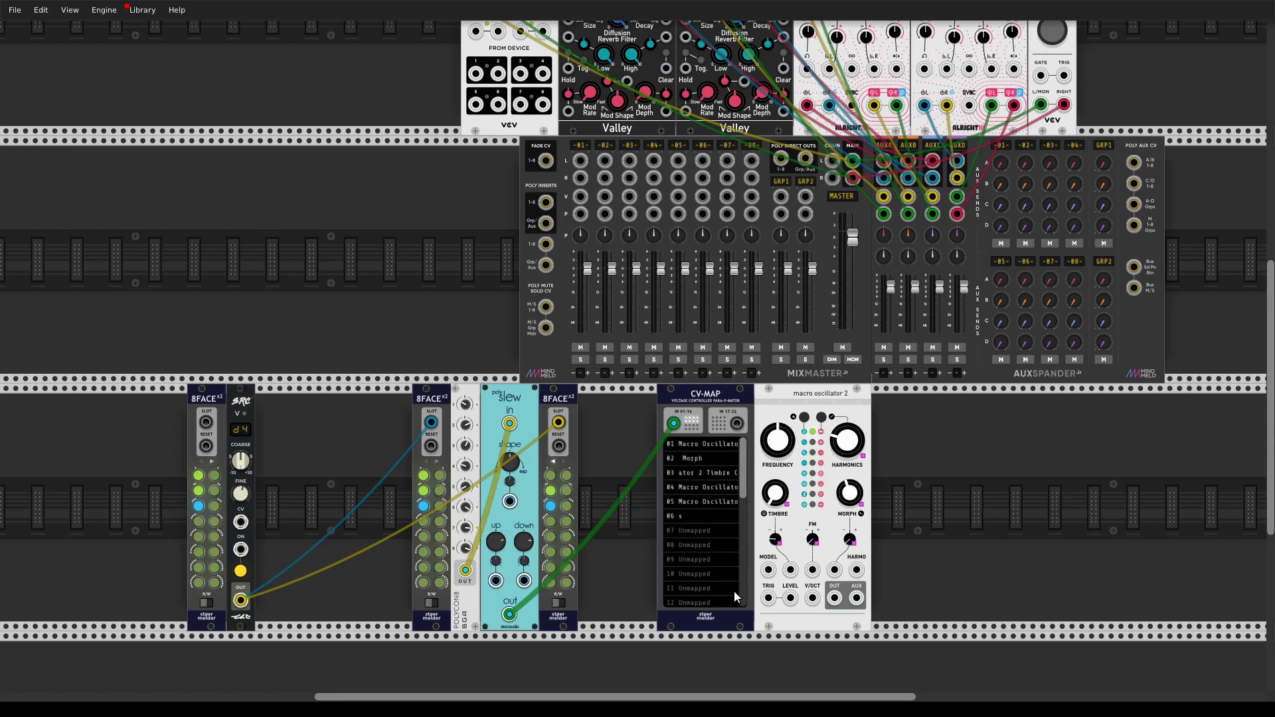
# Step: Patch macro oscillator 2 OUT into MixMaster channel 01, then recall 8FACE slots 1 and 2
pyautogui.moveTo(834, 598); pyautogui.dragTo(579, 160)
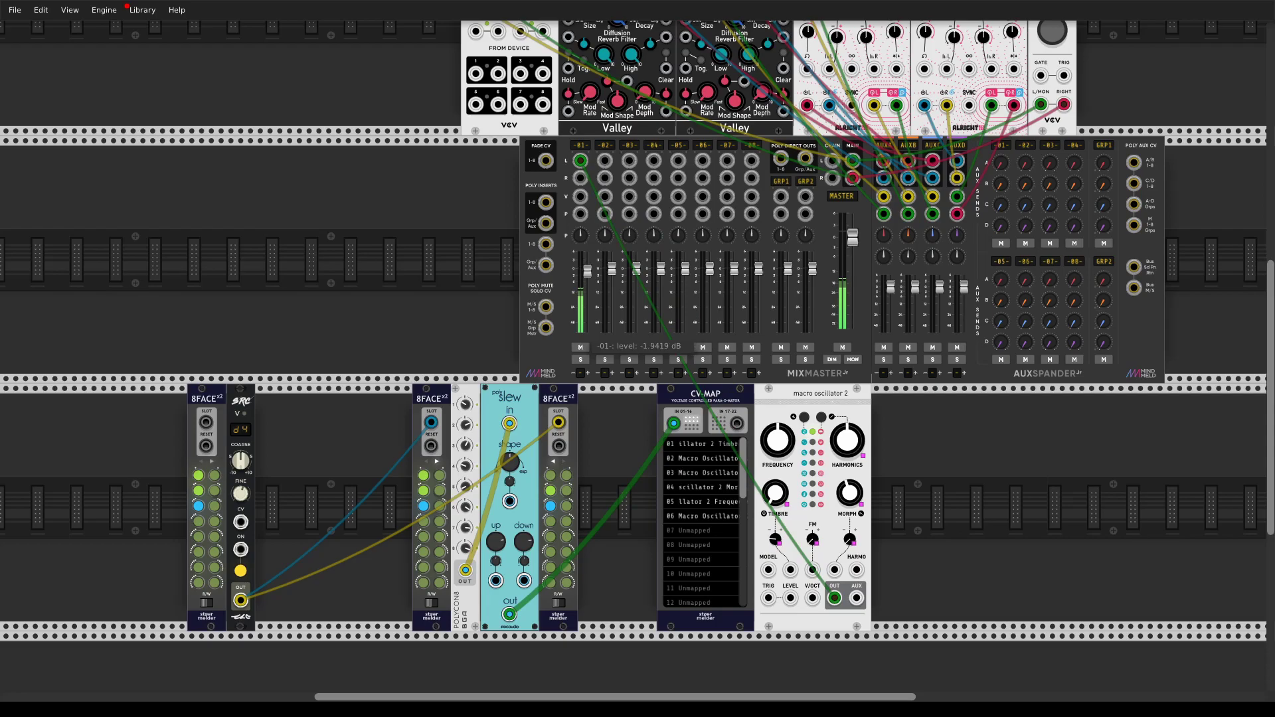
pyautogui.click(198, 475)
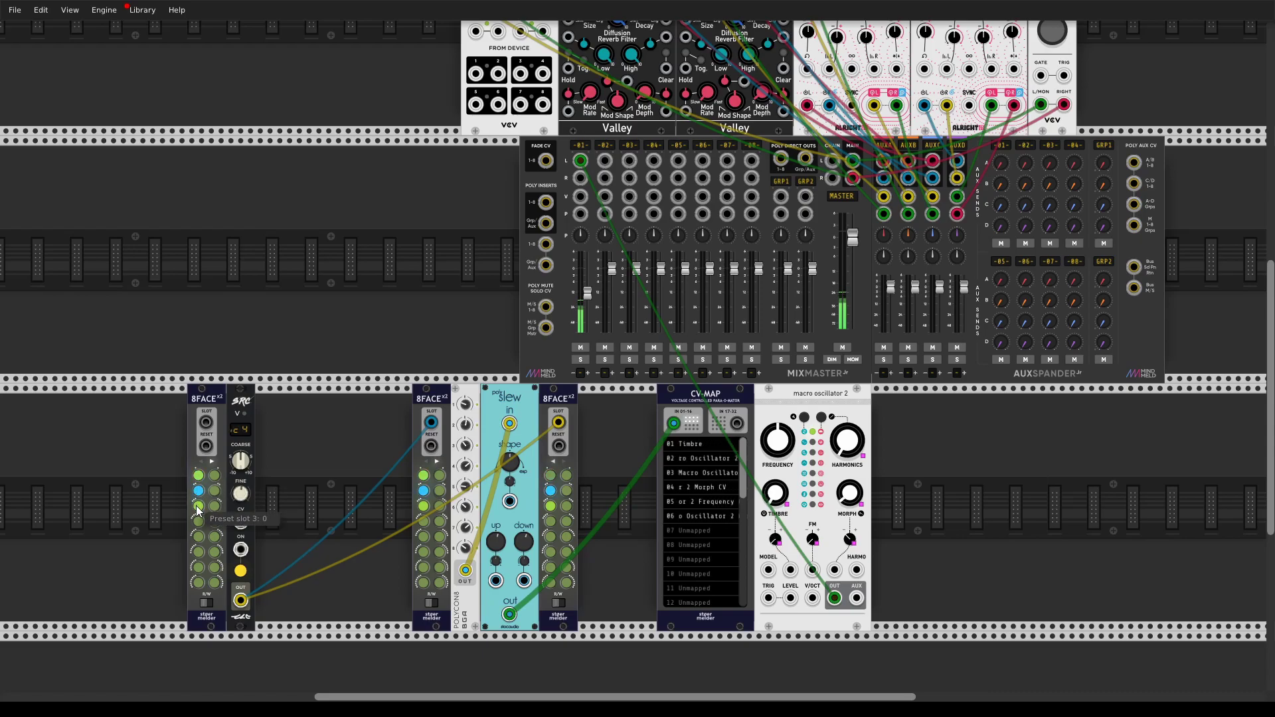
pyautogui.click(198, 475)
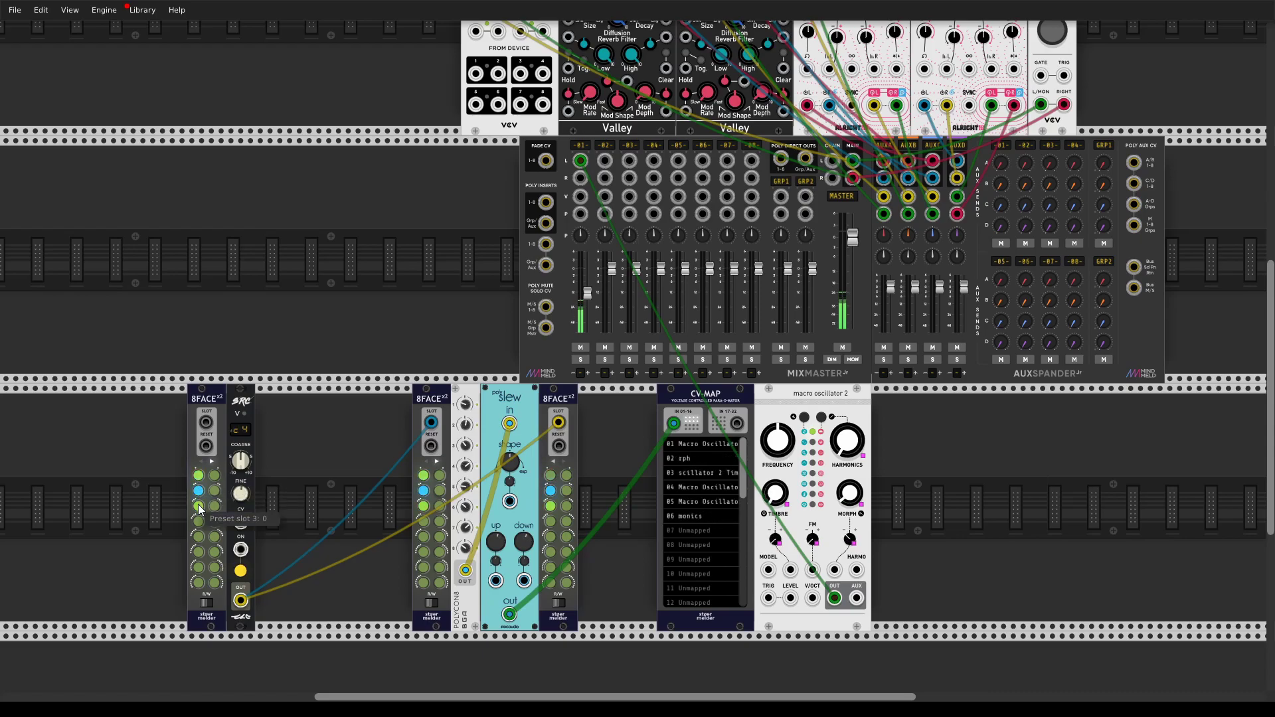
pyautogui.click(199, 492)
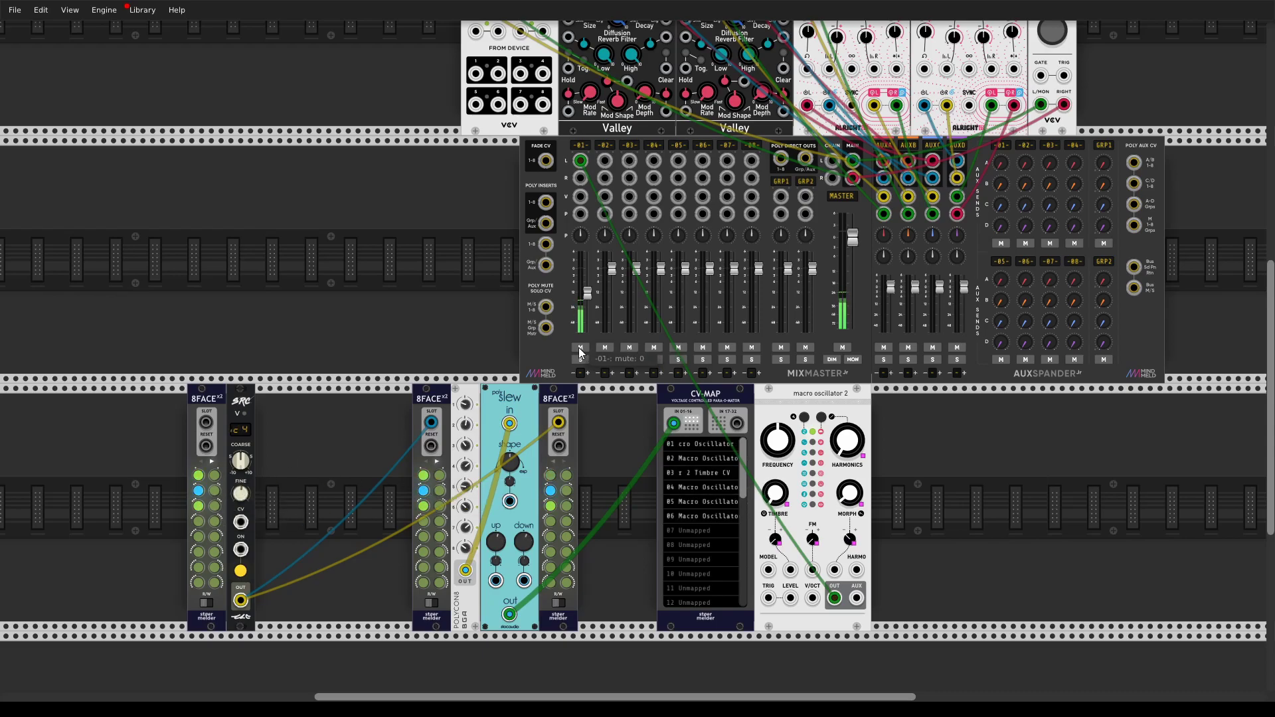
# Step: Add the Count Modula sample-and-hold, patched from the slew output into CV-MAP IN
pyautogui.rightClick(596, 455)
pyautogui.write('s')
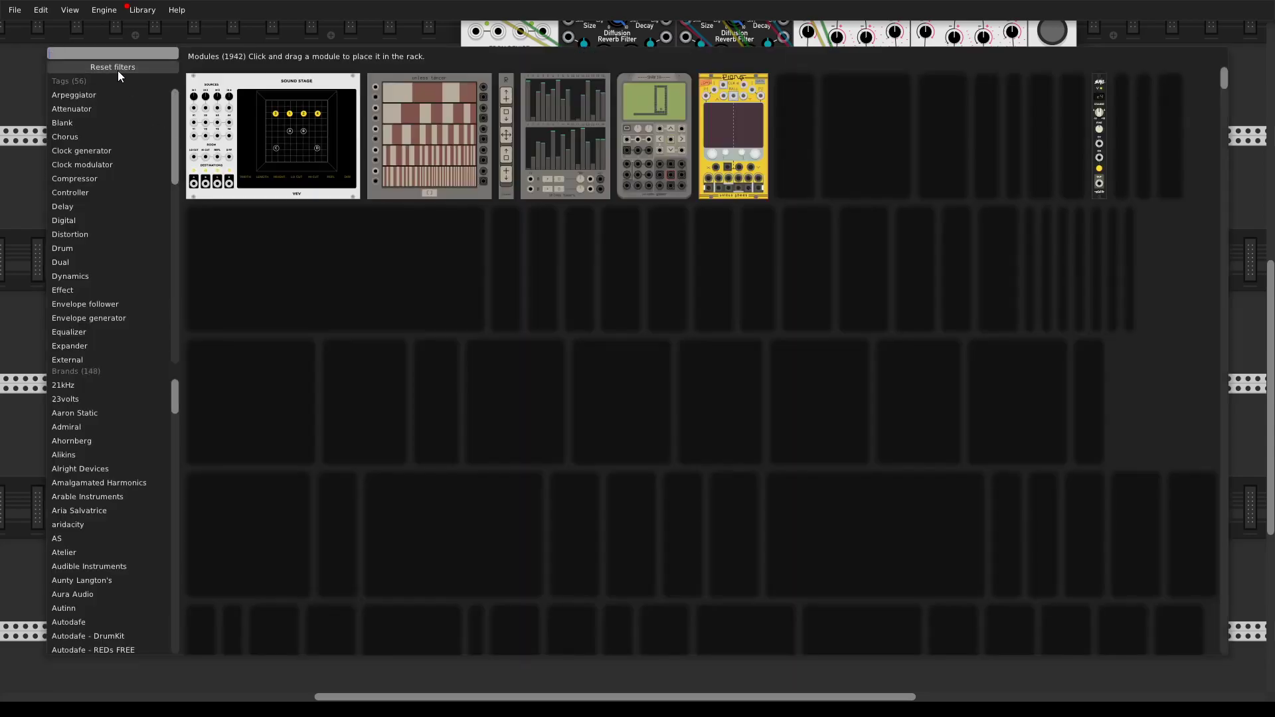
pyautogui.press('BackSpace')
pyautogui.write('c')
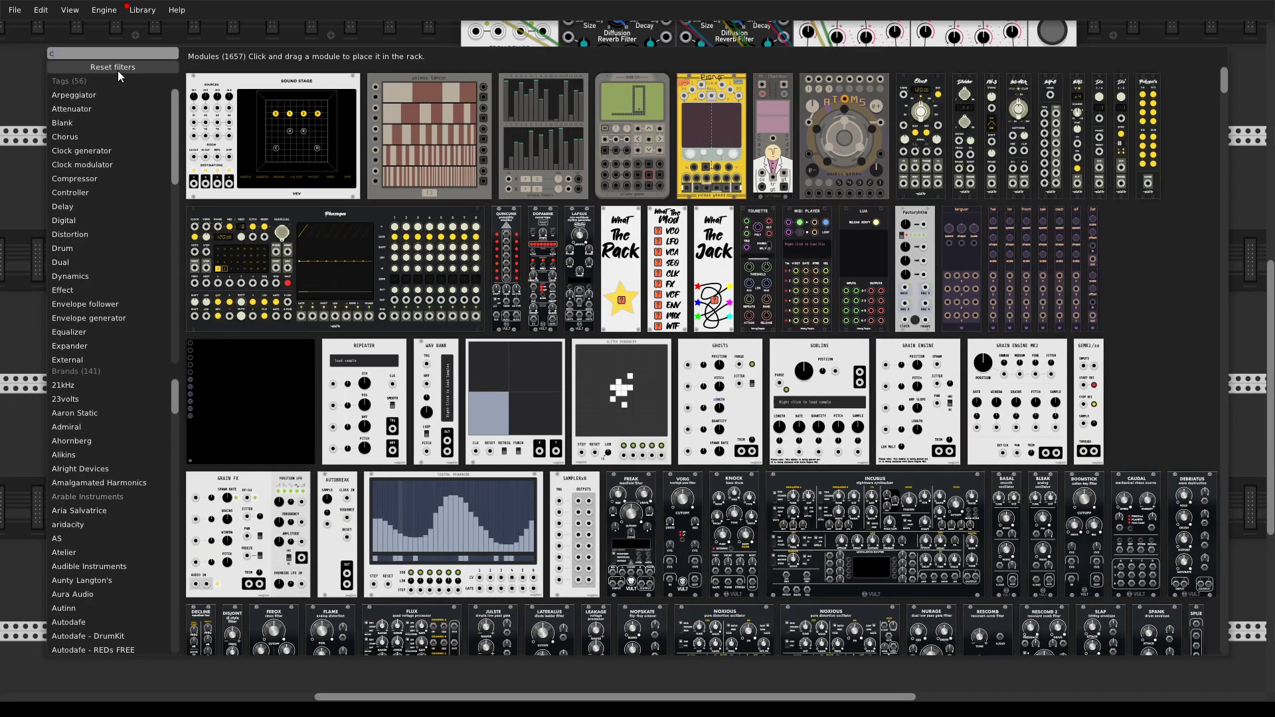
pyautogui.write('ount mod')
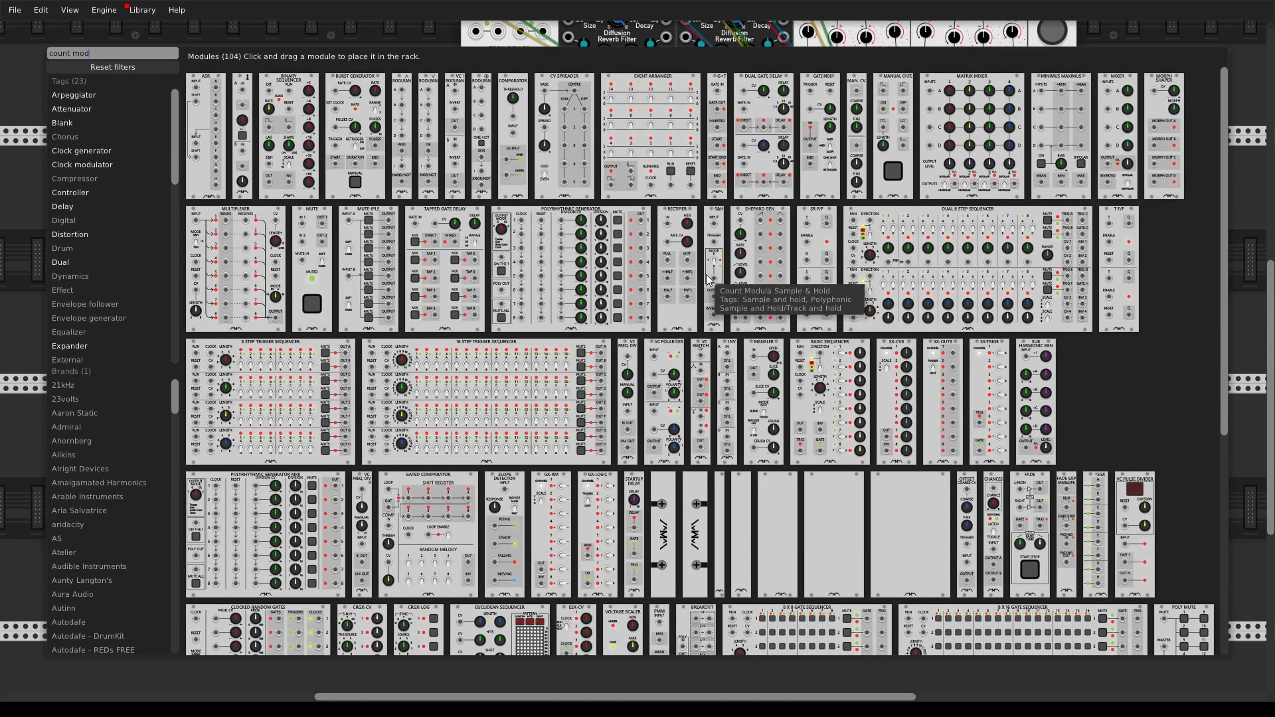
pyautogui.moveTo(706, 273); pyautogui.dragTo(576, 447)
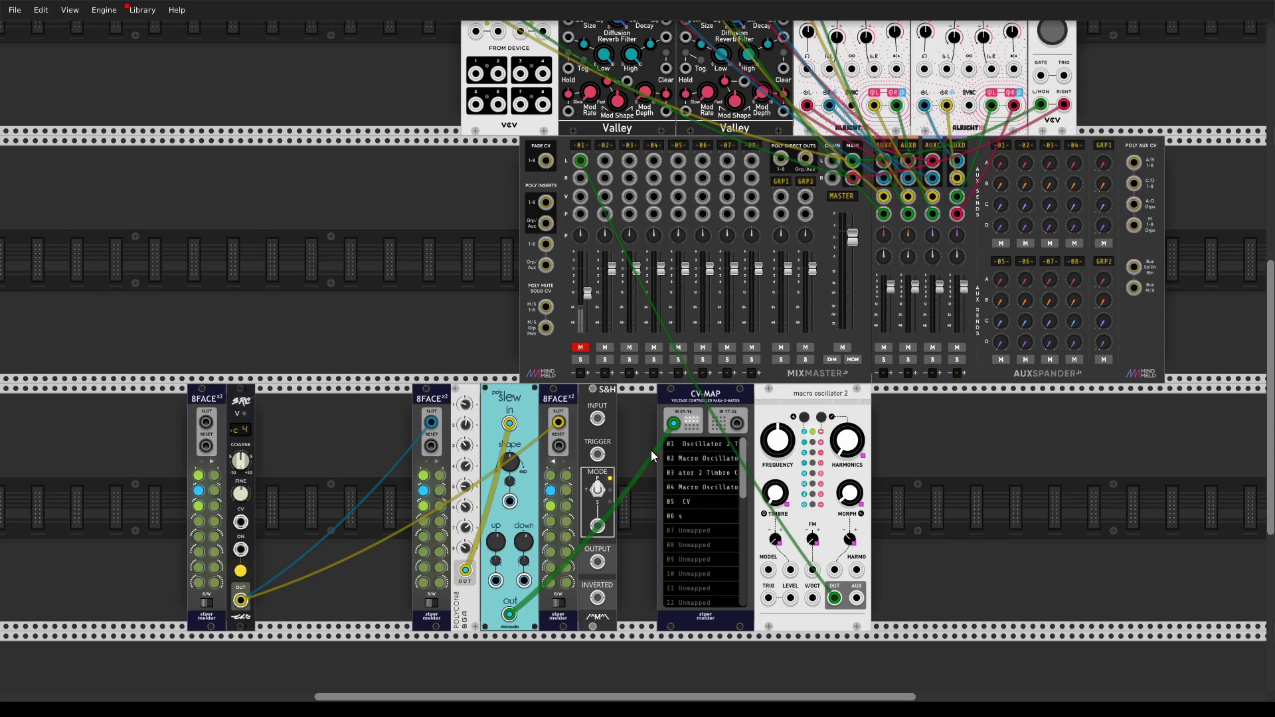
pyautogui.moveTo(673, 422); pyautogui.dragTo(597, 417)
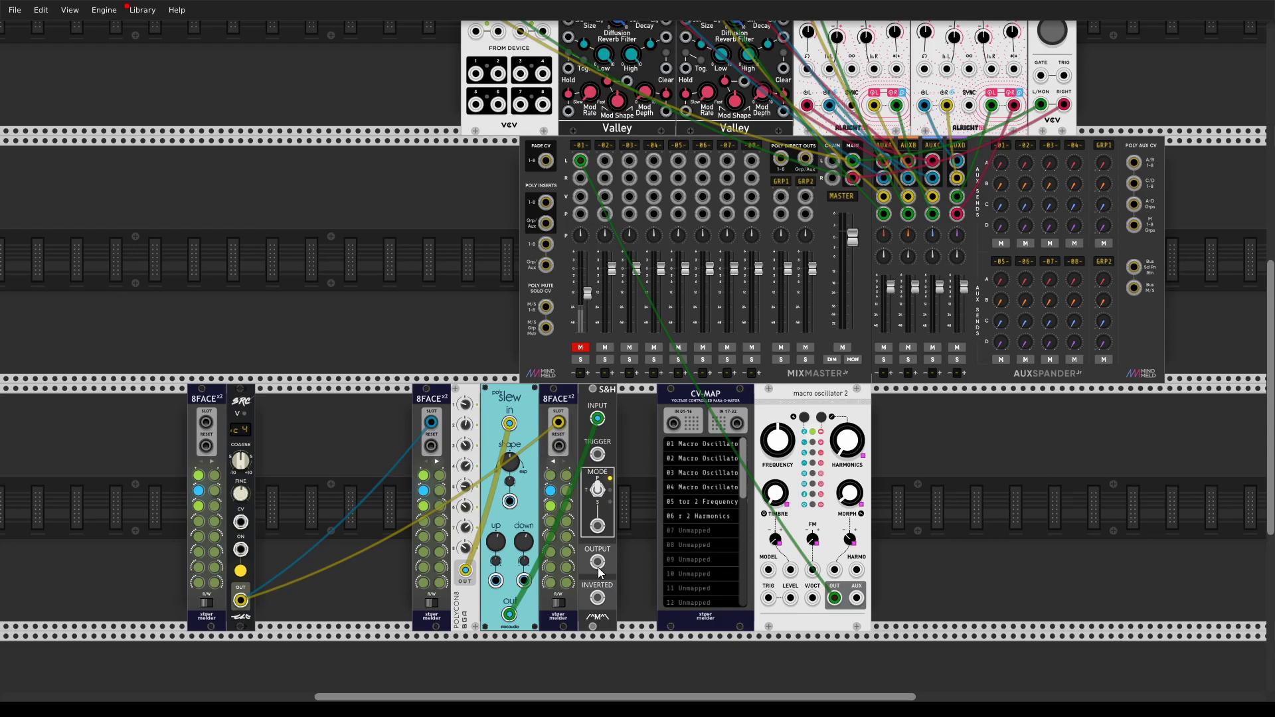
pyautogui.moveTo(597, 561); pyautogui.dragTo(672, 425)
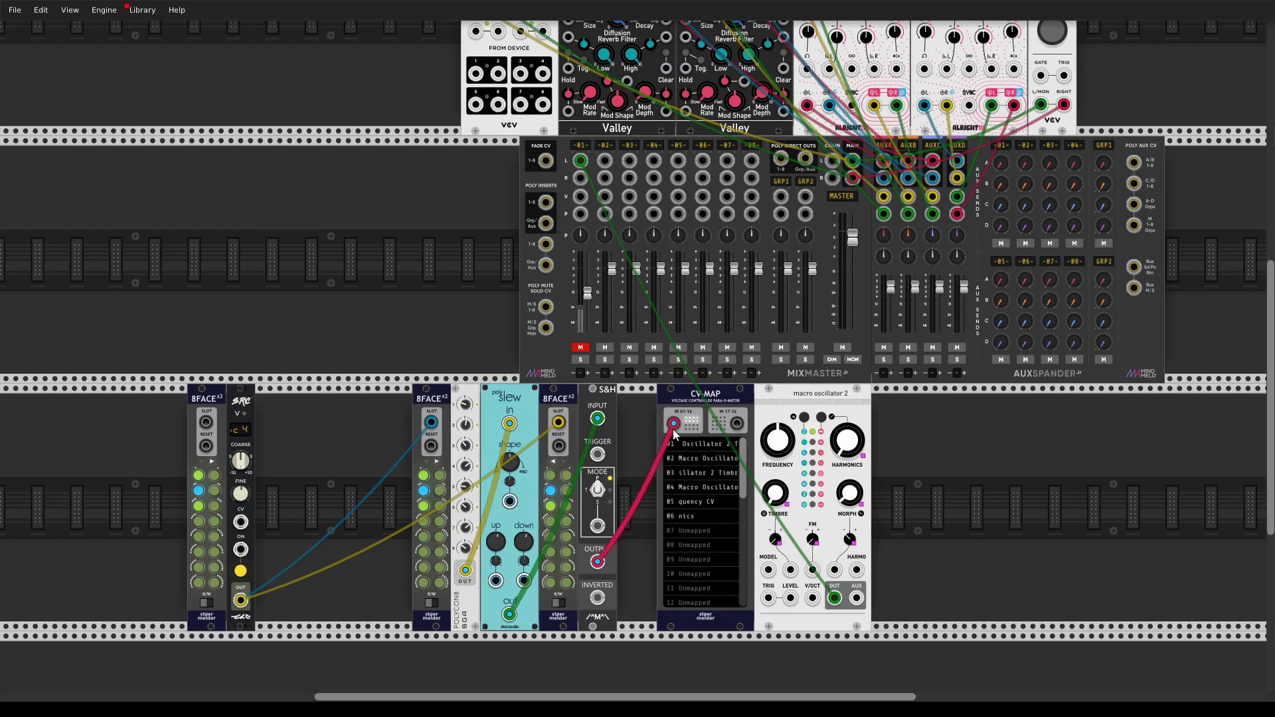
# Step: Add a MANUAL GATE module to the rack
pyautogui.rightClick(349, 451)
pyautogui.write('manual')
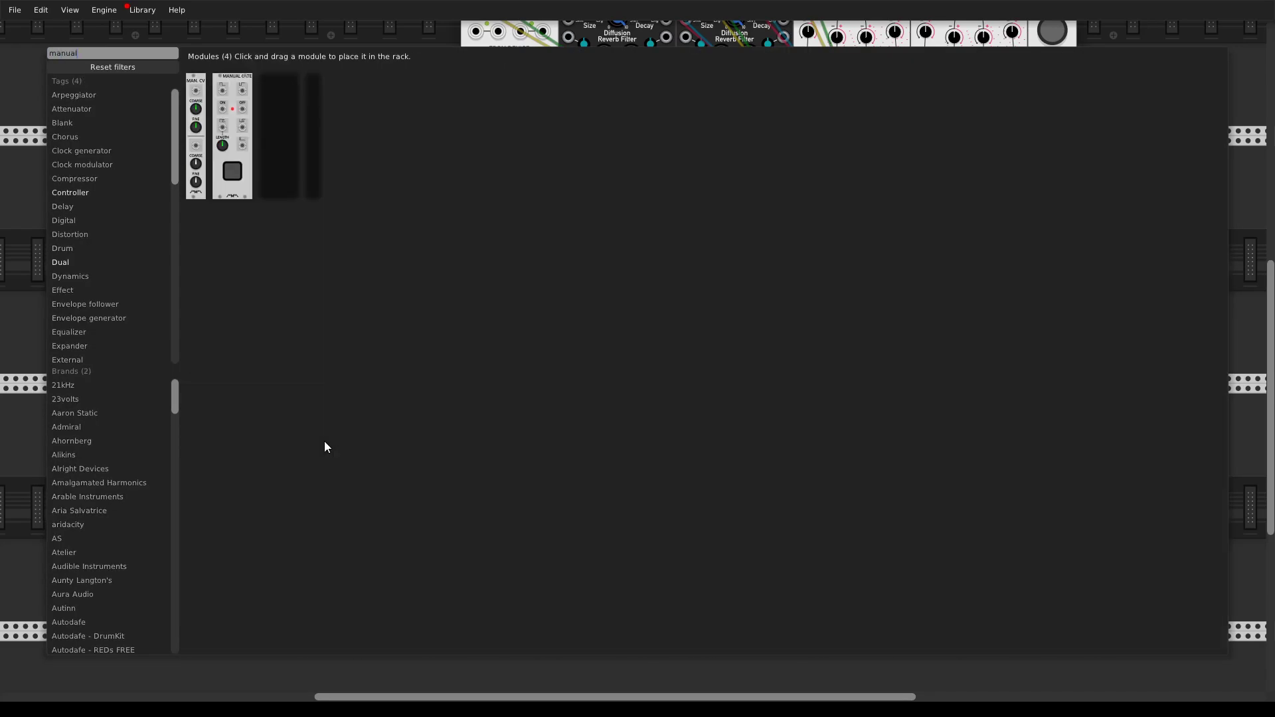
pyautogui.moveTo(216, 191); pyautogui.dragTo(346, 436)
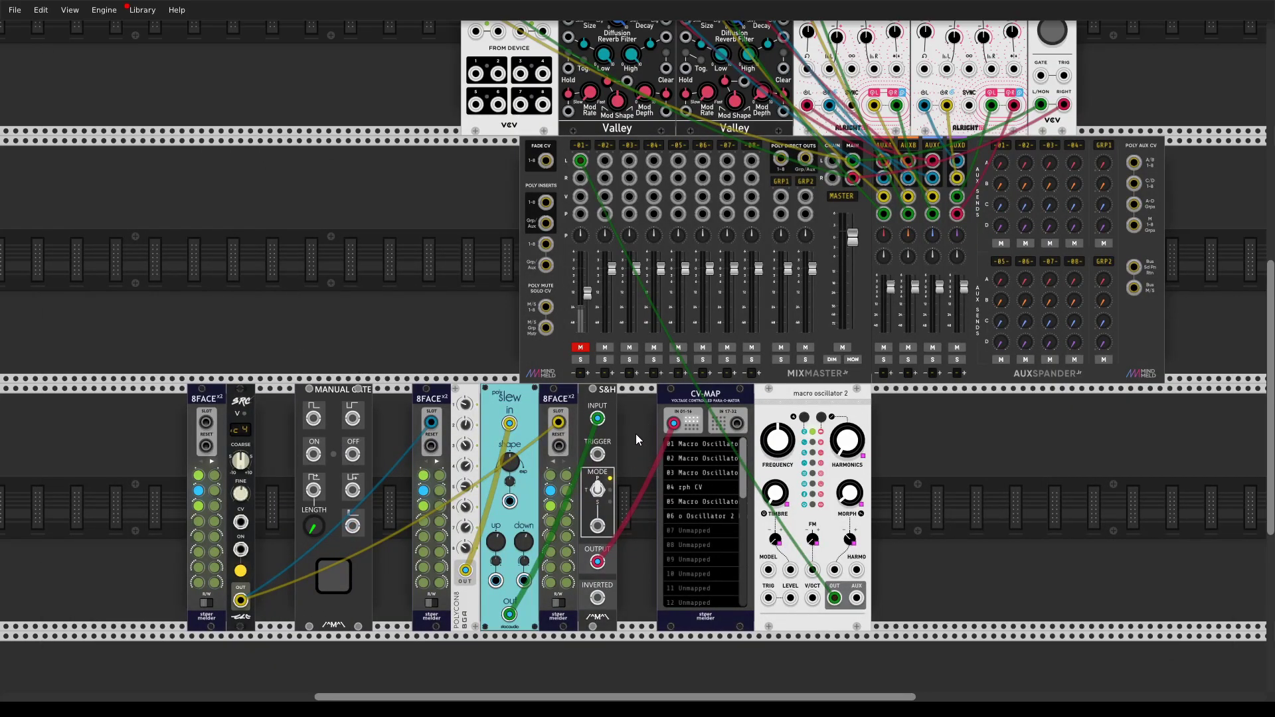
# Step: Cable the Manual Gate into the S&H trigger and test 8FACE slots 3, 2, 3 with a gate press
pyautogui.moveTo(598, 454); pyautogui.dragTo(314, 420)
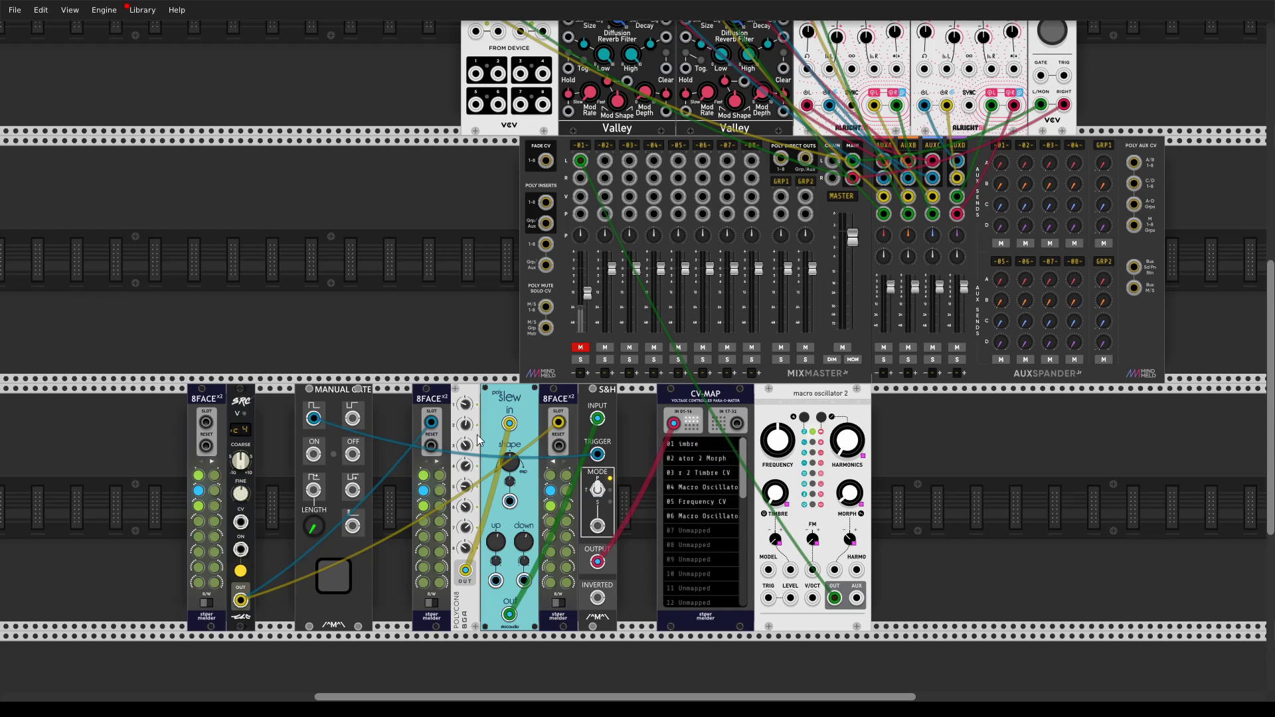
pyautogui.click(199, 506)
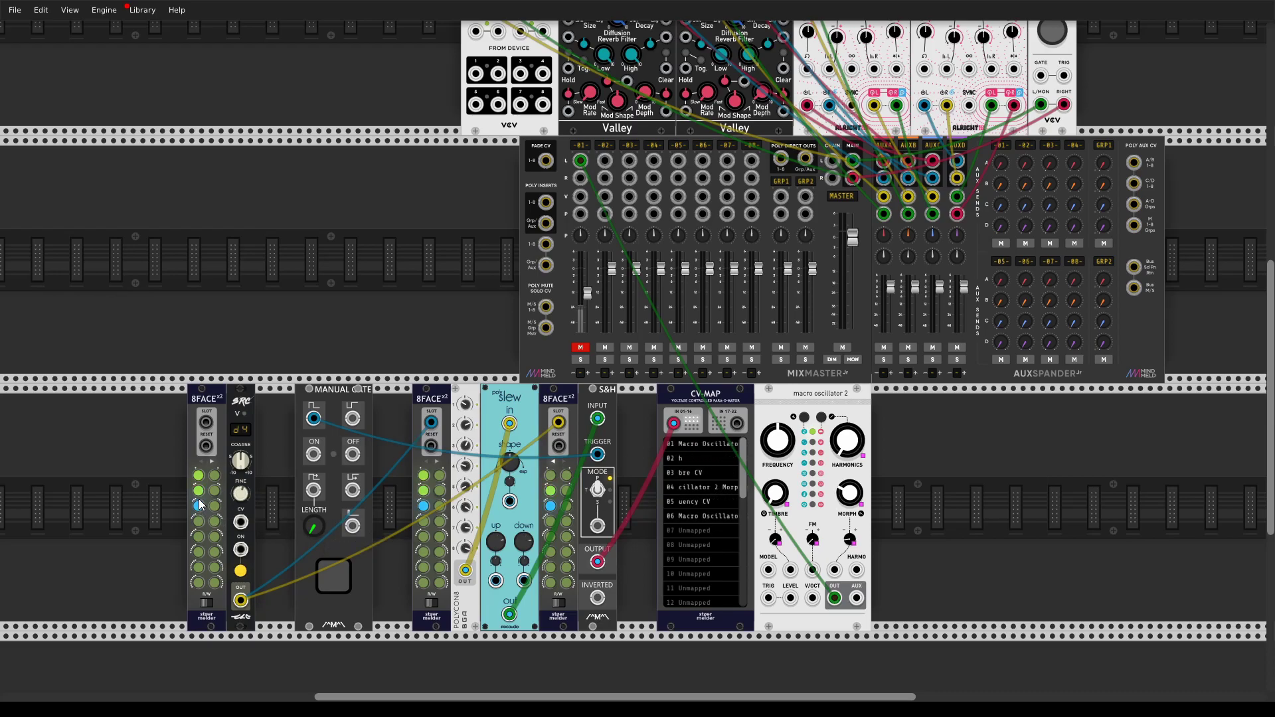
pyautogui.click(199, 490)
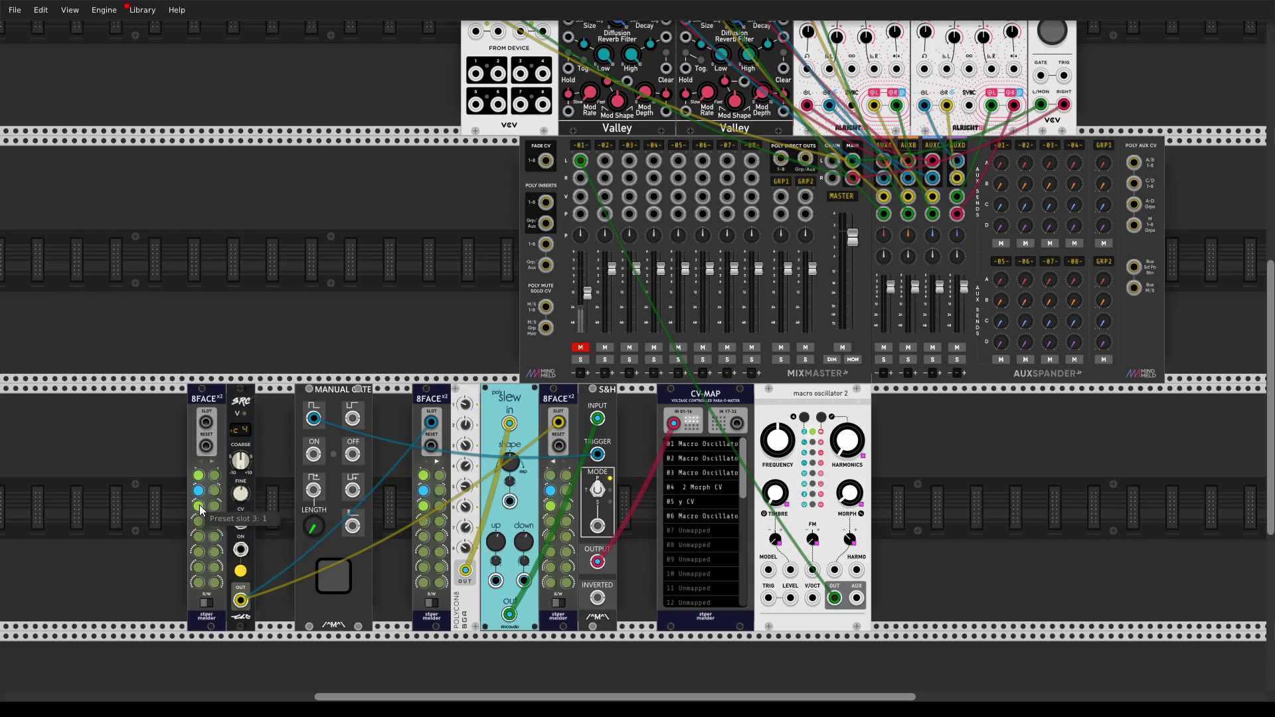
pyautogui.click(199, 505)
pyautogui.click(339, 576)
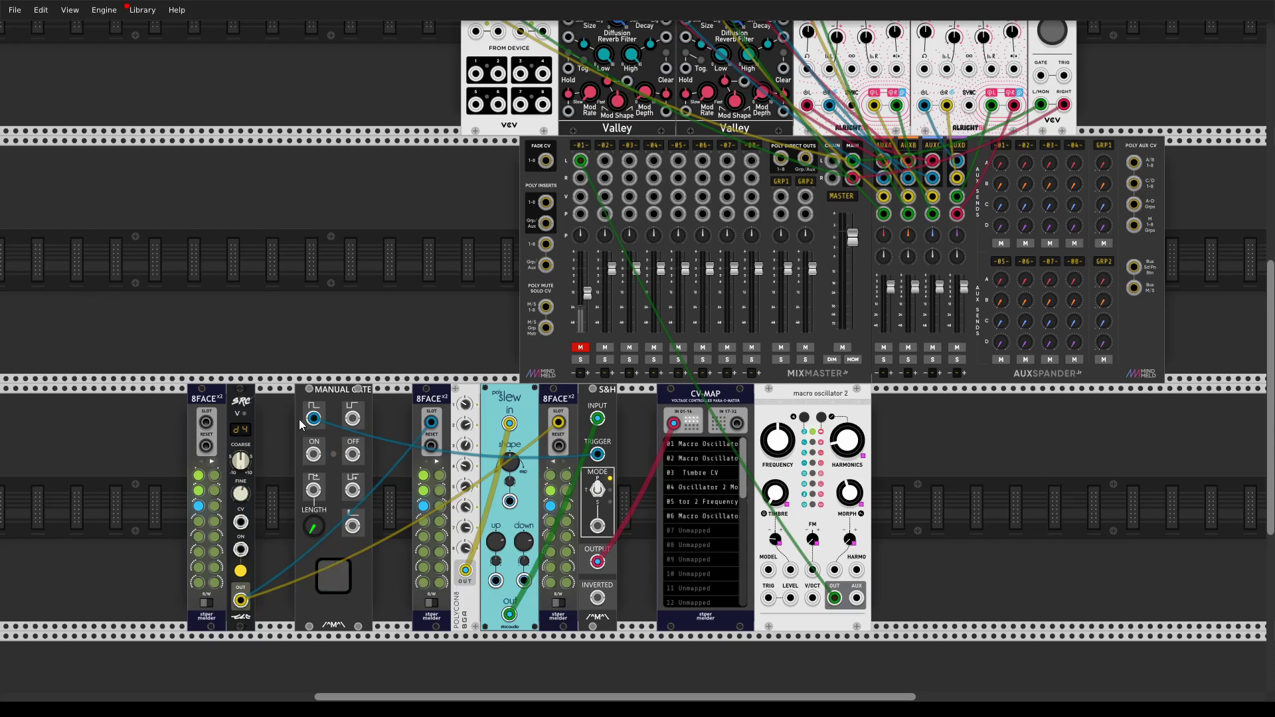
# Step: Move the blue cable to the gate's ON output, then retest slots 2 and 3 with the gate on
pyautogui.moveTo(313, 417); pyautogui.dragTo(313, 454)
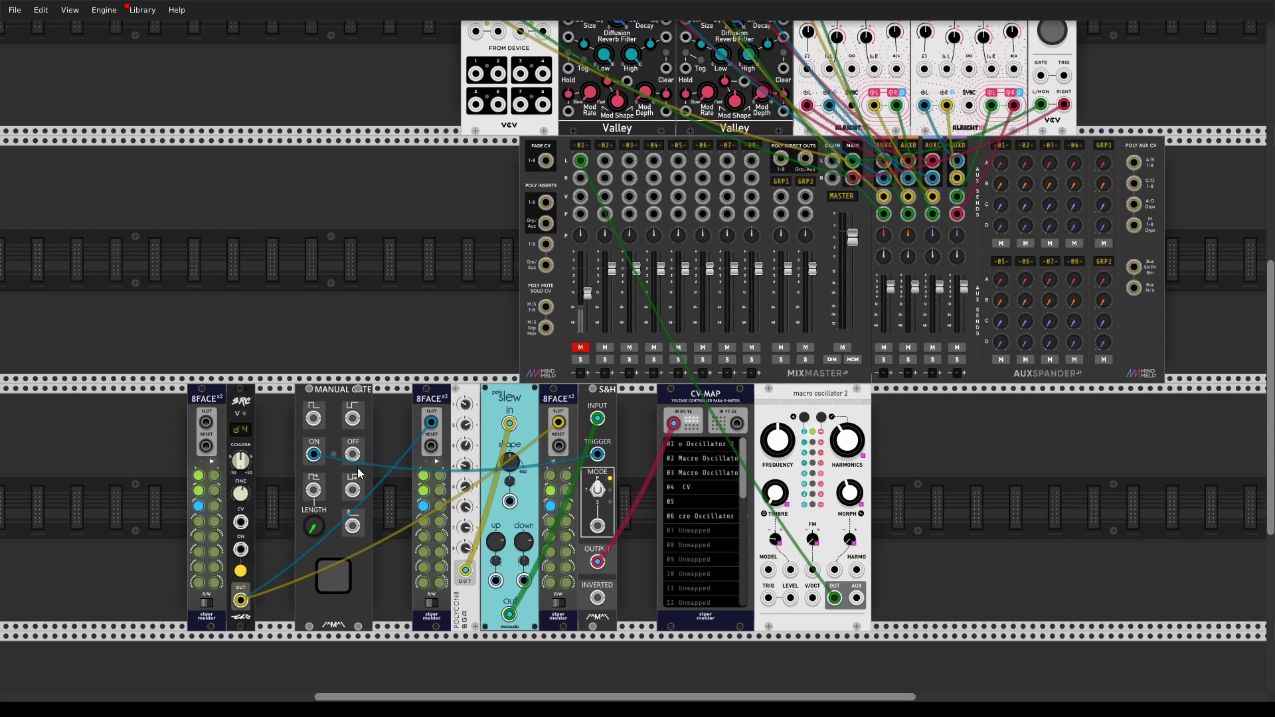
pyautogui.click(198, 490)
pyautogui.click(198, 508)
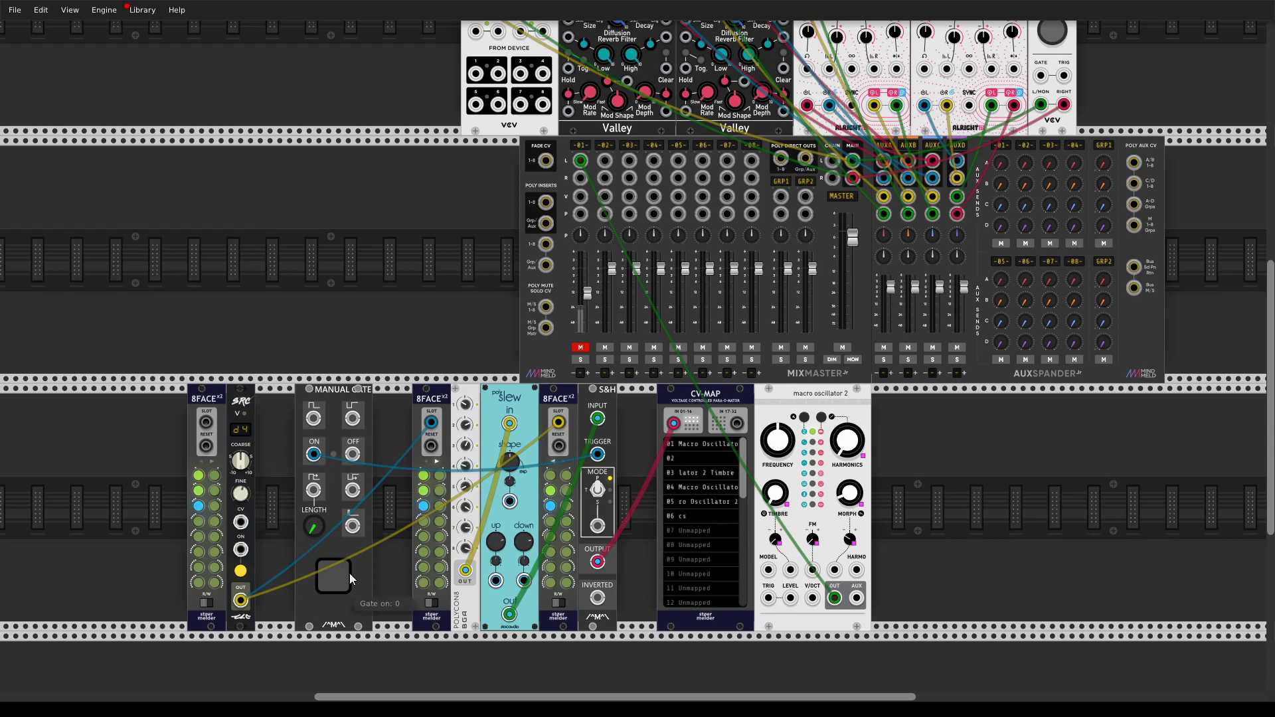
pyautogui.click(337, 576)
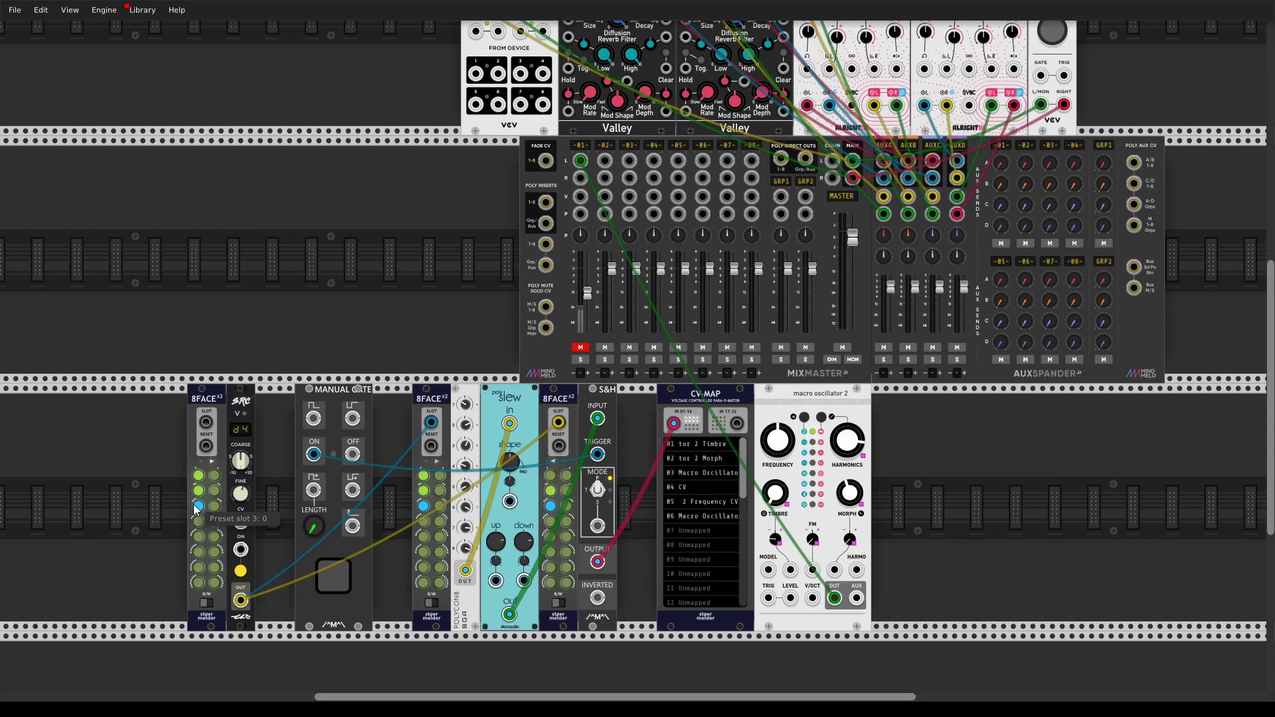
# Step: Place a Bogaudio SLEW module beside the Manual Gate and nudge it into position
pyautogui.rightClick(383, 429)
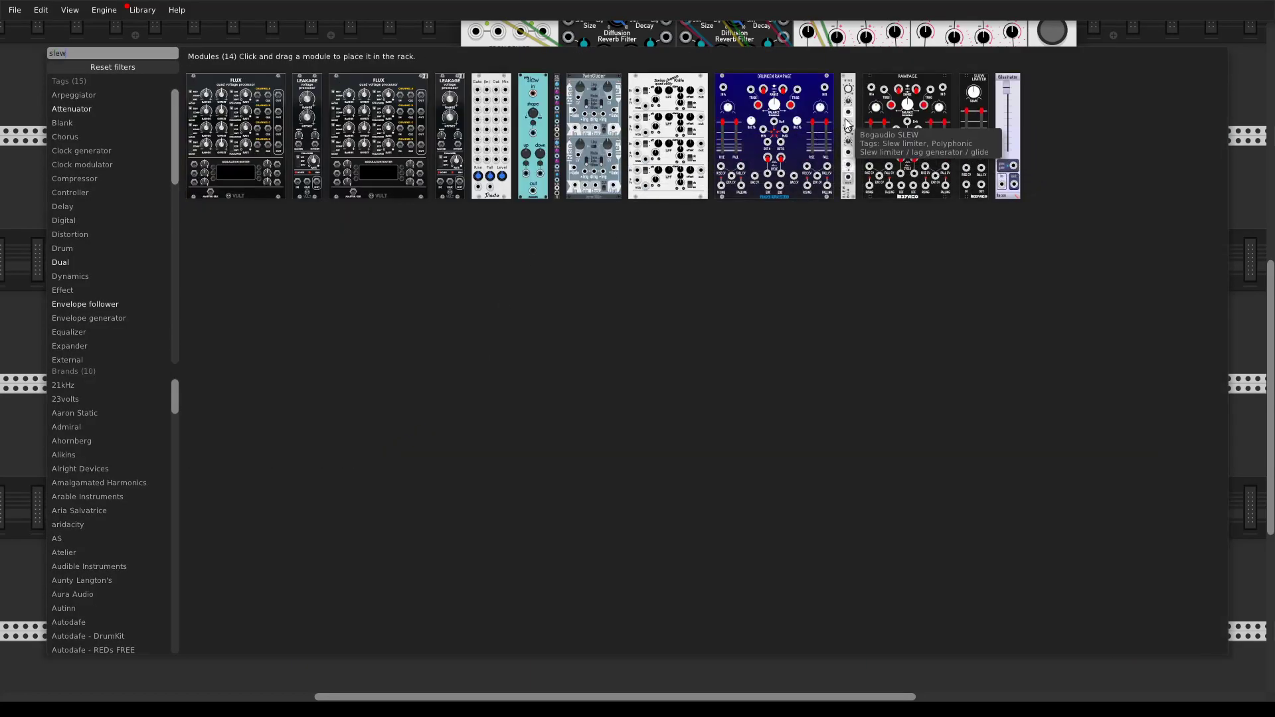
pyautogui.moveTo(848, 133); pyautogui.dragTo(337, 389)
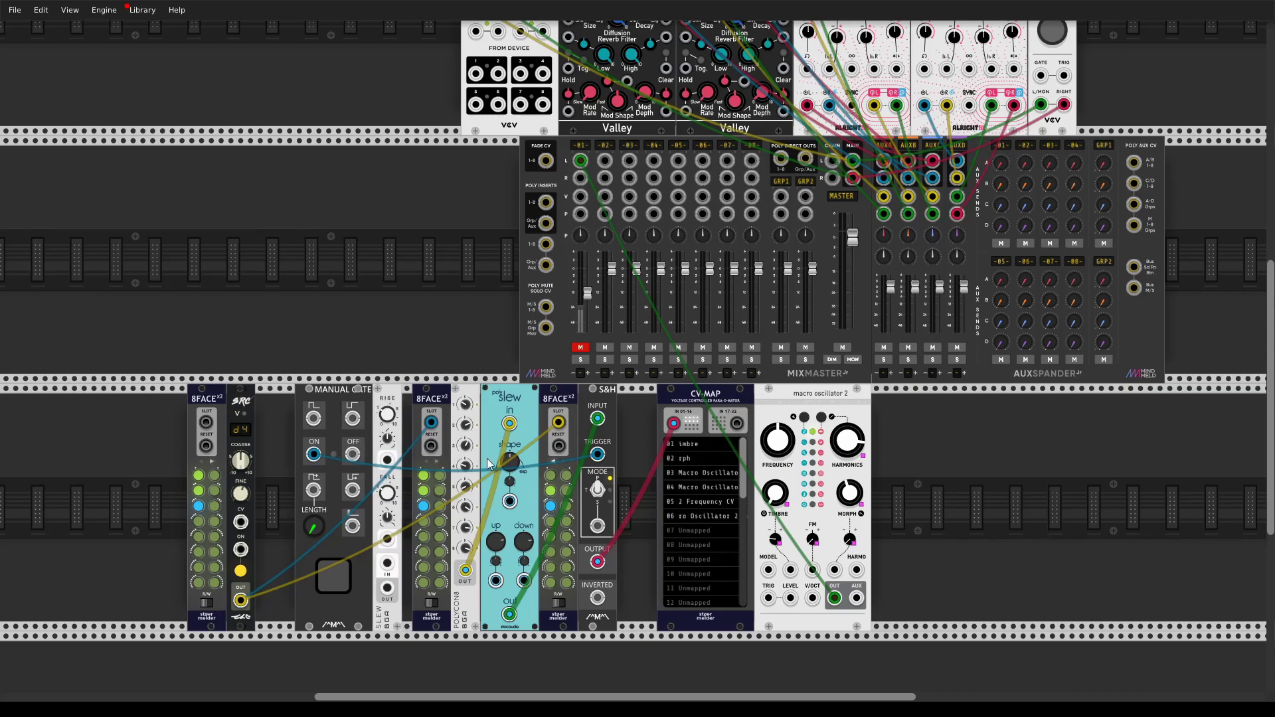
pyautogui.moveTo(494, 476); pyautogui.dragTo(597, 455)
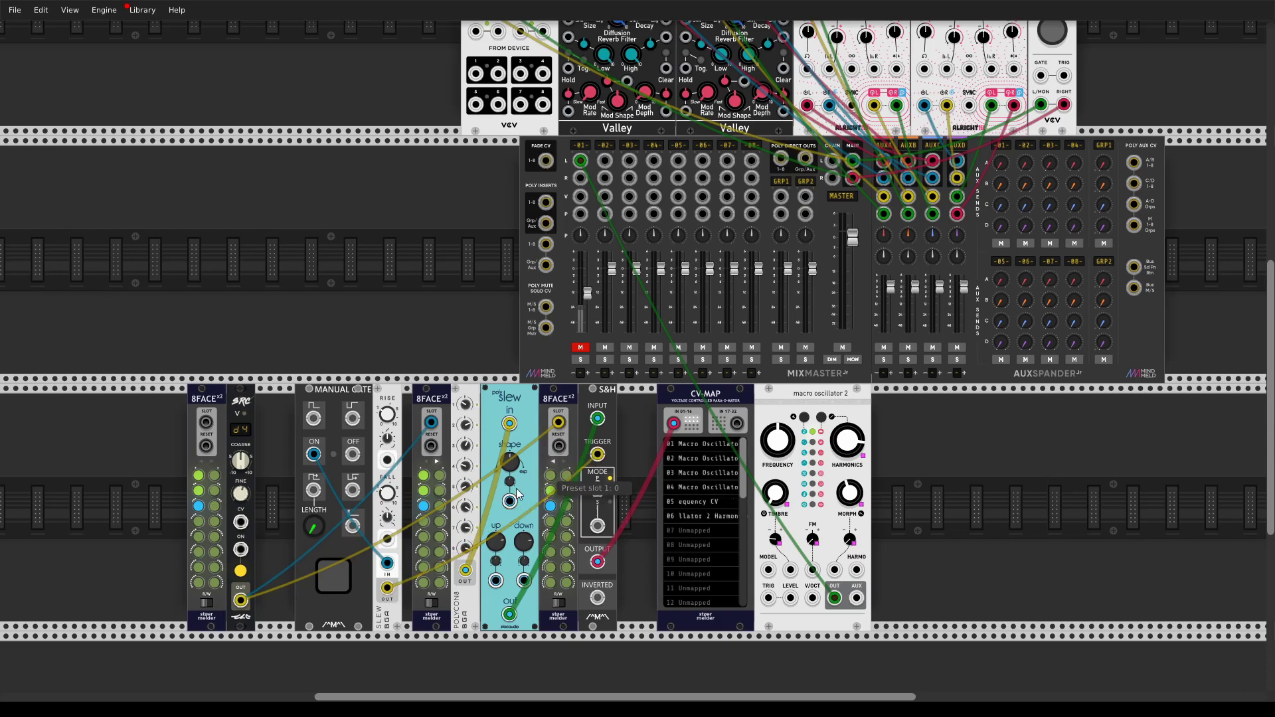
pyautogui.moveTo(396, 489); pyautogui.dragTo(407, 489)
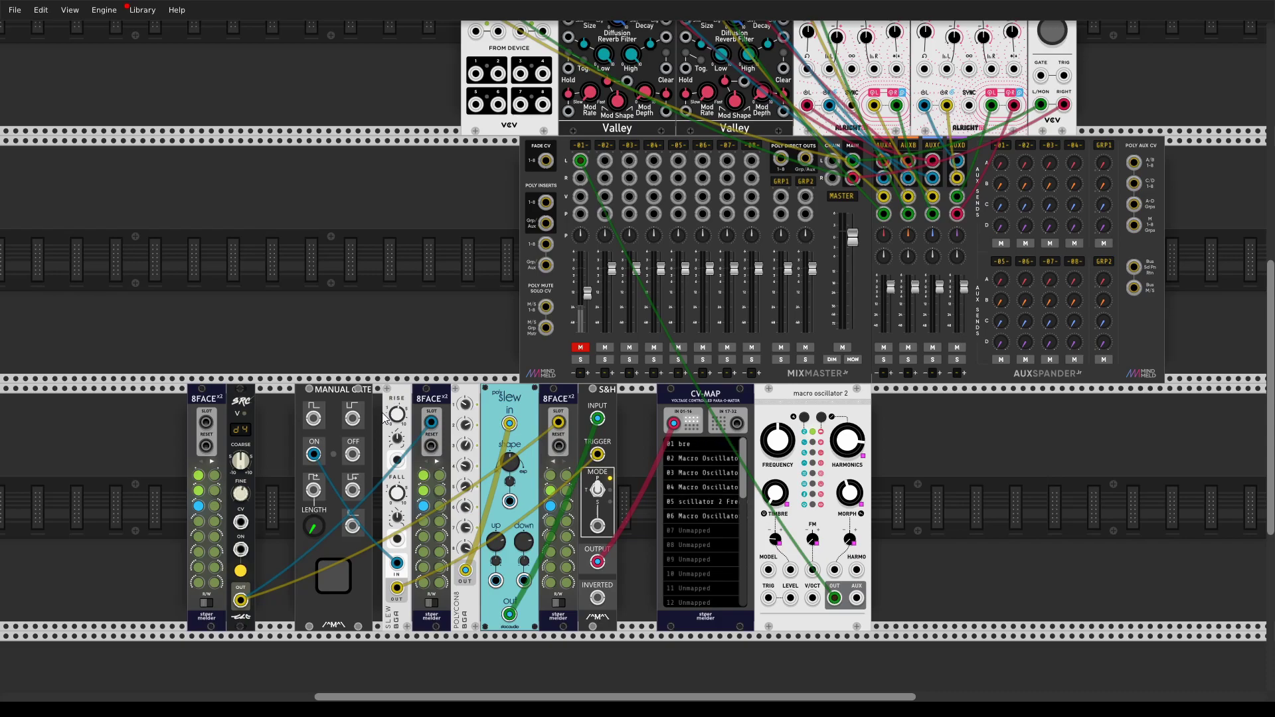
# Step: Route the S&H output into SLEW IN and Manual Gate ON into the S&H trigger, then recall slot 3
pyautogui.moveTo(396, 563); pyautogui.dragTo(338, 491)
pyautogui.moveTo(597, 454); pyautogui.dragTo(578, 478)
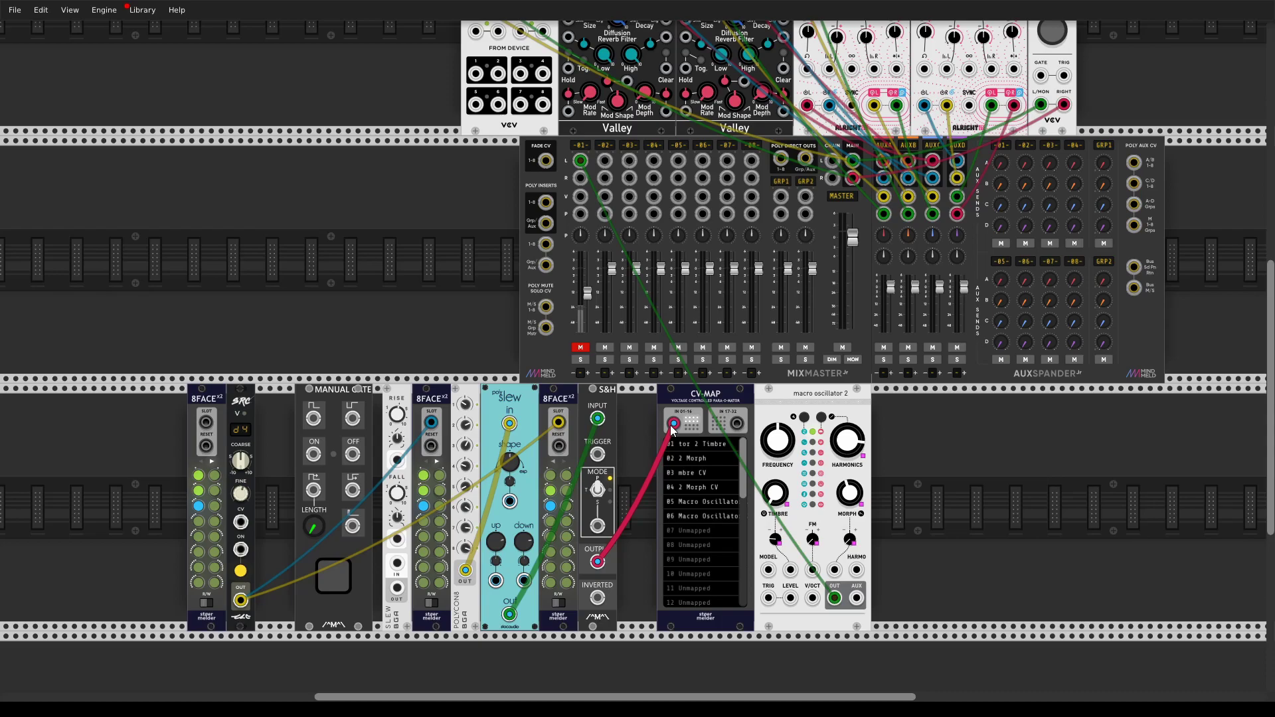
pyautogui.moveTo(673, 423)
pyautogui.mouseDown()
pyautogui.moveTo(396, 563)
pyautogui.moveTo(458, 561)
pyautogui.moveTo(673, 422)
pyautogui.mouseUp()
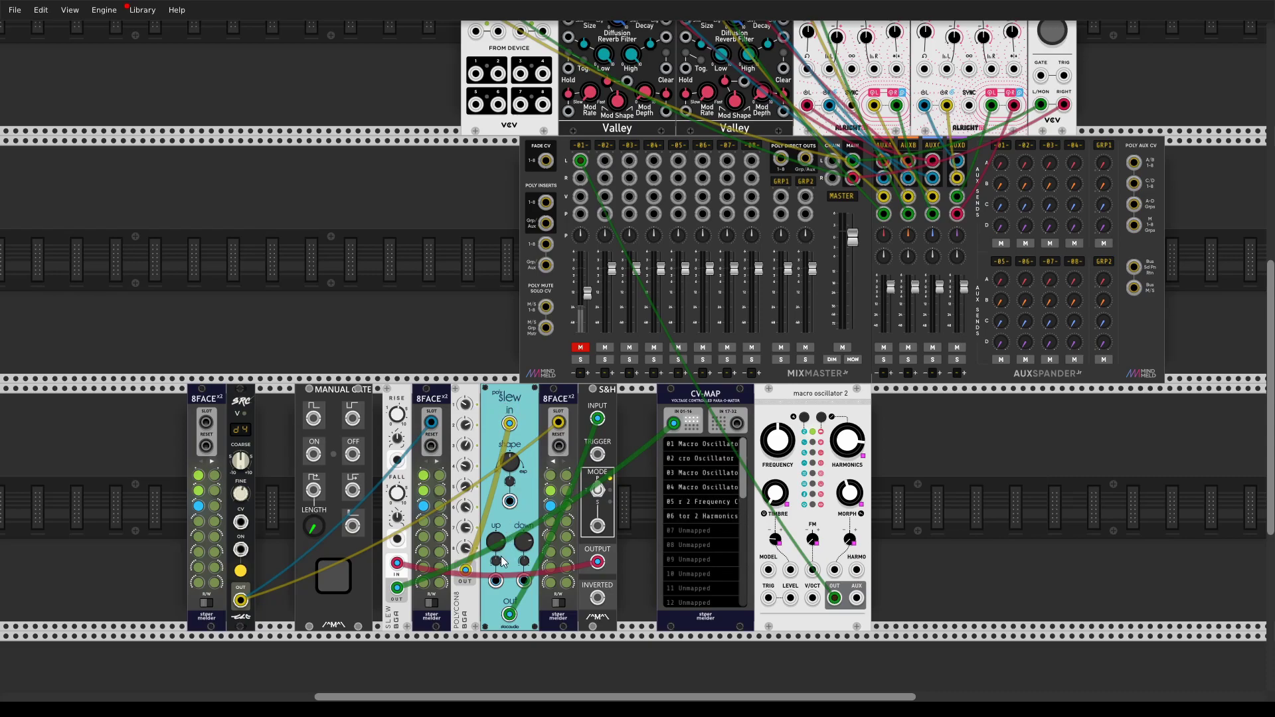
pyautogui.moveTo(529, 549)
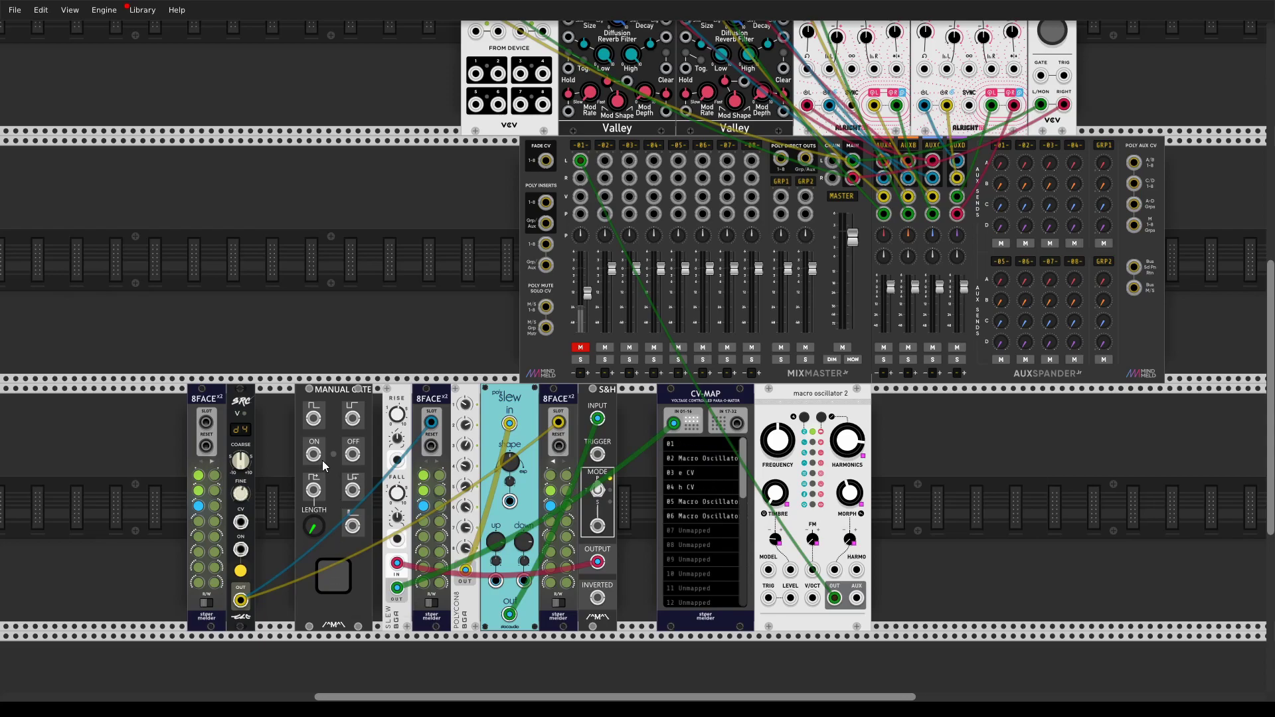
pyautogui.moveTo(314, 454); pyautogui.dragTo(598, 454)
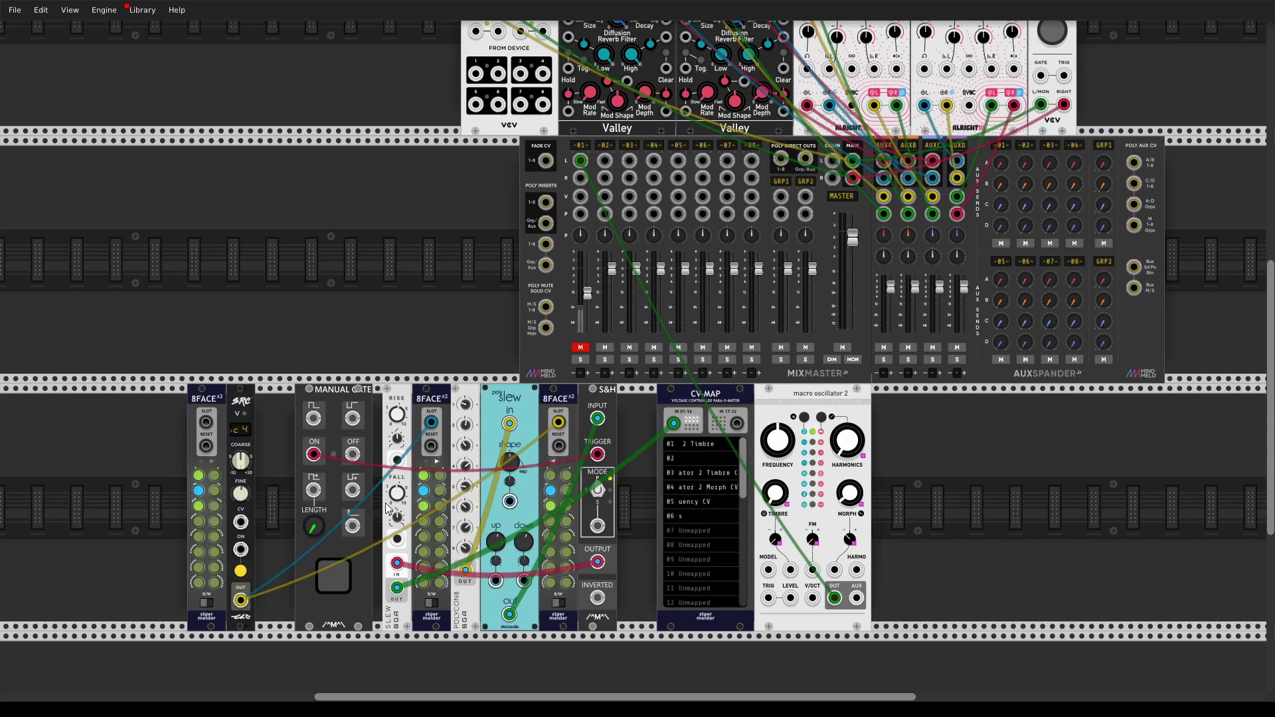
pyautogui.click(198, 506)
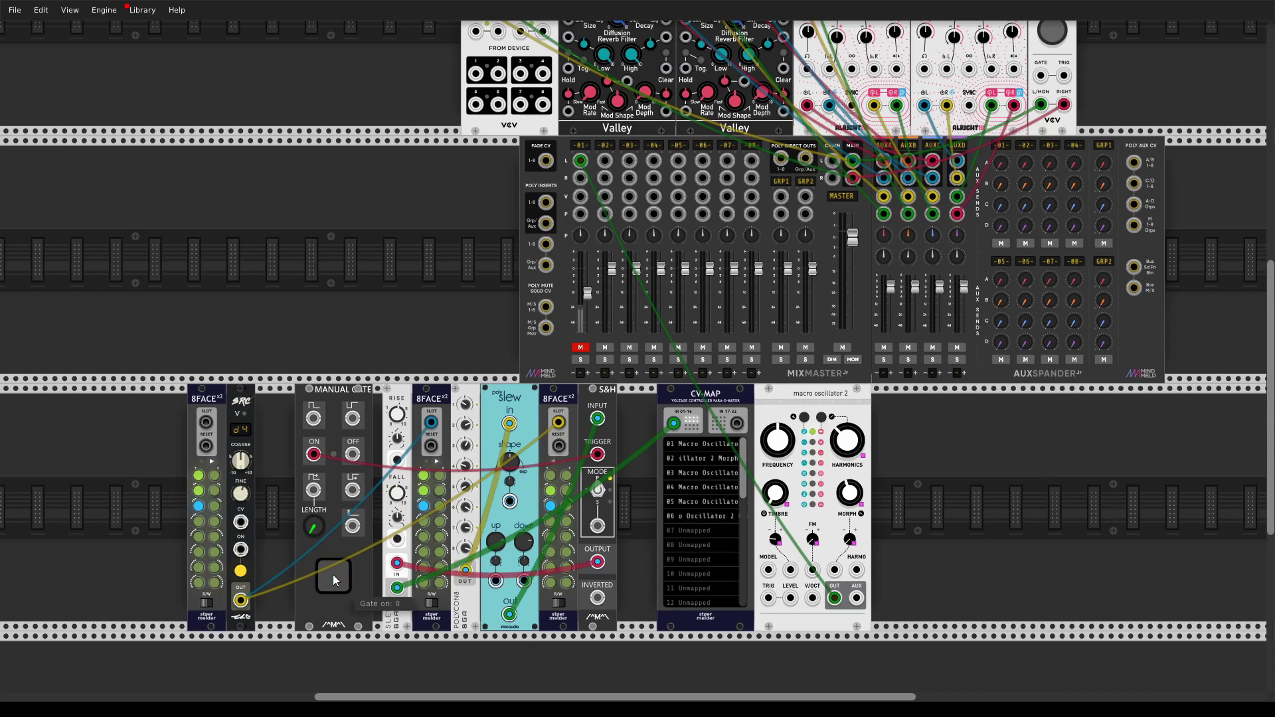
pyautogui.moveTo(864, 448)
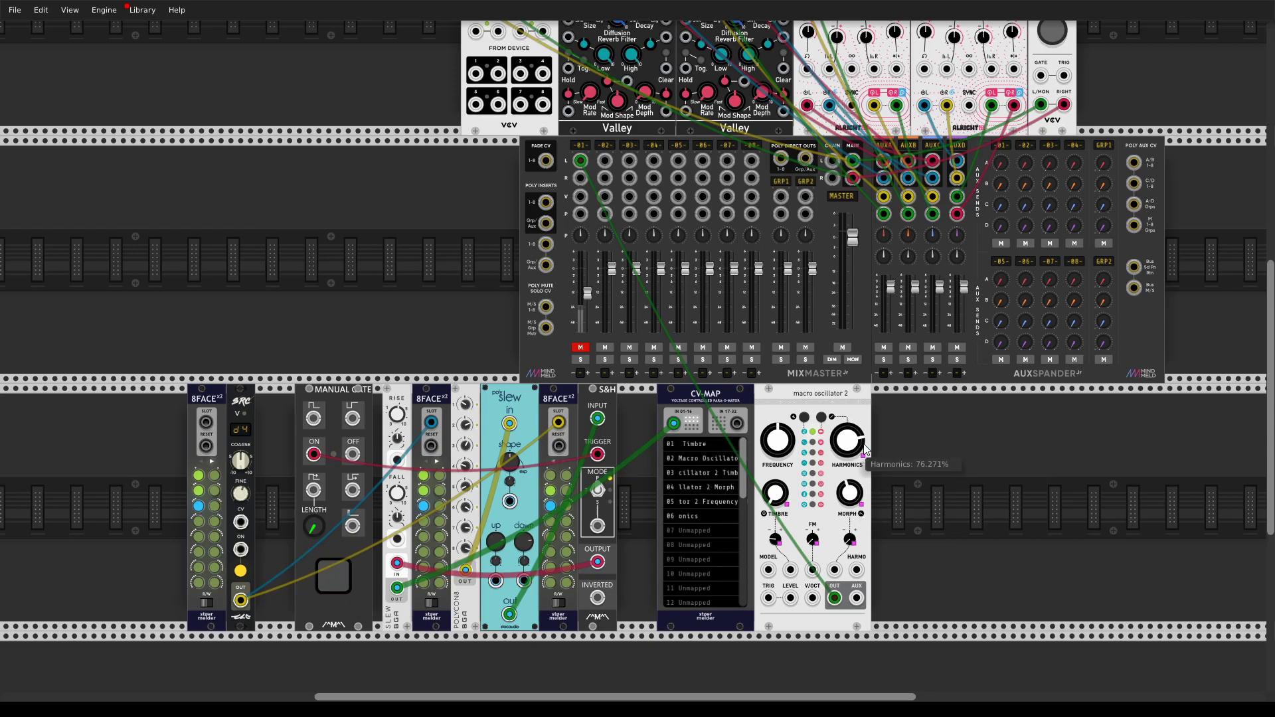
# Step: Place a stoermelder STRIP module in the lower rack row
pyautogui.rightClick(389, 392)
pyautogui.click(505, 394)
pyautogui.scroll(-5, 923, 484)
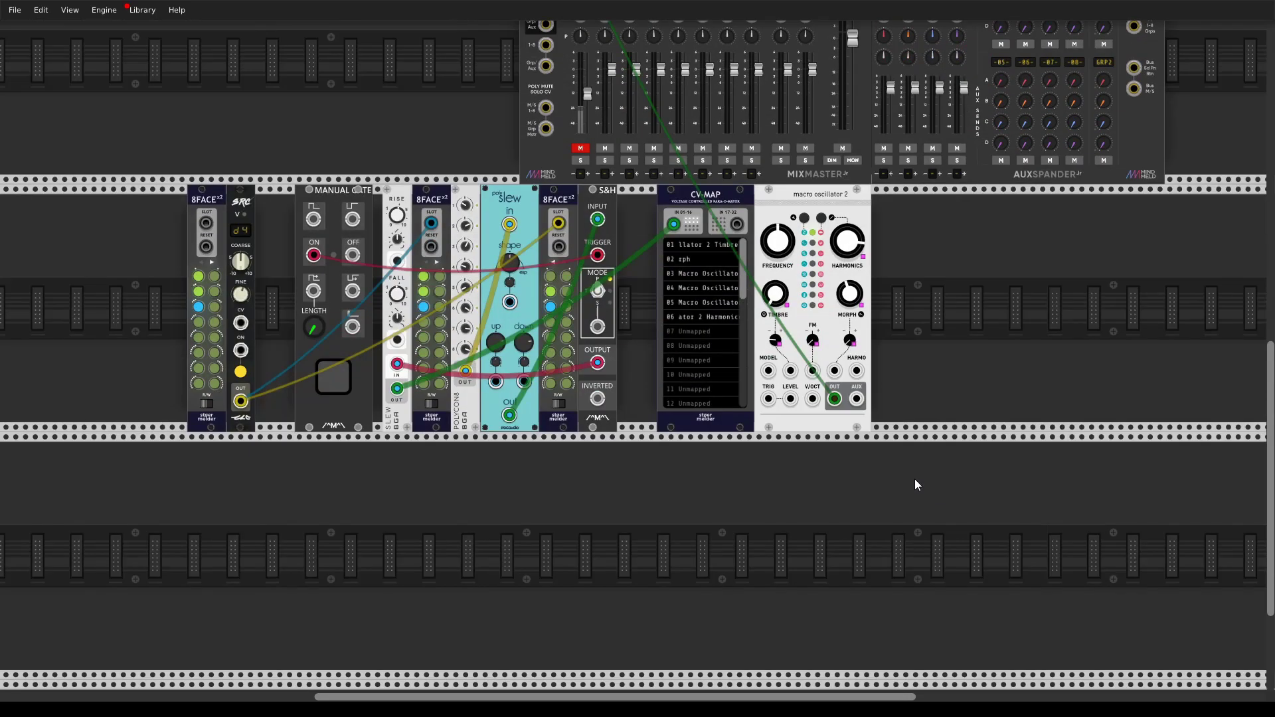
pyautogui.doubleClick(532, 575)
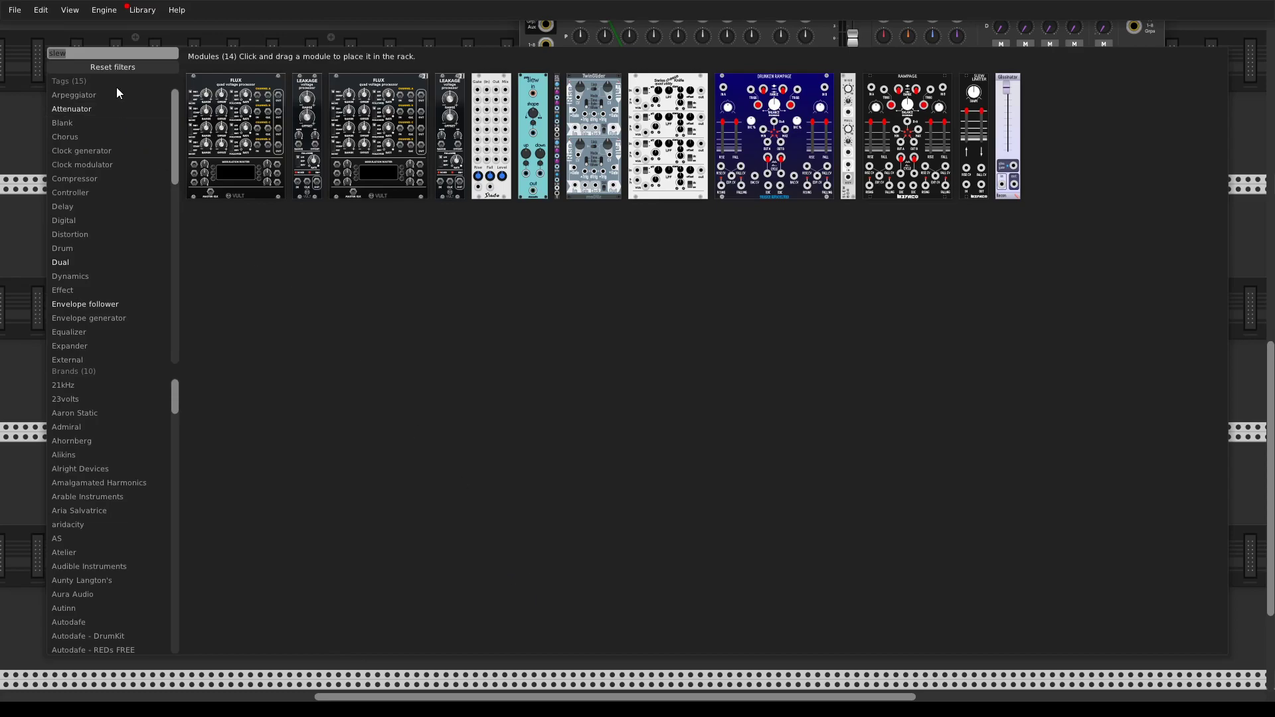
pyautogui.write('st')
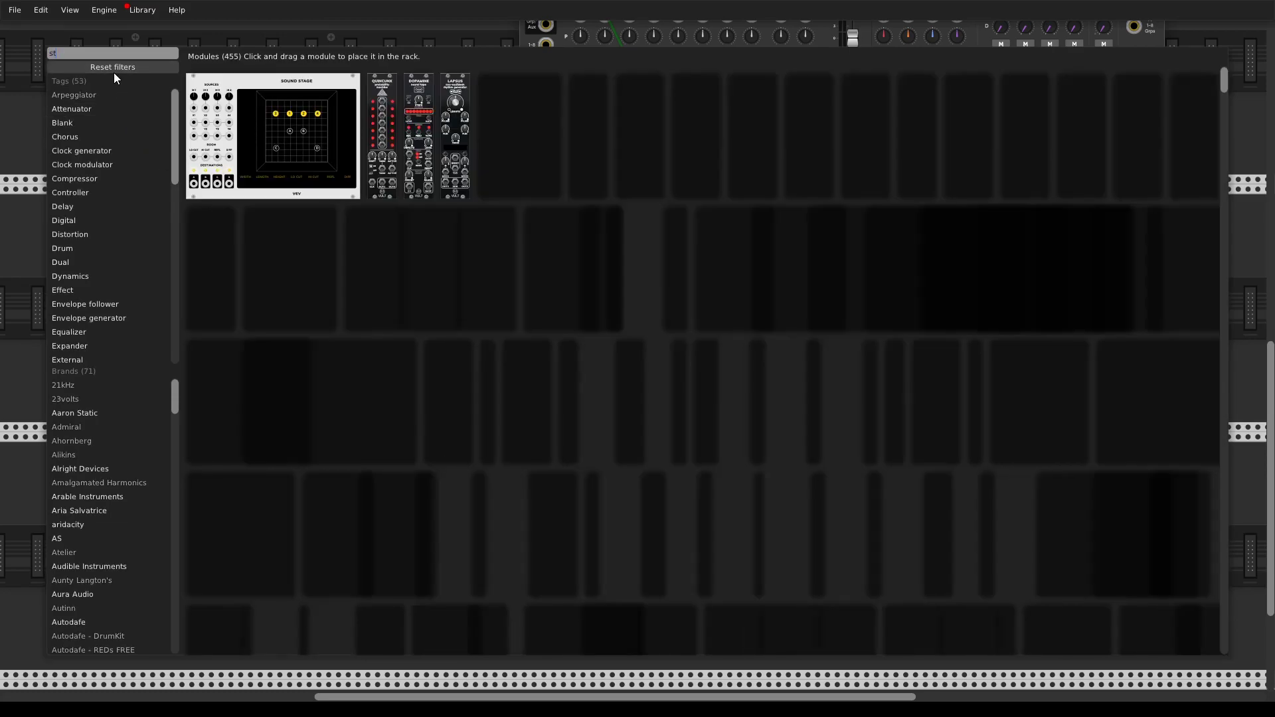
pyautogui.write('rip')
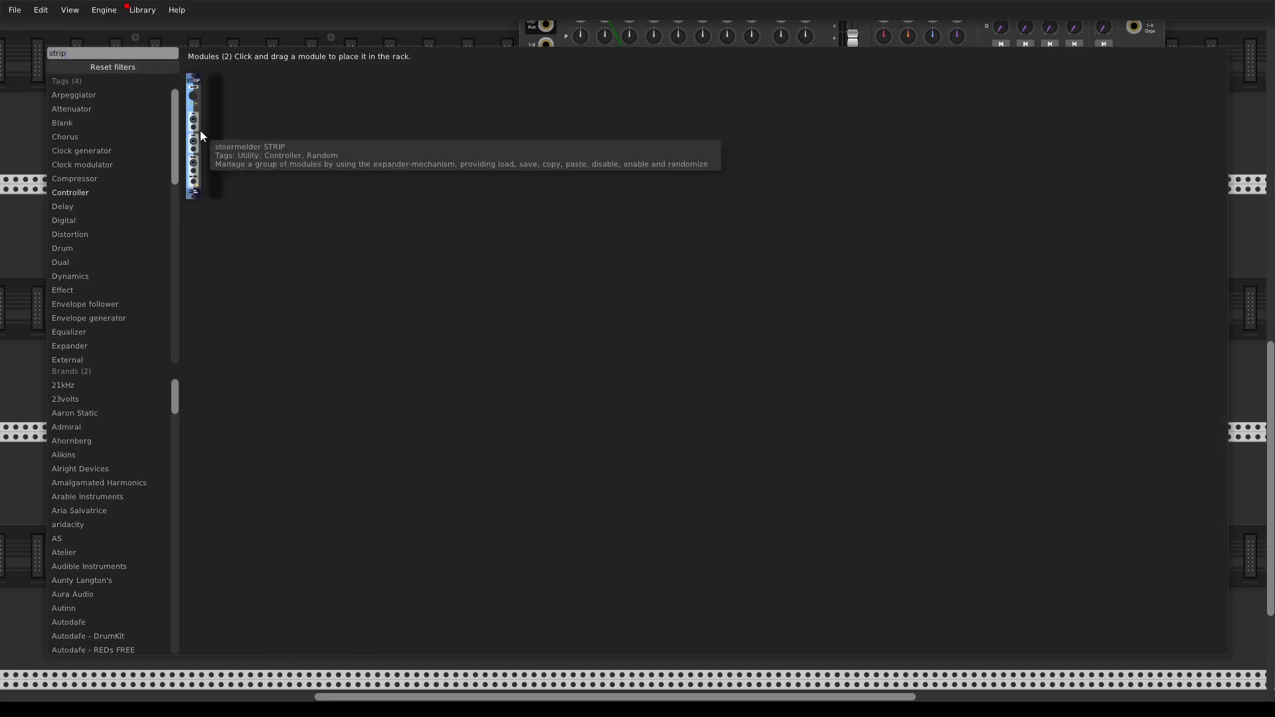
pyautogui.moveTo(201, 131); pyautogui.dragTo(894, 496)
# Step: Load the saved strip file, adding ARRANGER, VOLUME, SEND A-B and SEND C-D groups
pyautogui.rightClick(877, 449)
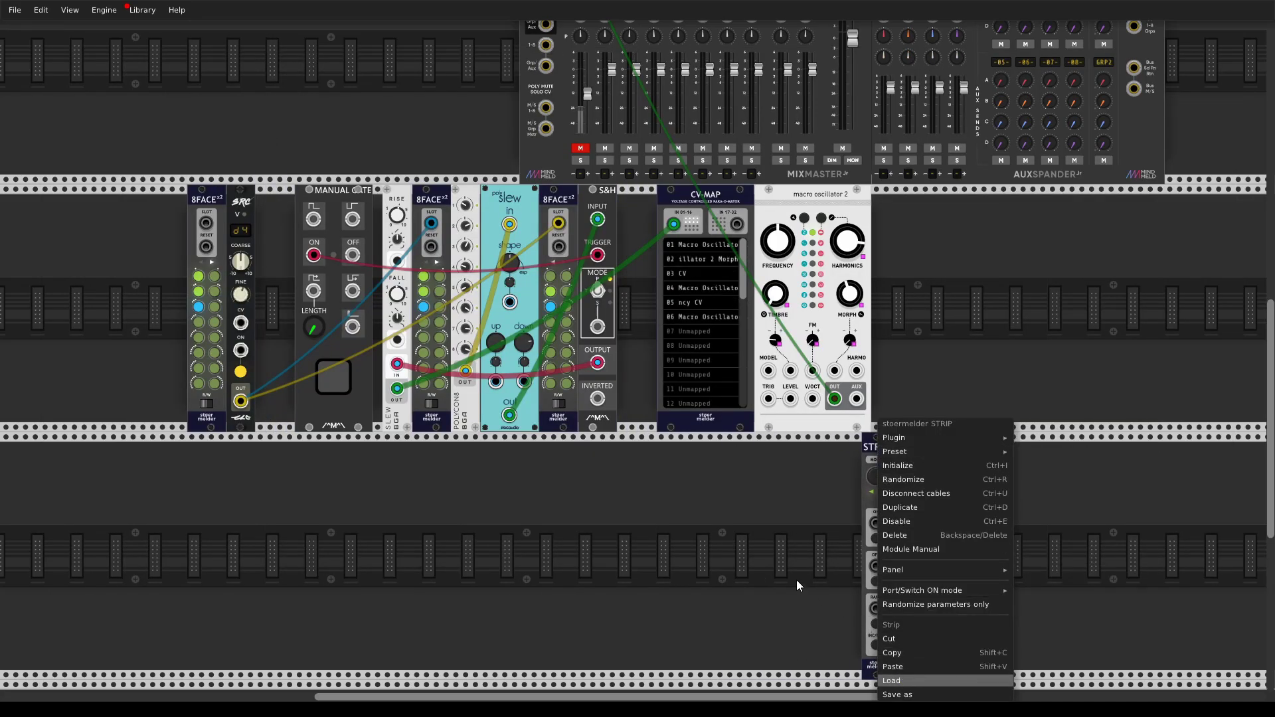
pyautogui.doubleClick(180, 137)
pyautogui.moveTo(1014, 460); pyautogui.dragTo(1081, 376)
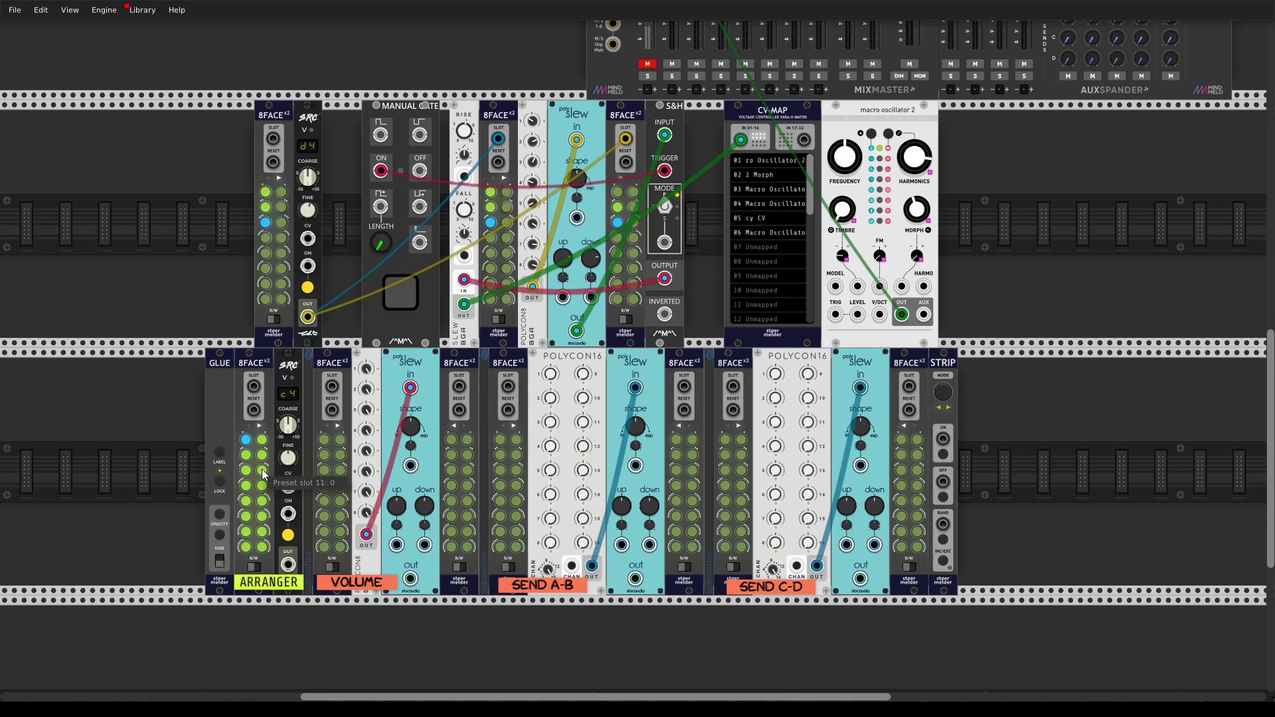
pyautogui.rightClick(138, 397)
# Step: Enable strip mode on the R module and lift the ARRANGER group up one rack row
pyautogui.write('ro')
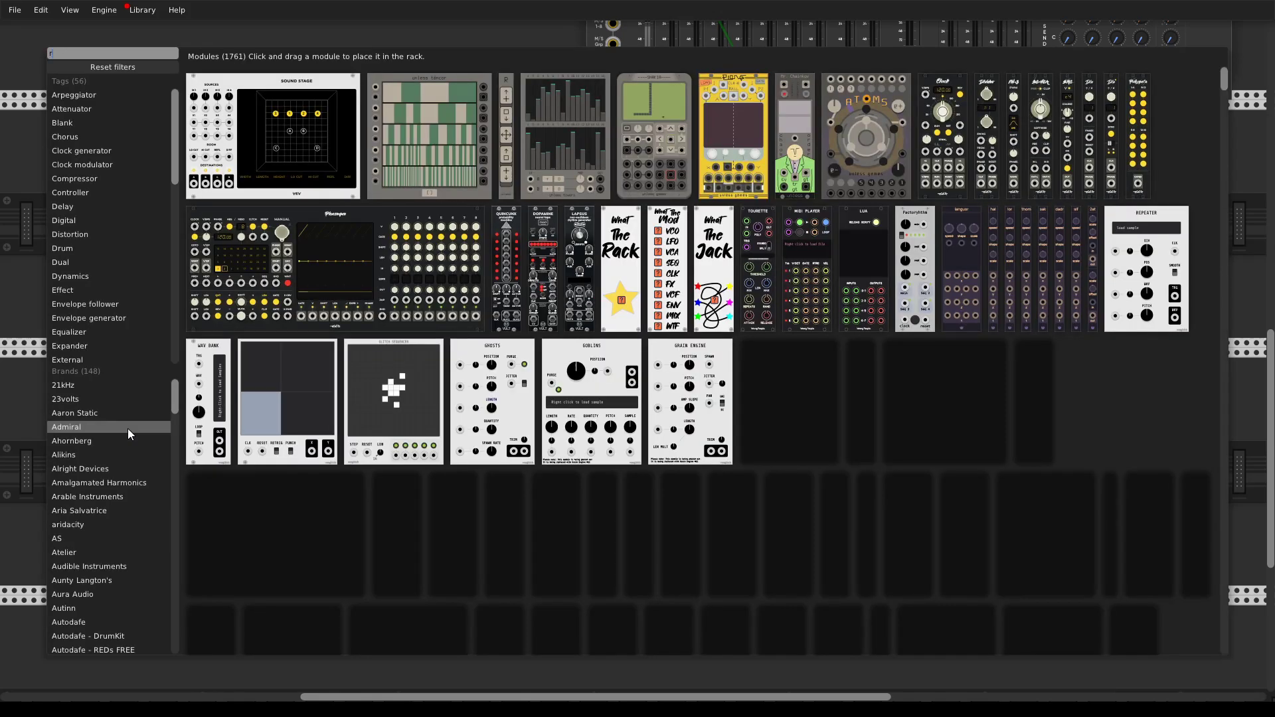
pyautogui.press('Escape')
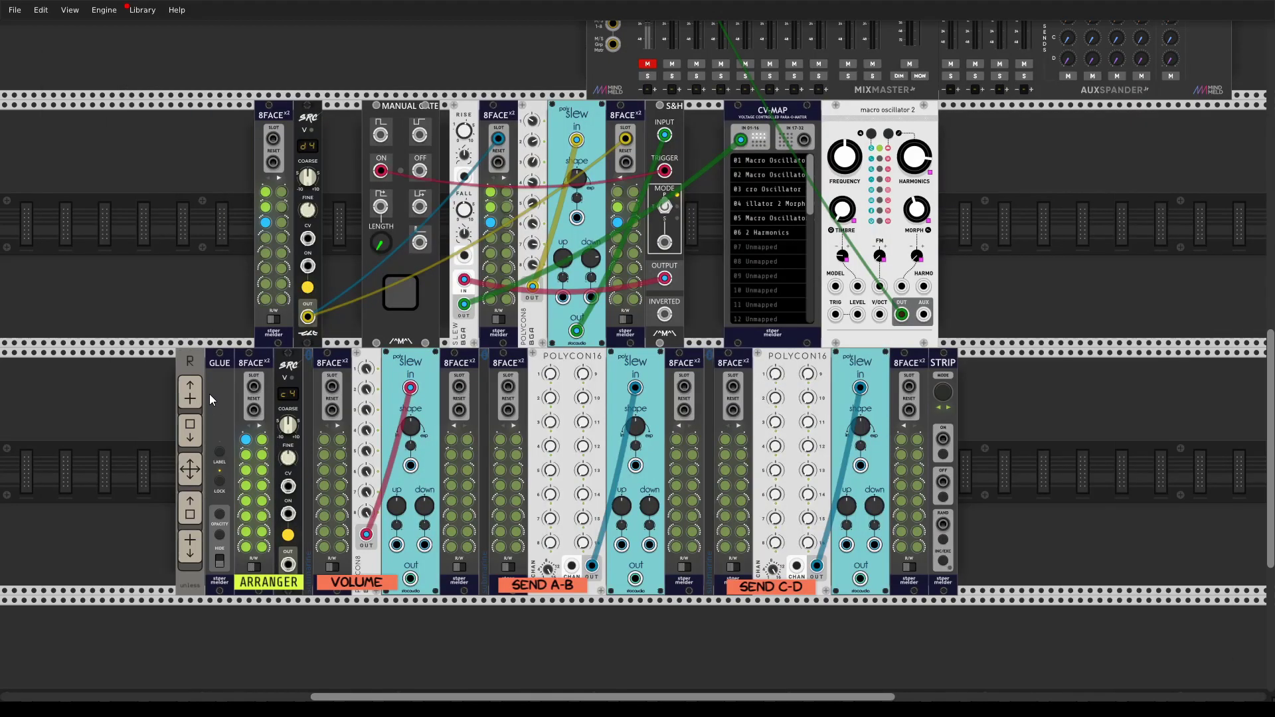
pyautogui.rightClick(200, 370)
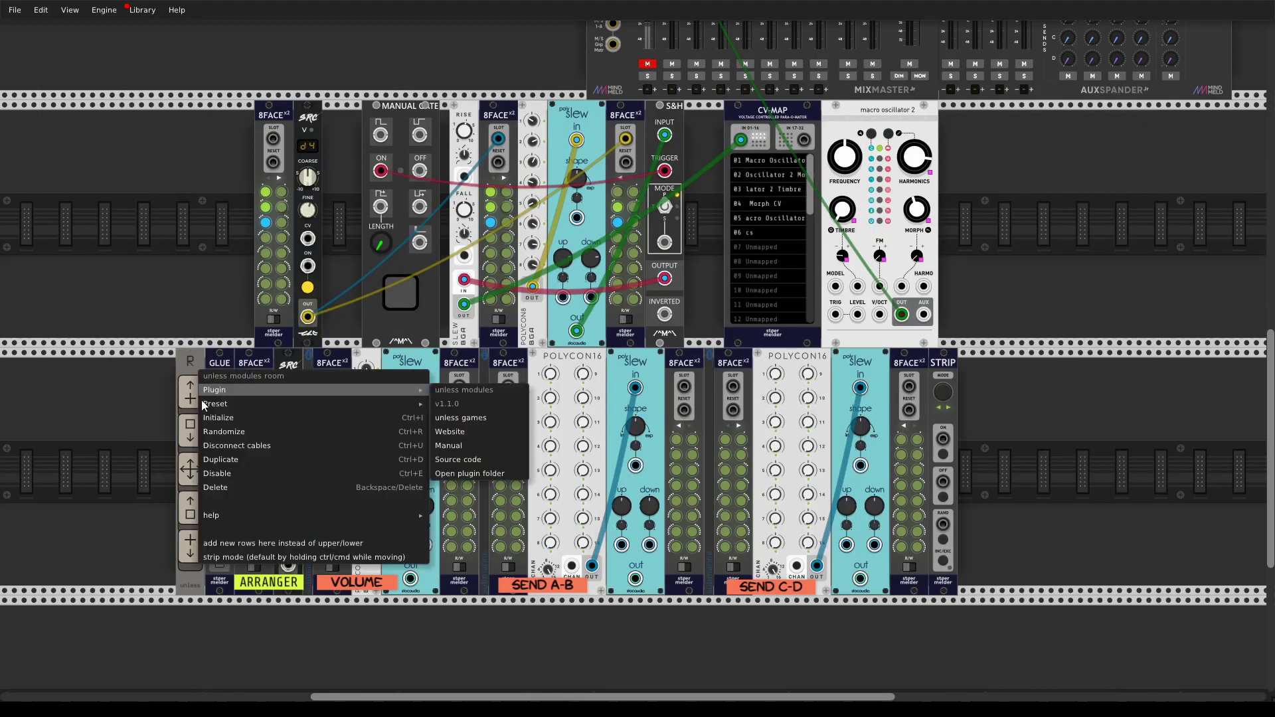
pyautogui.click(237, 556)
pyautogui.moveTo(305, 360); pyautogui.dragTo(257, 365)
pyautogui.scroll(2, 269, 393)
pyautogui.hscroll(-4, 269, 393)
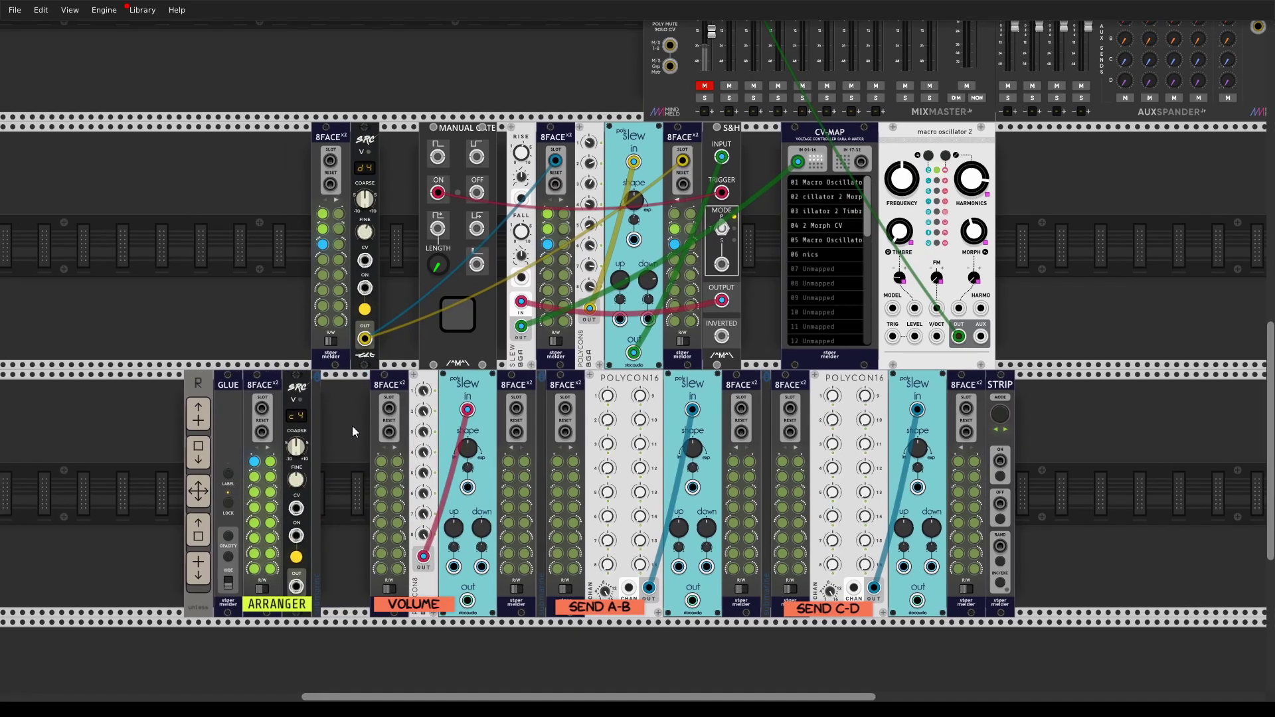
pyautogui.moveTo(404, 405); pyautogui.dragTo(297, 416)
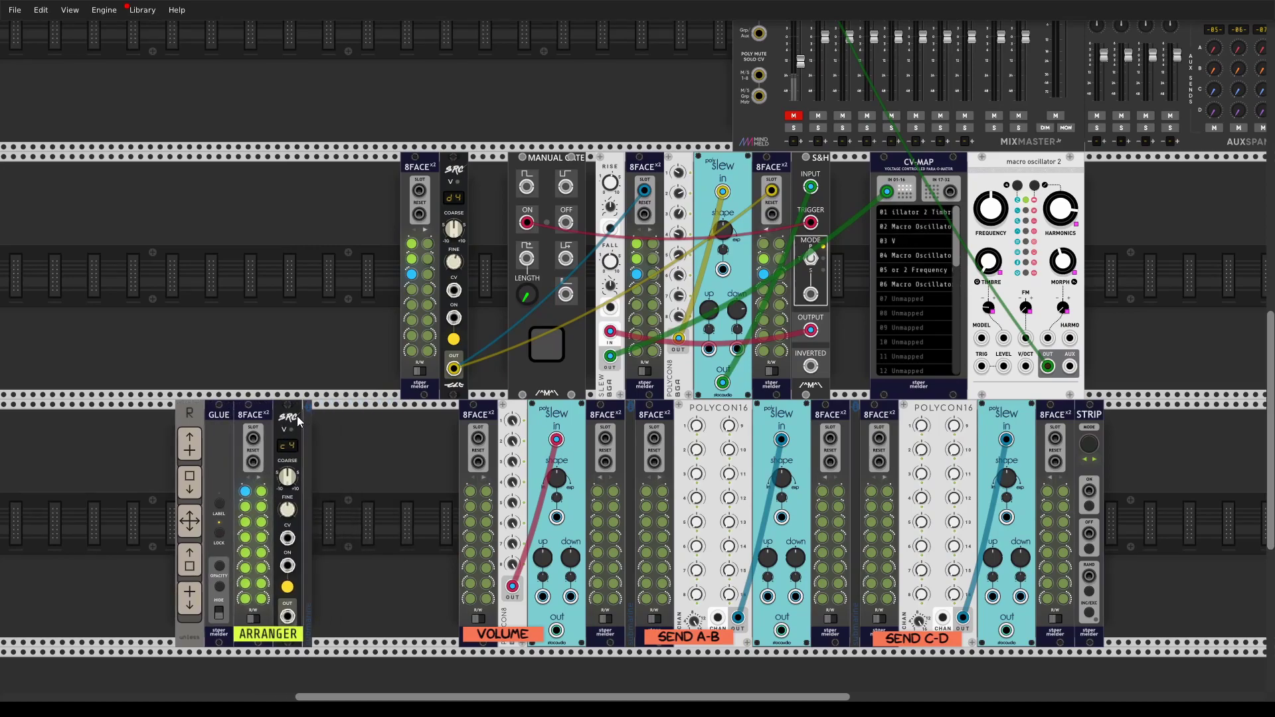
pyautogui.moveTo(197, 513); pyautogui.dragTo(209, 90)
# Step: Move the VOLUME group up into the mixer row beside the ARRANGER
pyautogui.scroll(4, 240, 273)
pyautogui.hscroll(1, 240, 273)
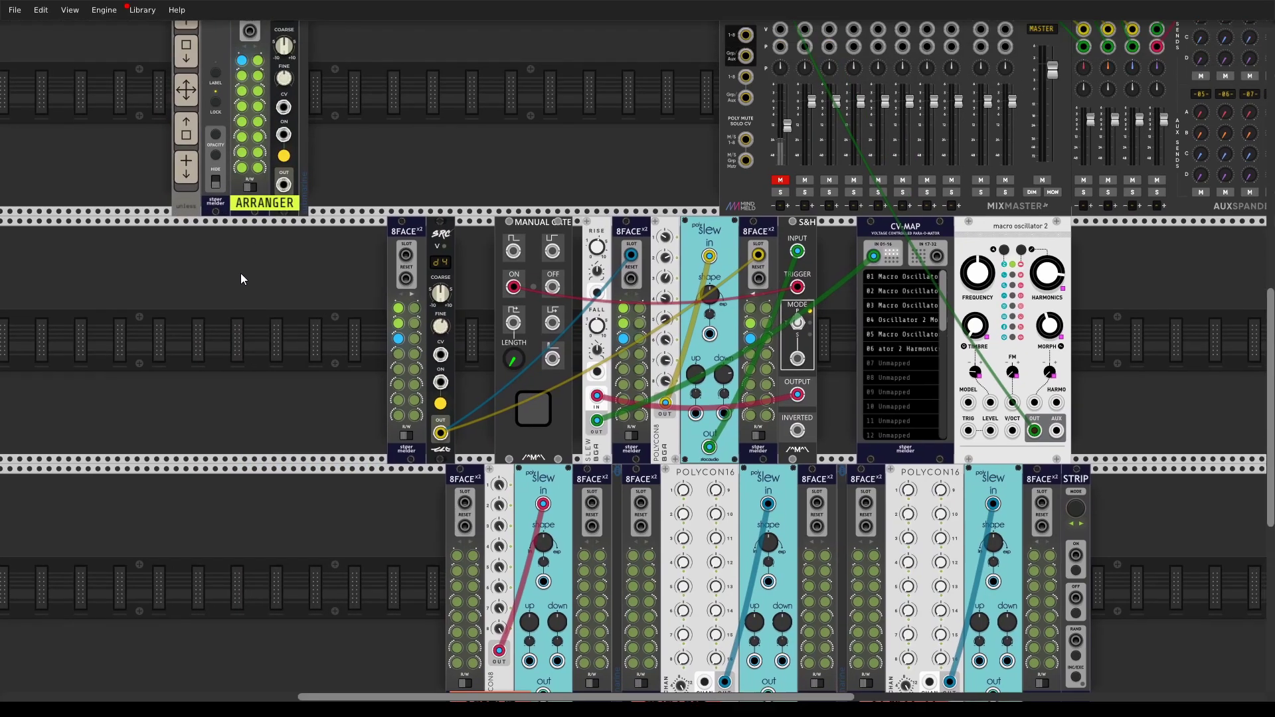
pyautogui.scroll(-4, 247, 351)
pyautogui.hscroll(1, 247, 352)
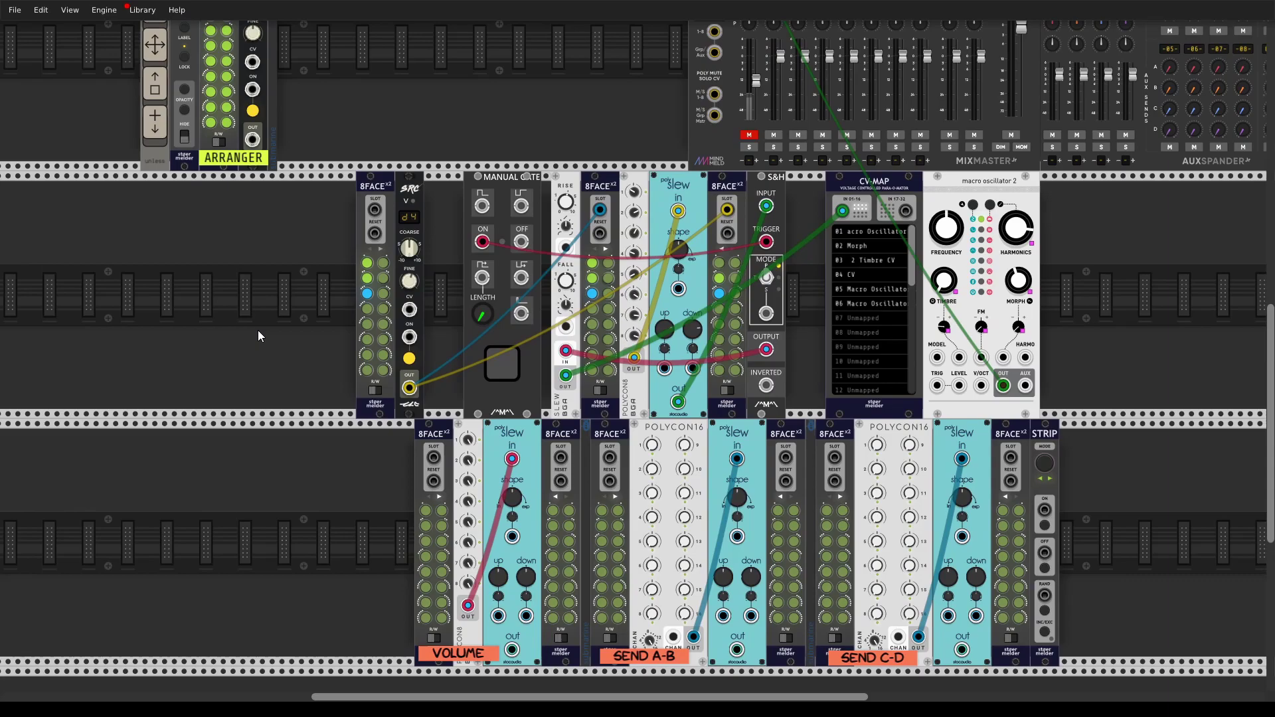
pyautogui.moveTo(151, 147); pyautogui.dragTo(340, 603)
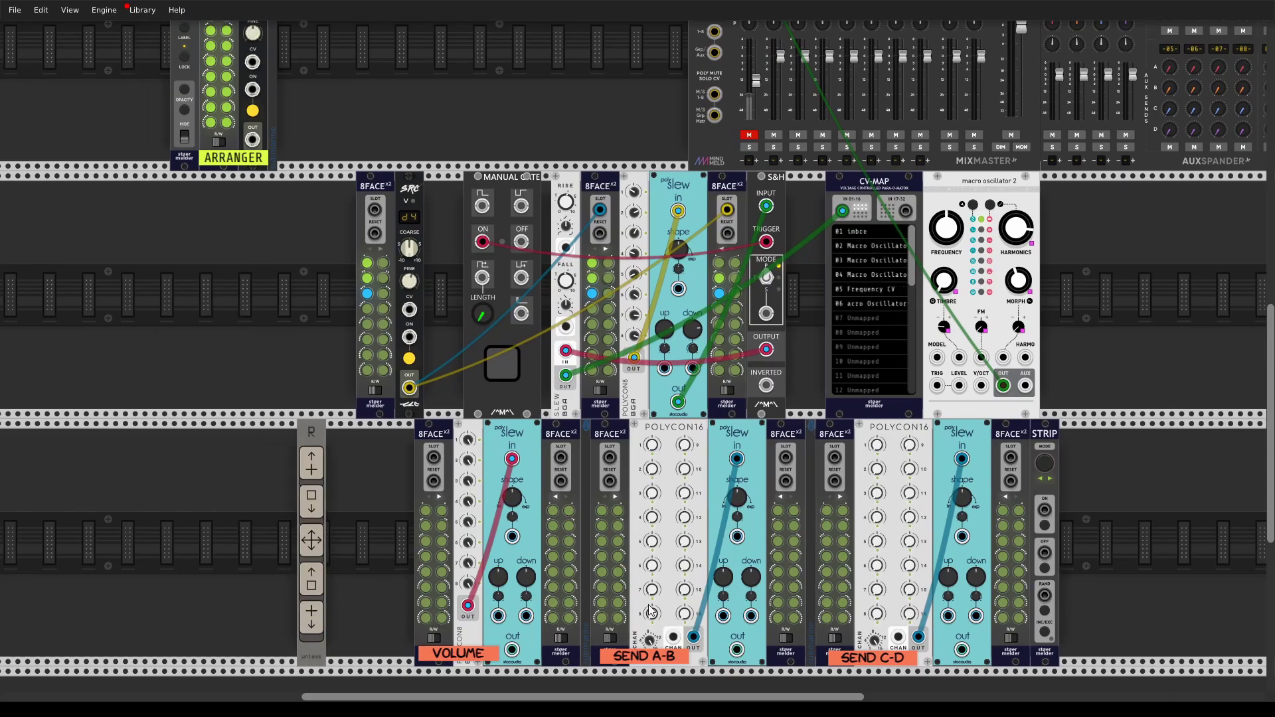
pyautogui.moveTo(586, 433); pyautogui.dragTo(485, 449)
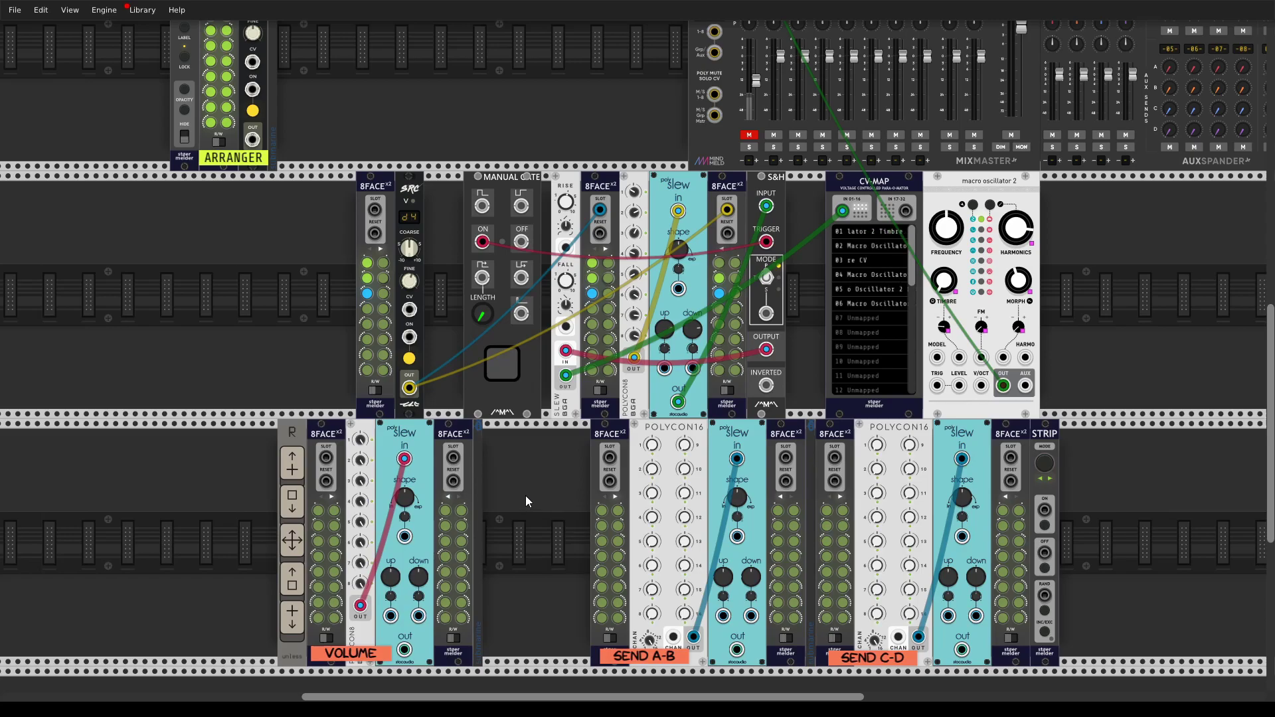
pyautogui.scroll(4, 516, 492)
pyautogui.hscroll(-2, 516, 491)
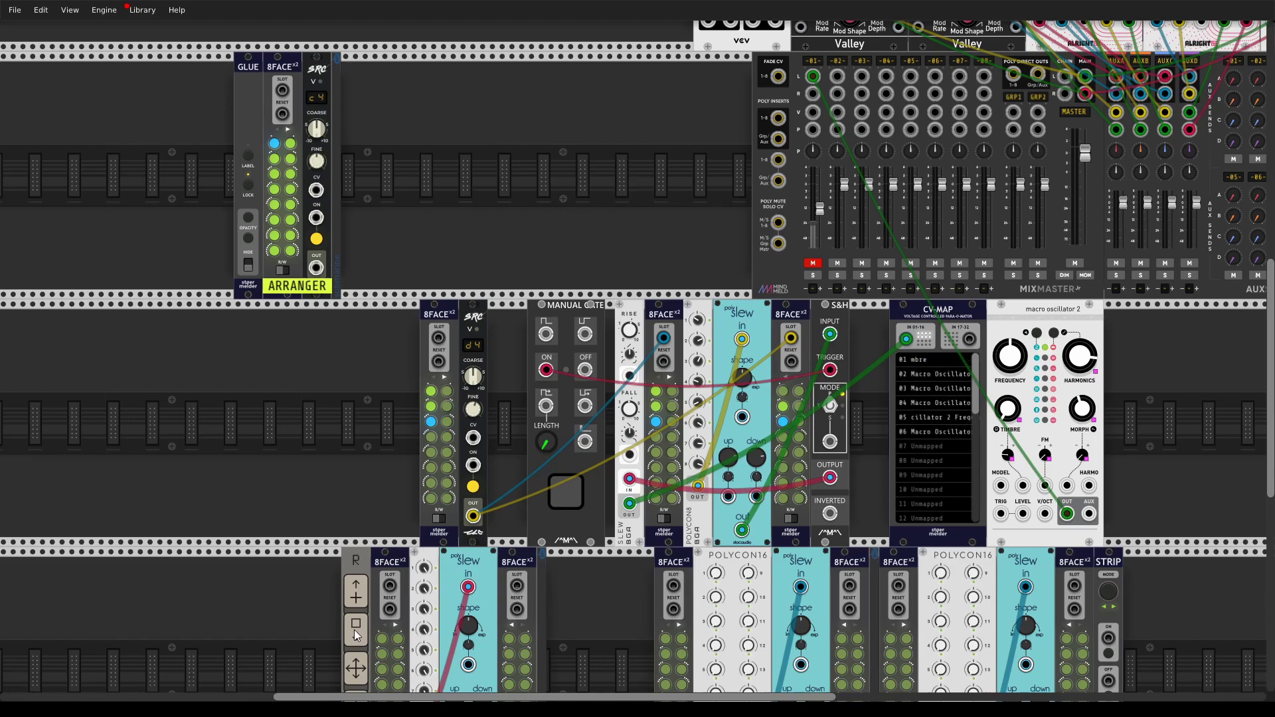
pyautogui.moveTo(354, 528); pyautogui.dragTo(442, 3)
pyautogui.scroll(3, 461, 148)
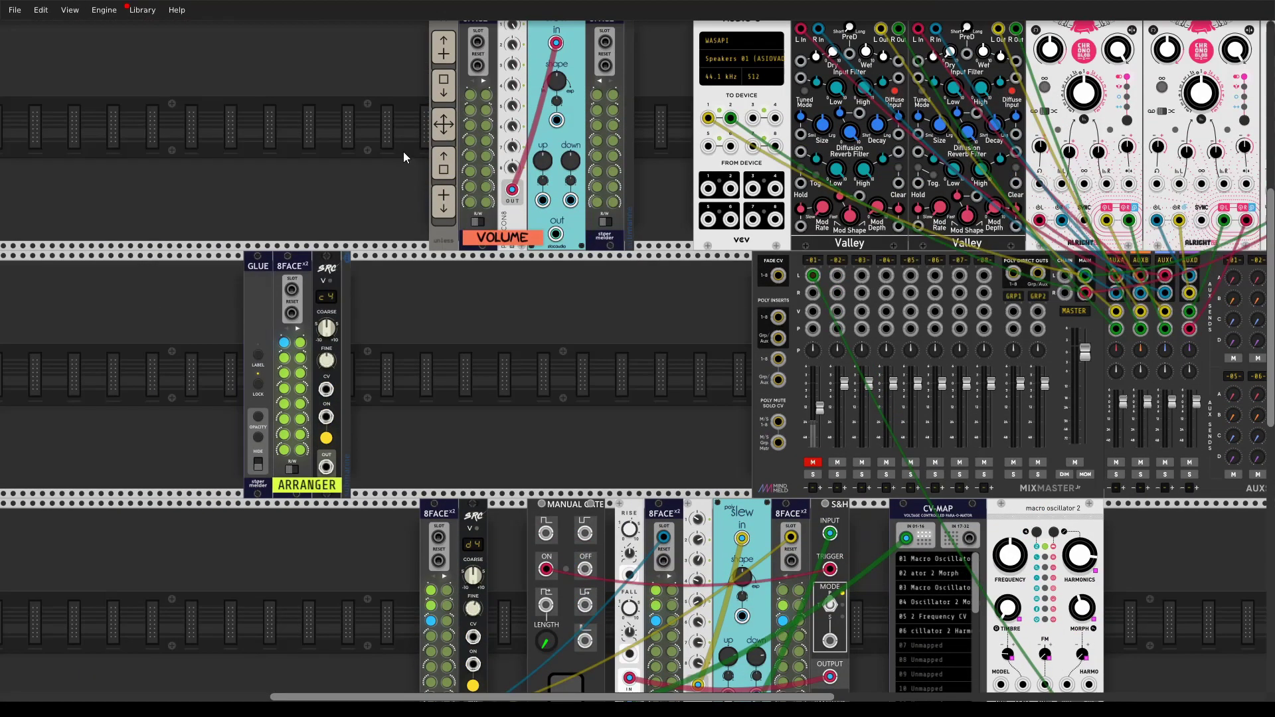
pyautogui.moveTo(445, 136); pyautogui.dragTo(513, 373)
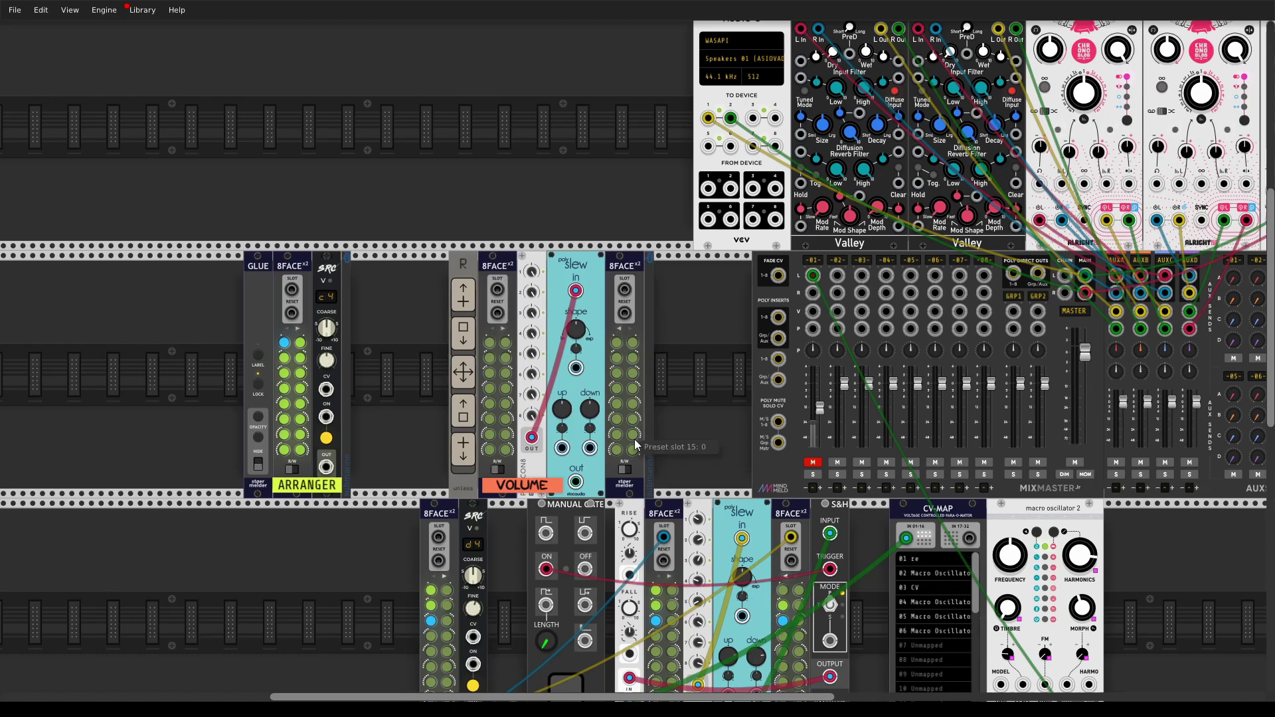
# Step: Cable the VOLUME Slew out jack into MixMaster channel 01's volume CV input
pyautogui.moveTo(577, 482); pyautogui.dragTo(816, 312)
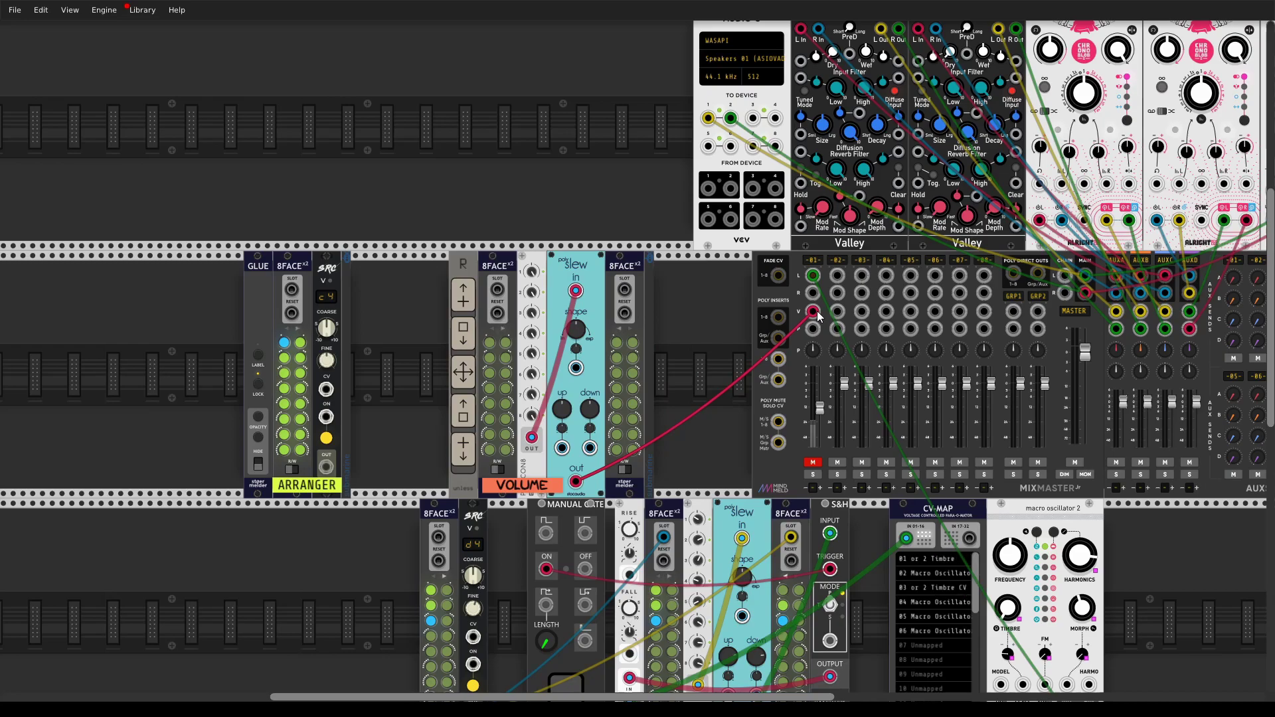
pyautogui.hscroll(3, 668, 364)
pyautogui.scroll(1, 668, 364)
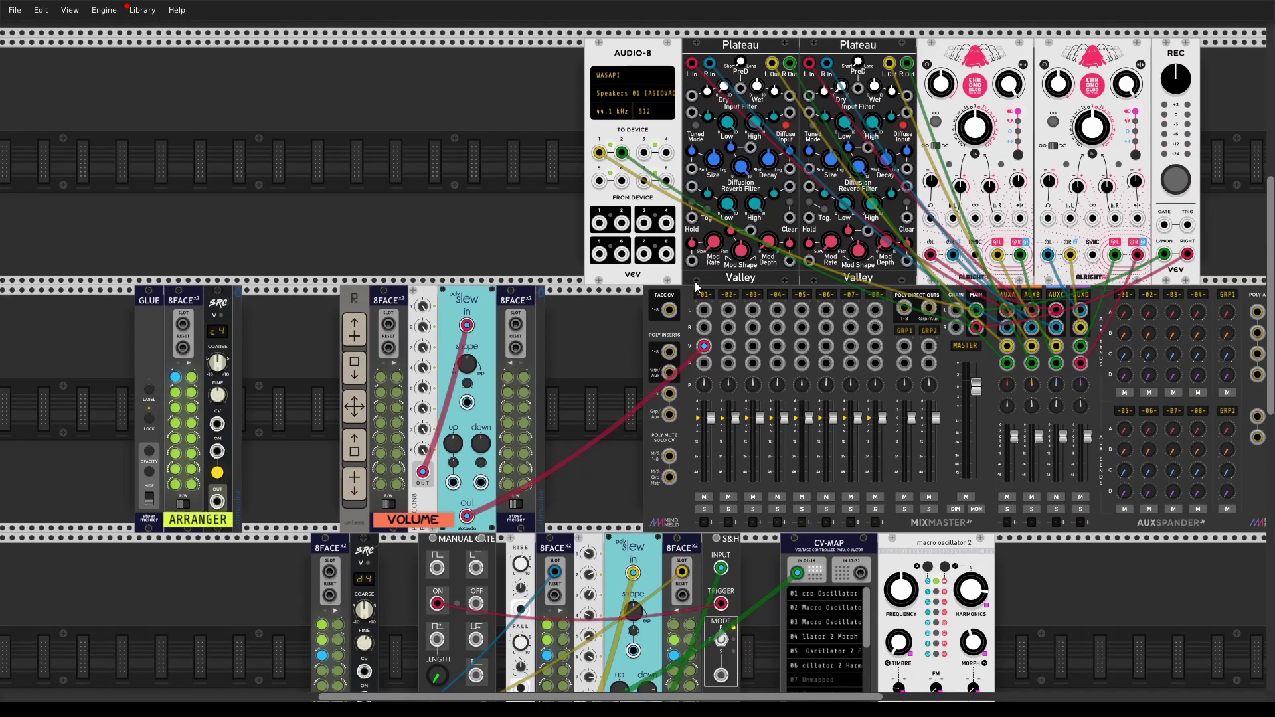
# Step: Inspect the MixMaster track 01 settings menu
pyautogui.click(705, 302)
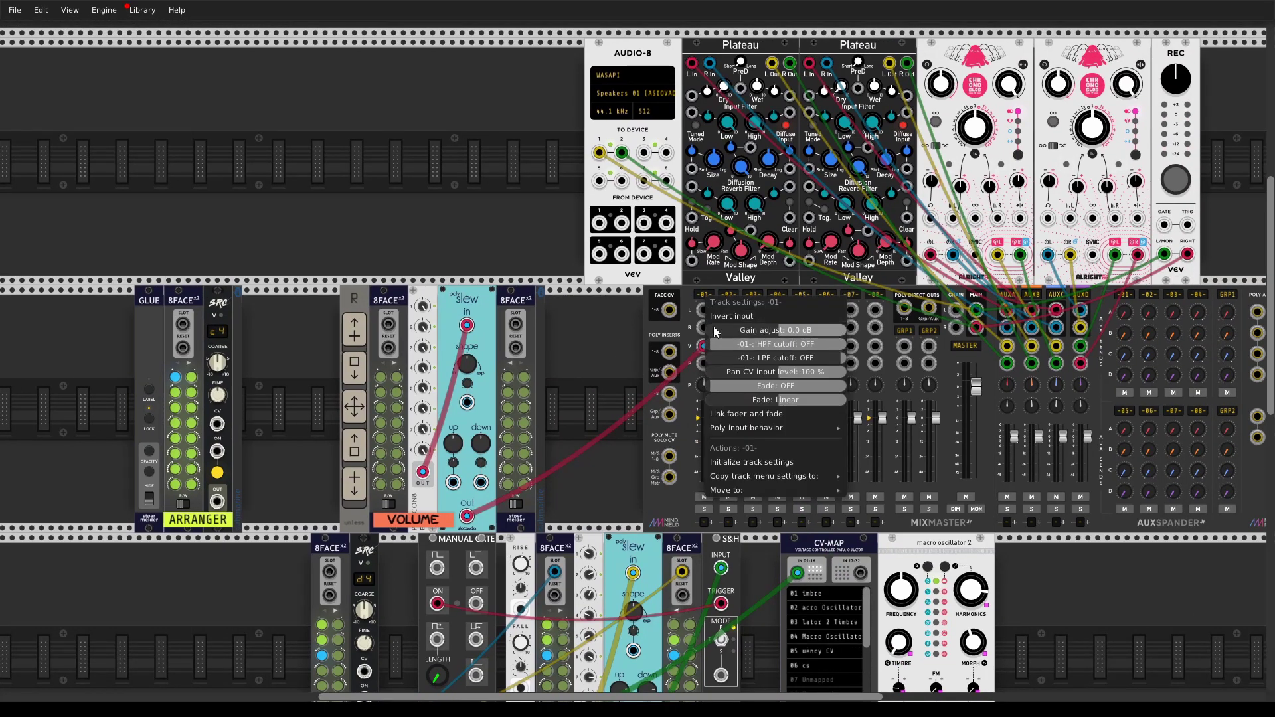
pyautogui.click(728, 295)
pyautogui.click(729, 295)
pyautogui.click(739, 309)
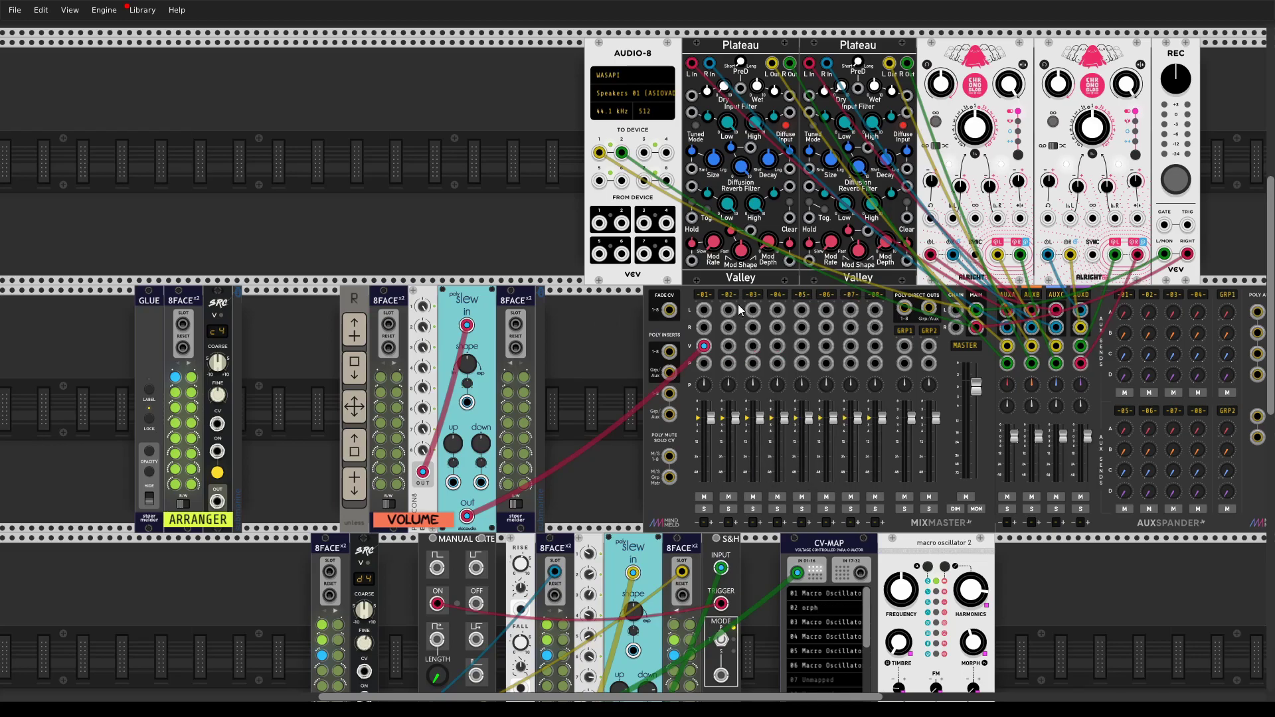
pyautogui.click(751, 296)
# Step: Switch the VOLUME 8FACE to write mode and store CON8 level settings in slots 1–4
pyautogui.click(584, 321)
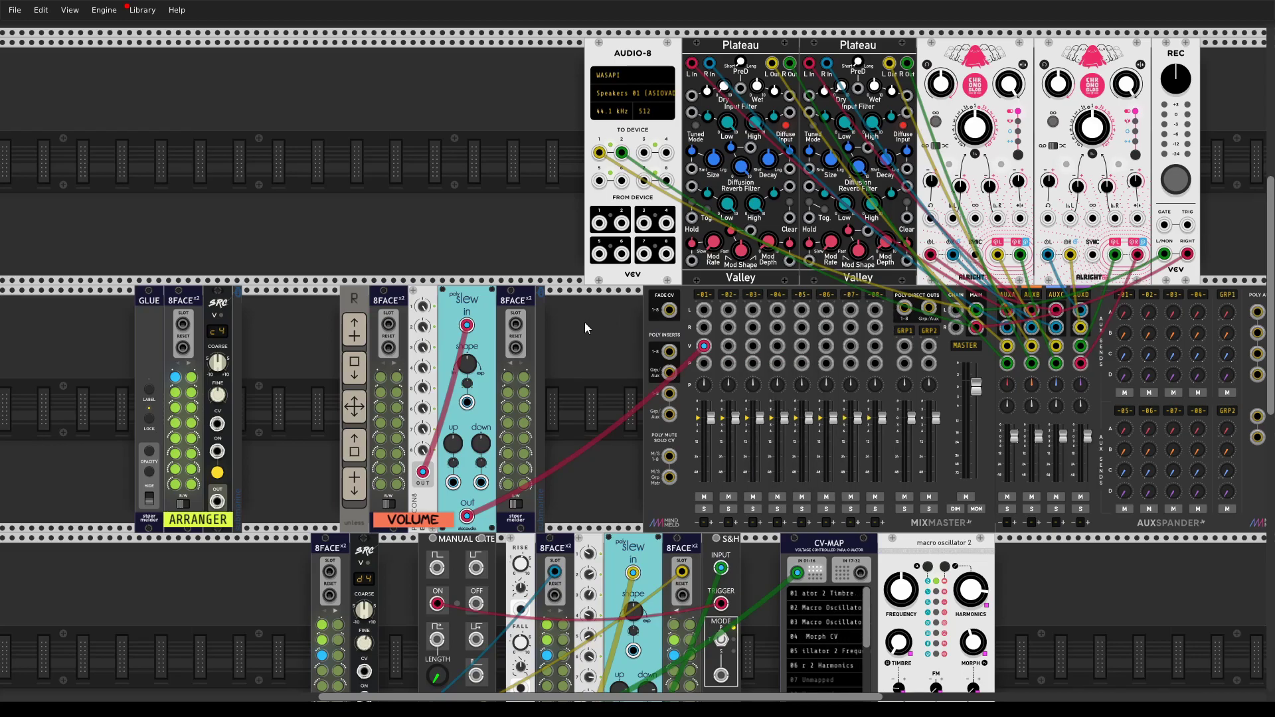
pyautogui.click(391, 504)
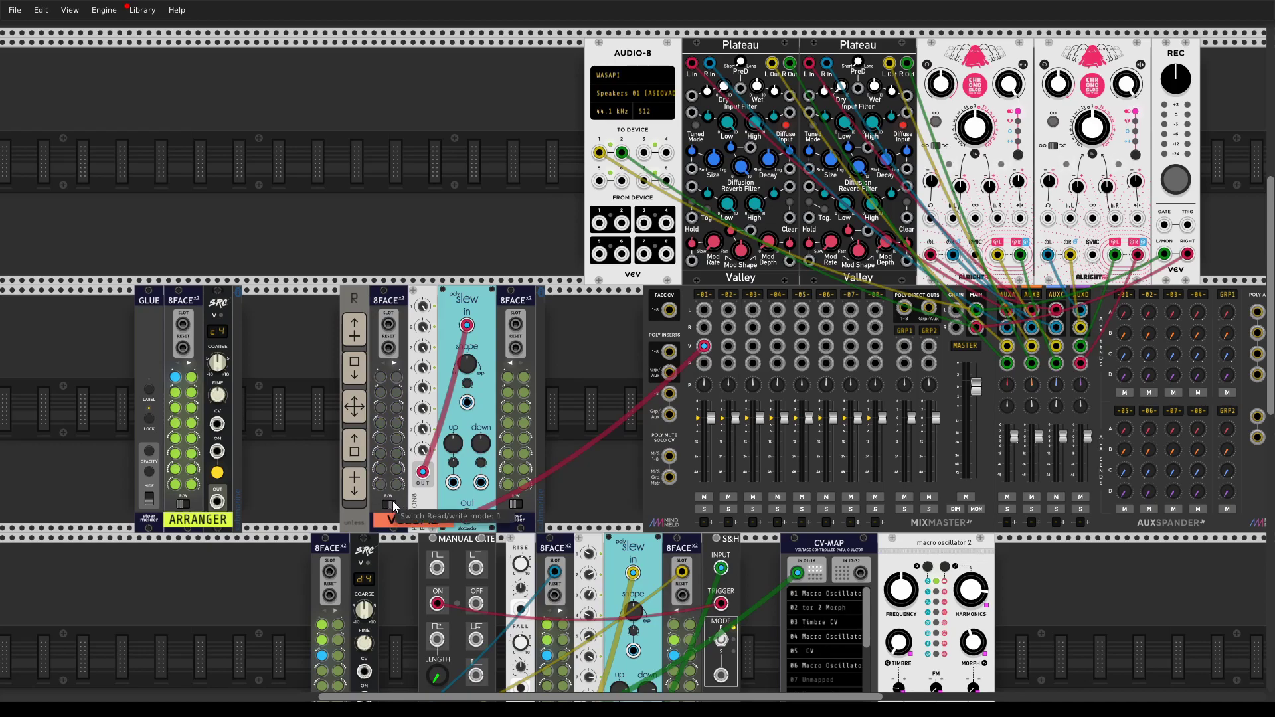
pyautogui.click(380, 377)
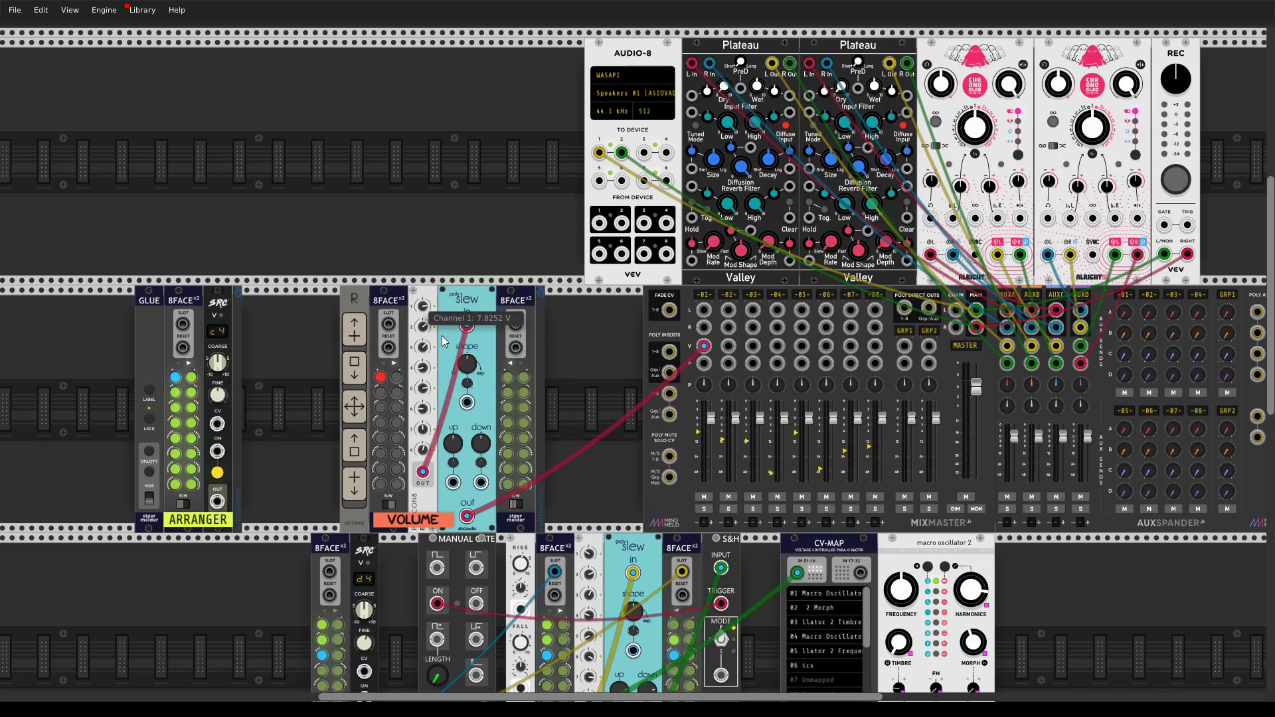
pyautogui.moveTo(481, 444); pyautogui.dragTo(480, 435)
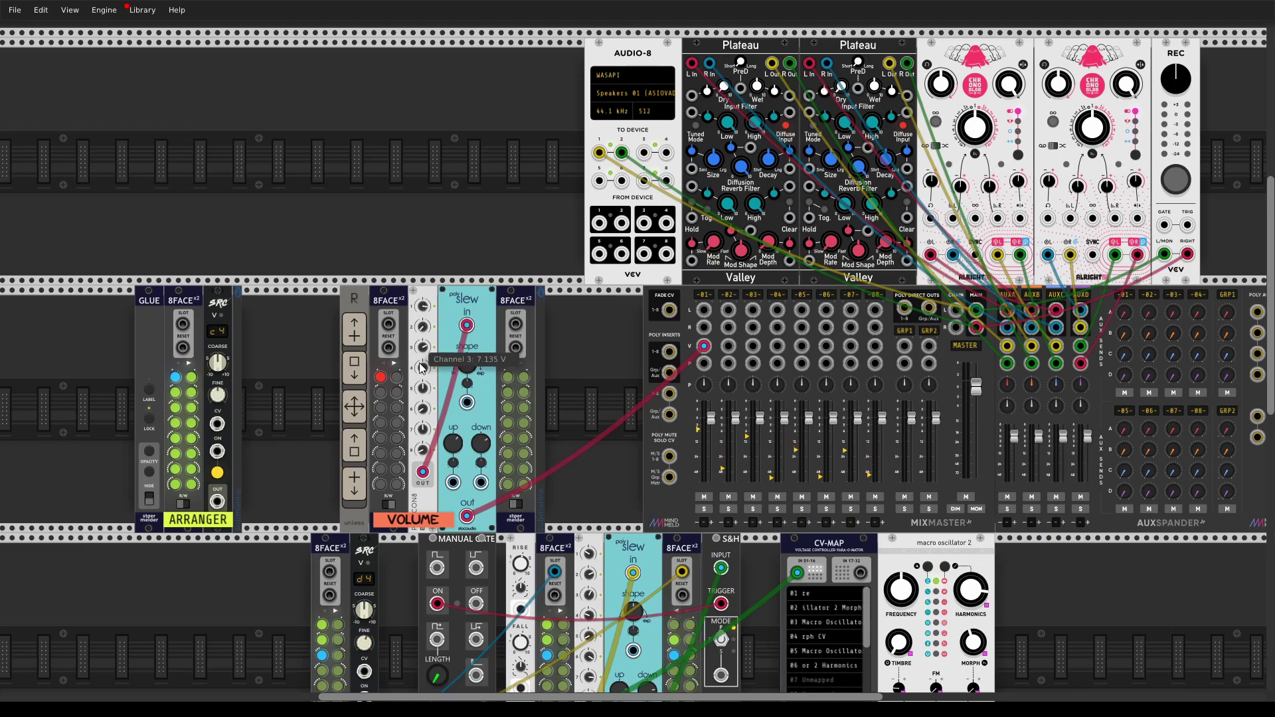
pyautogui.click(380, 392)
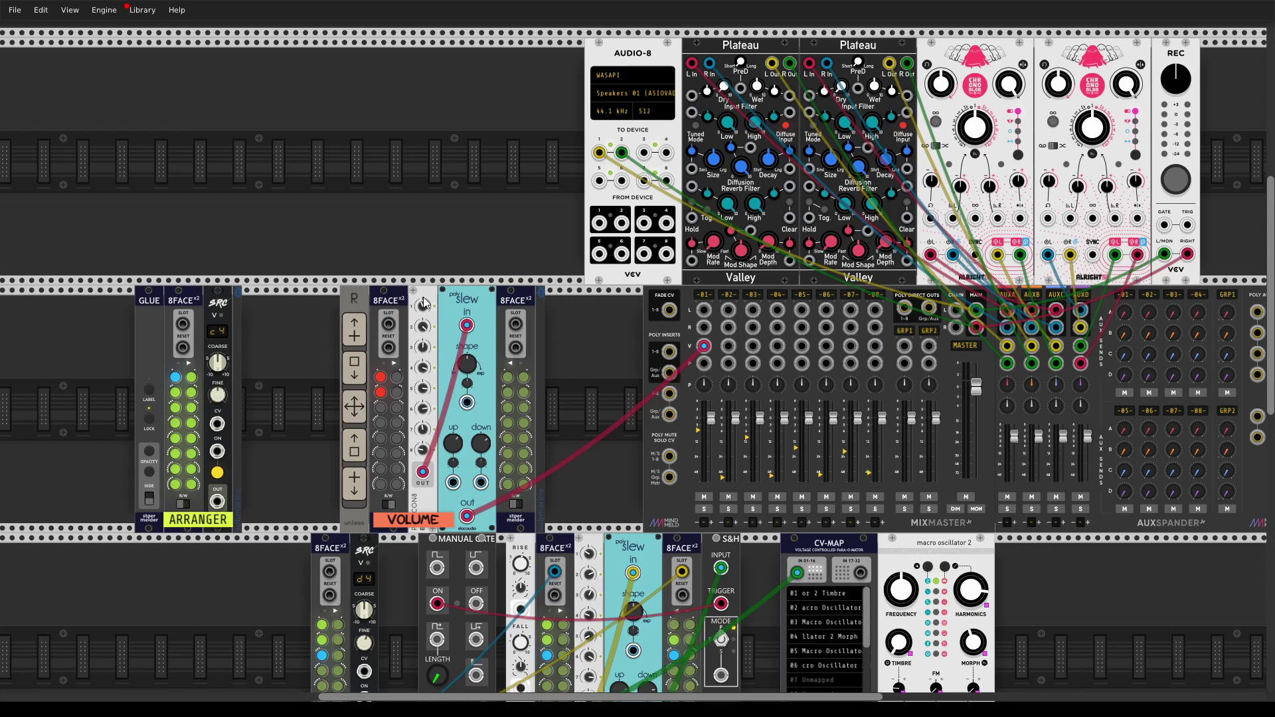
pyautogui.click(380, 407)
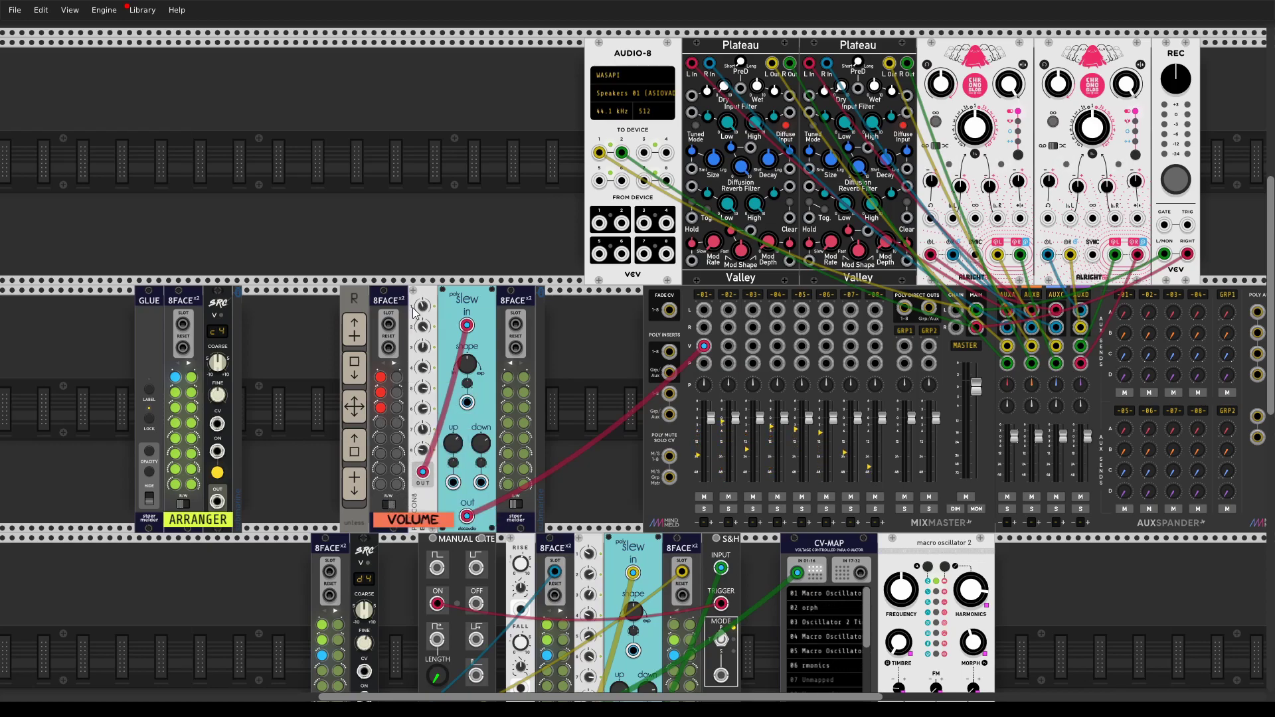
pyautogui.click(381, 422)
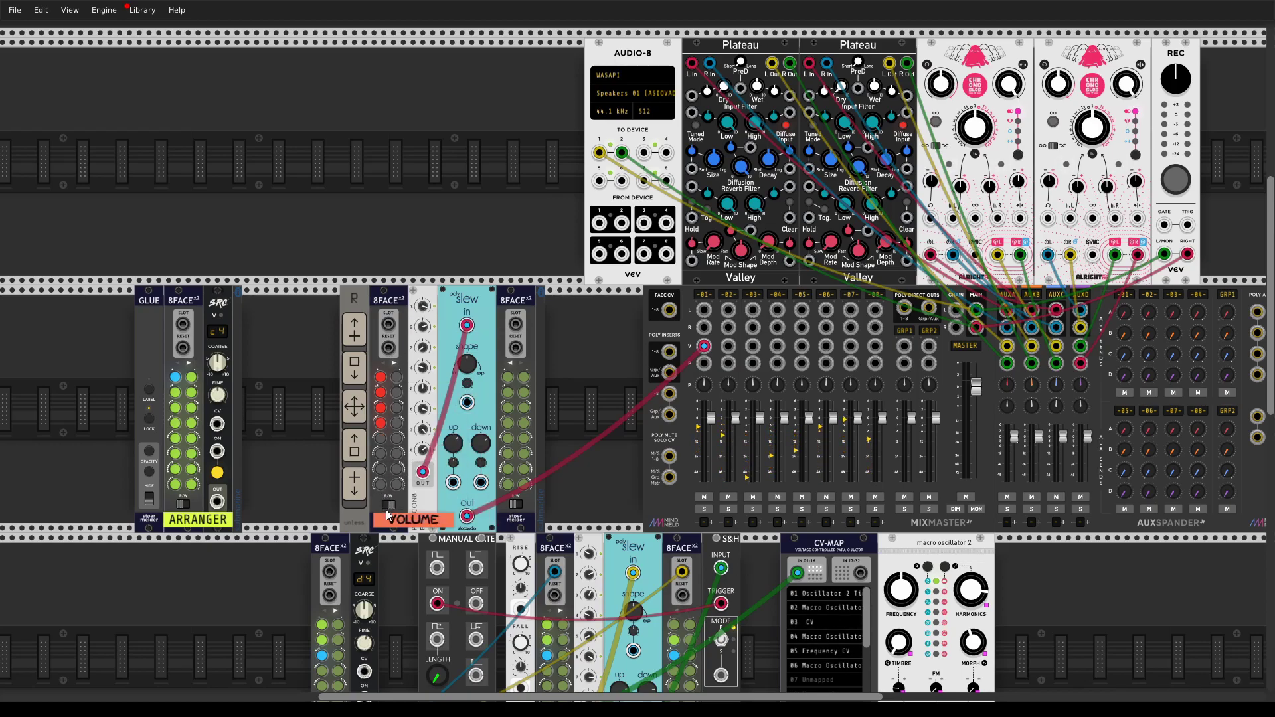
# Step: Return the 8FACE to read mode and recall slots 2, 3 and 4
pyautogui.click(390, 506)
pyautogui.click(380, 392)
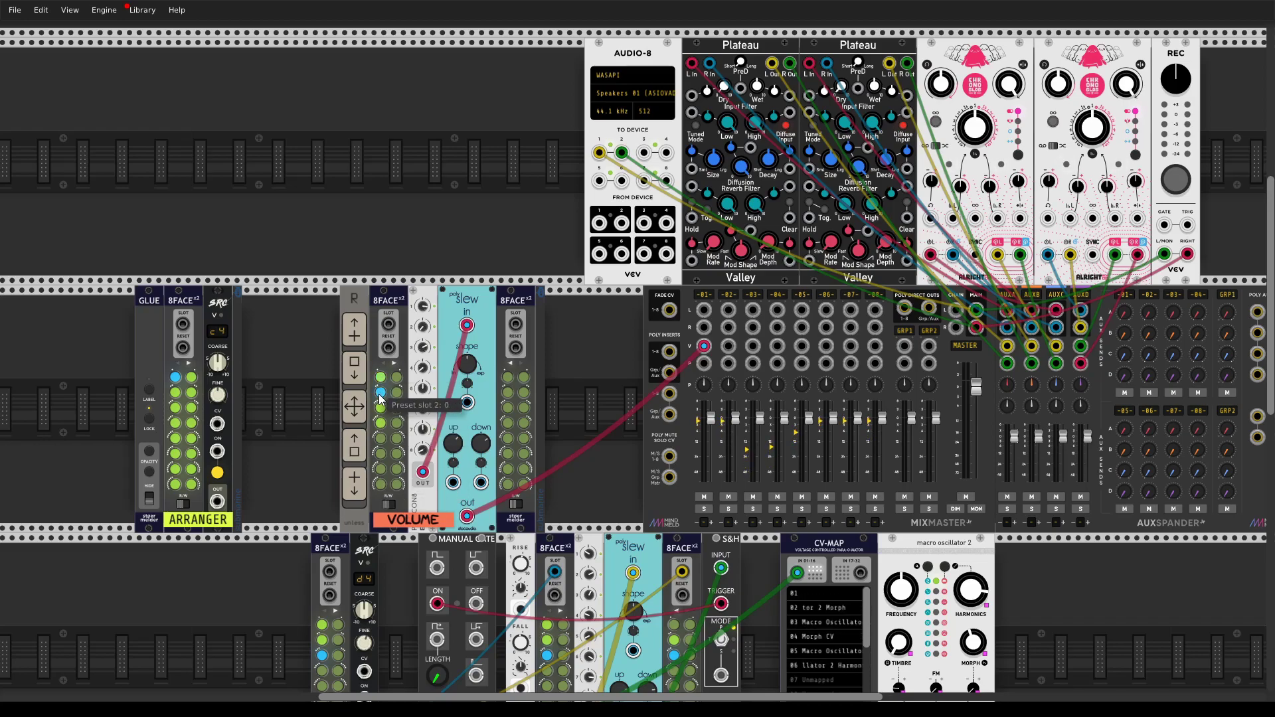
pyautogui.click(380, 407)
pyautogui.click(381, 423)
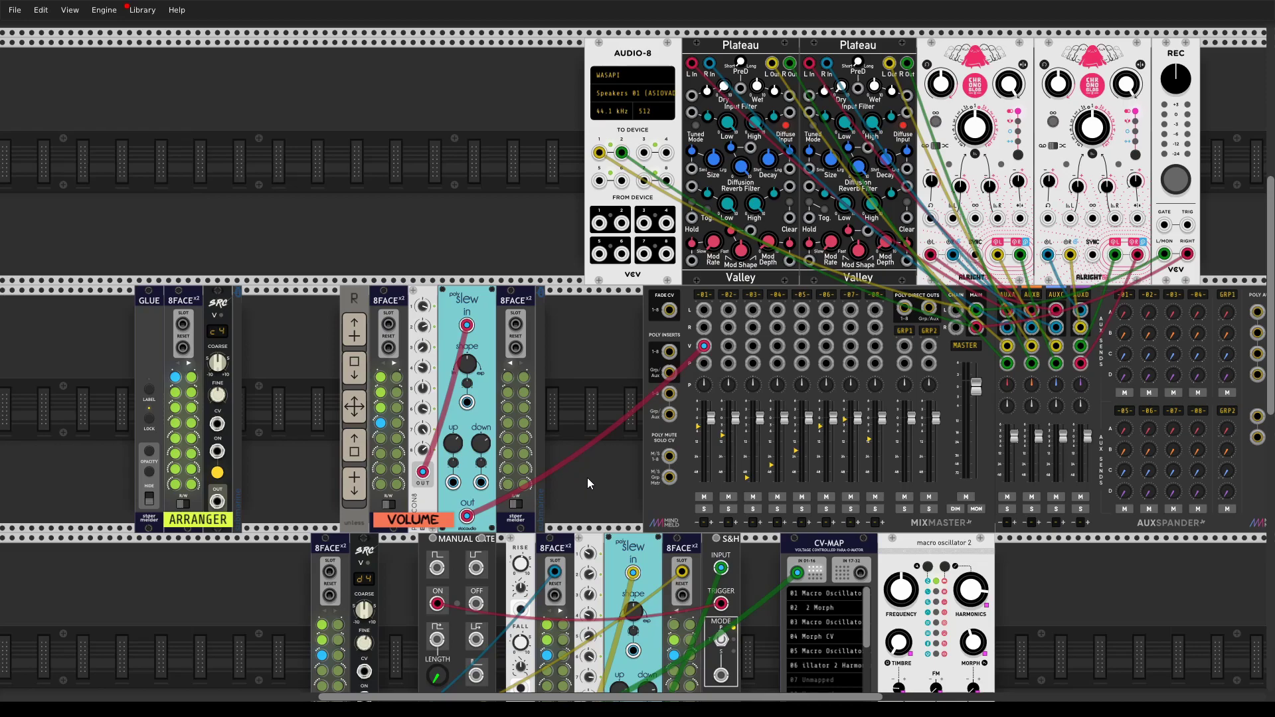
pyautogui.moveTo(587, 476); pyautogui.dragTo(476, 388)
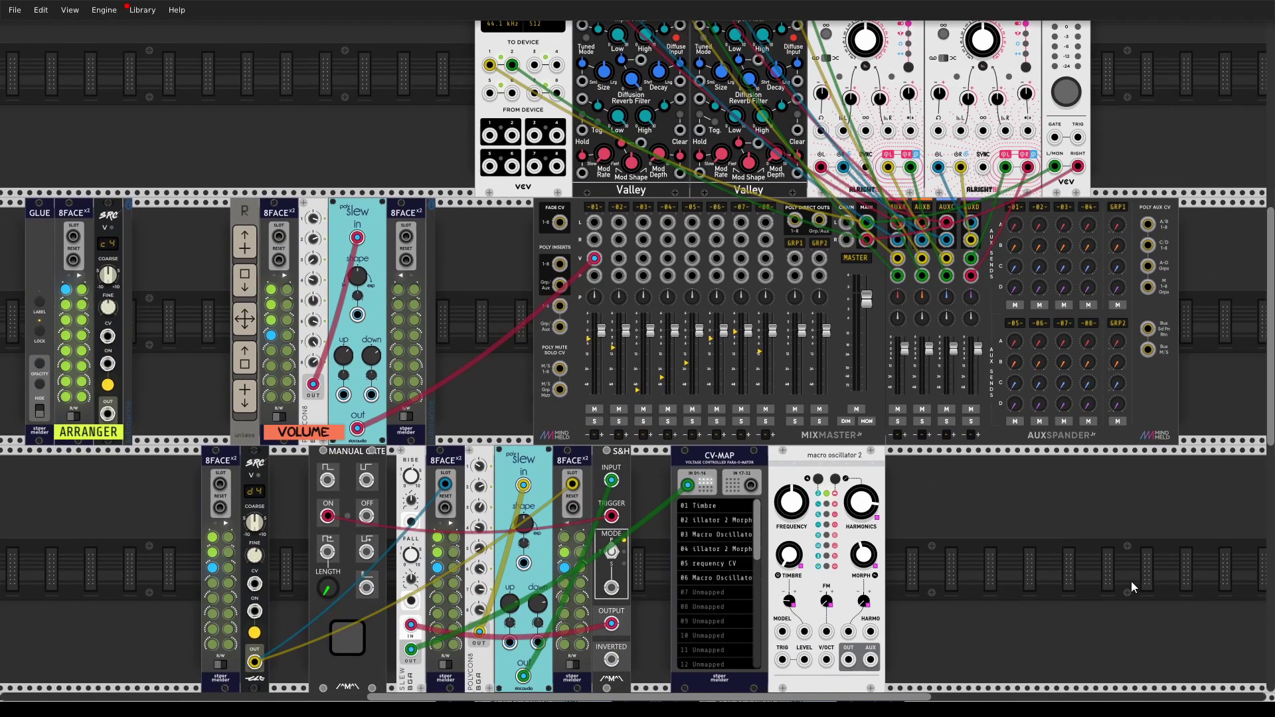
# Step: Rearrange the SEND A-B group and place the arrow module beside its 8FACE
pyautogui.moveTo(1130, 580); pyautogui.dragTo(1017, 539)
pyautogui.scroll(-3, 1017, 539)
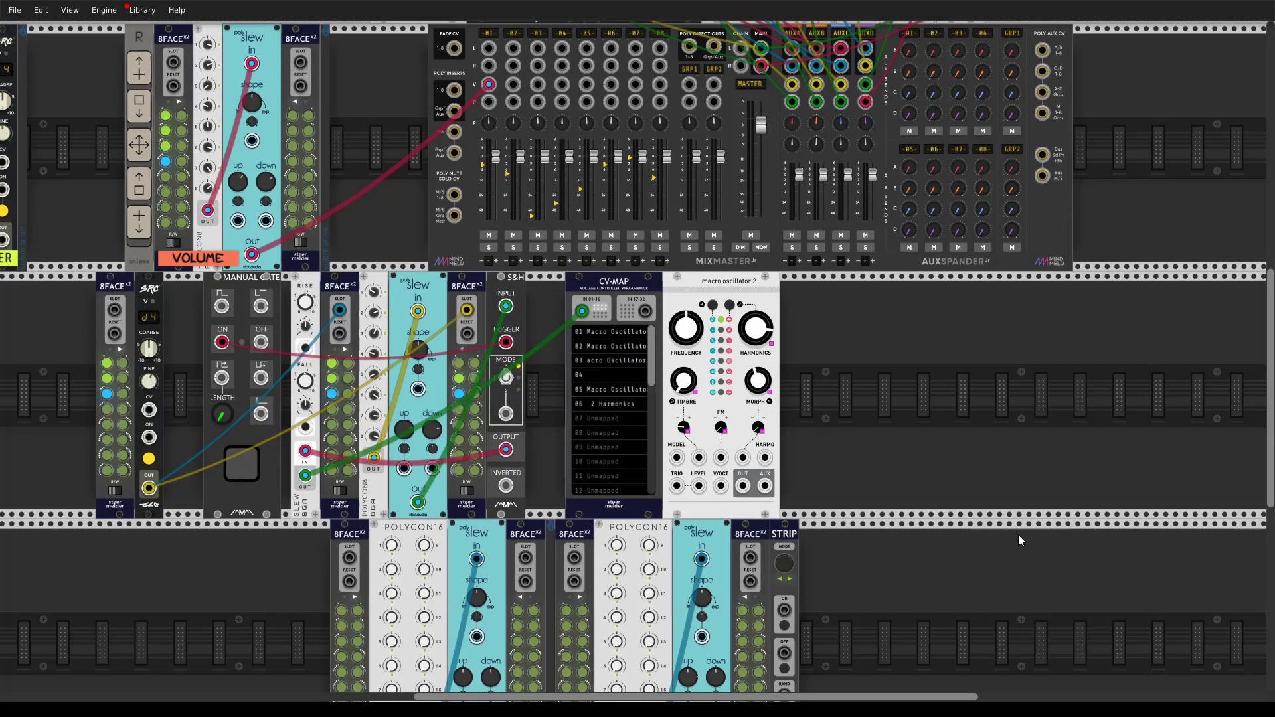
pyautogui.scroll(-3, 1018, 535)
pyautogui.moveTo(530, 402); pyautogui.dragTo(450, 404)
pyautogui.moveTo(494, 475); pyautogui.dragTo(633, 522)
pyautogui.scroll(3, 633, 522)
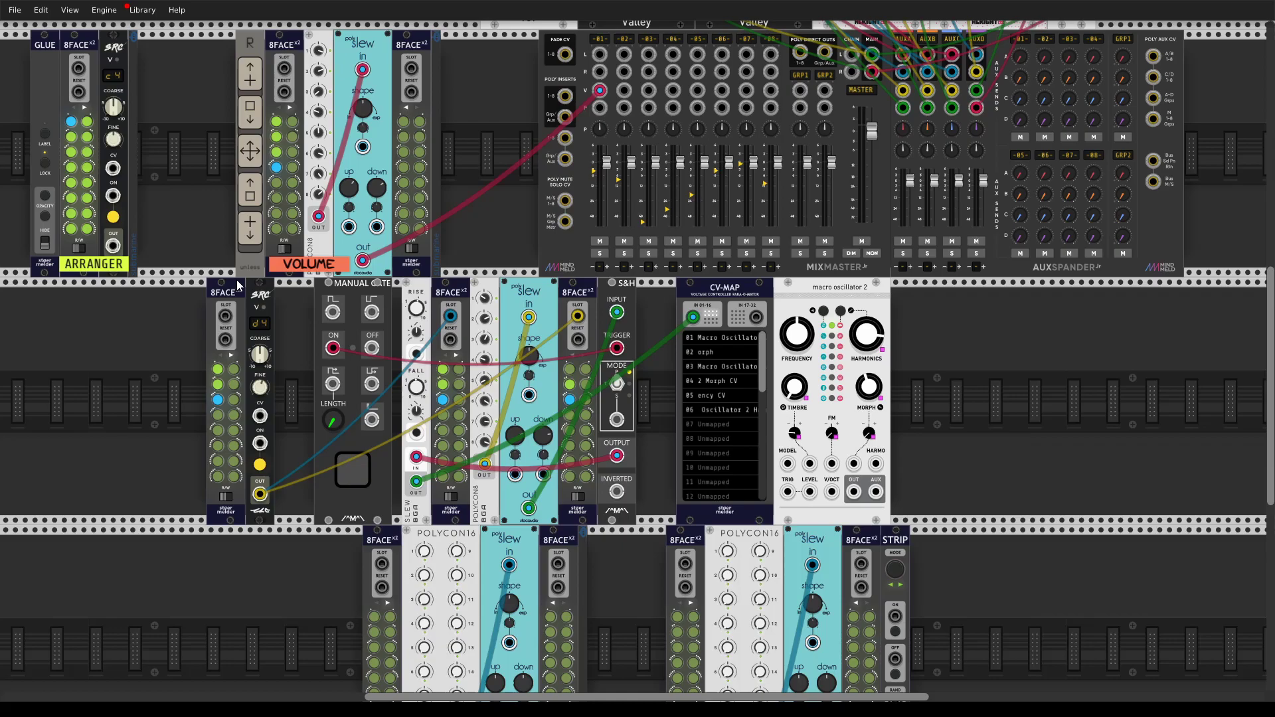
pyautogui.moveTo(237, 272); pyautogui.dragTo(279, 531)
pyautogui.scroll(-2, 334, 531)
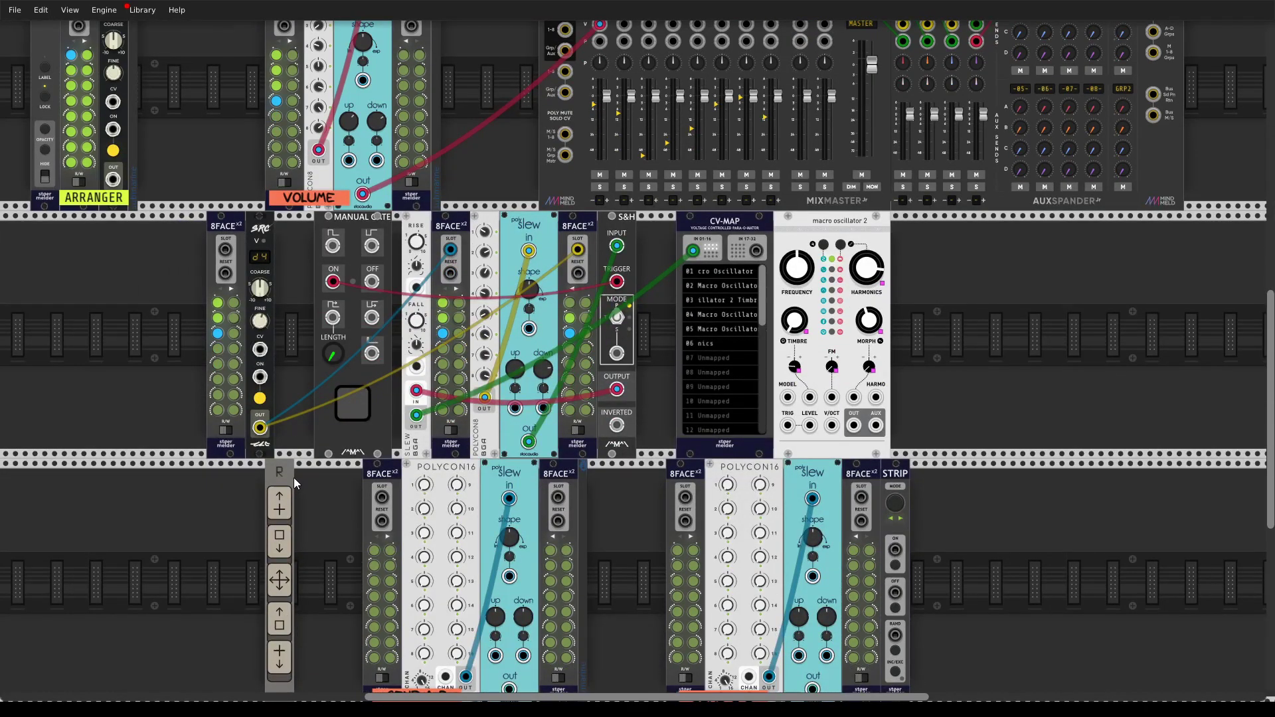
pyautogui.moveTo(293, 476); pyautogui.dragTo(362, 477)
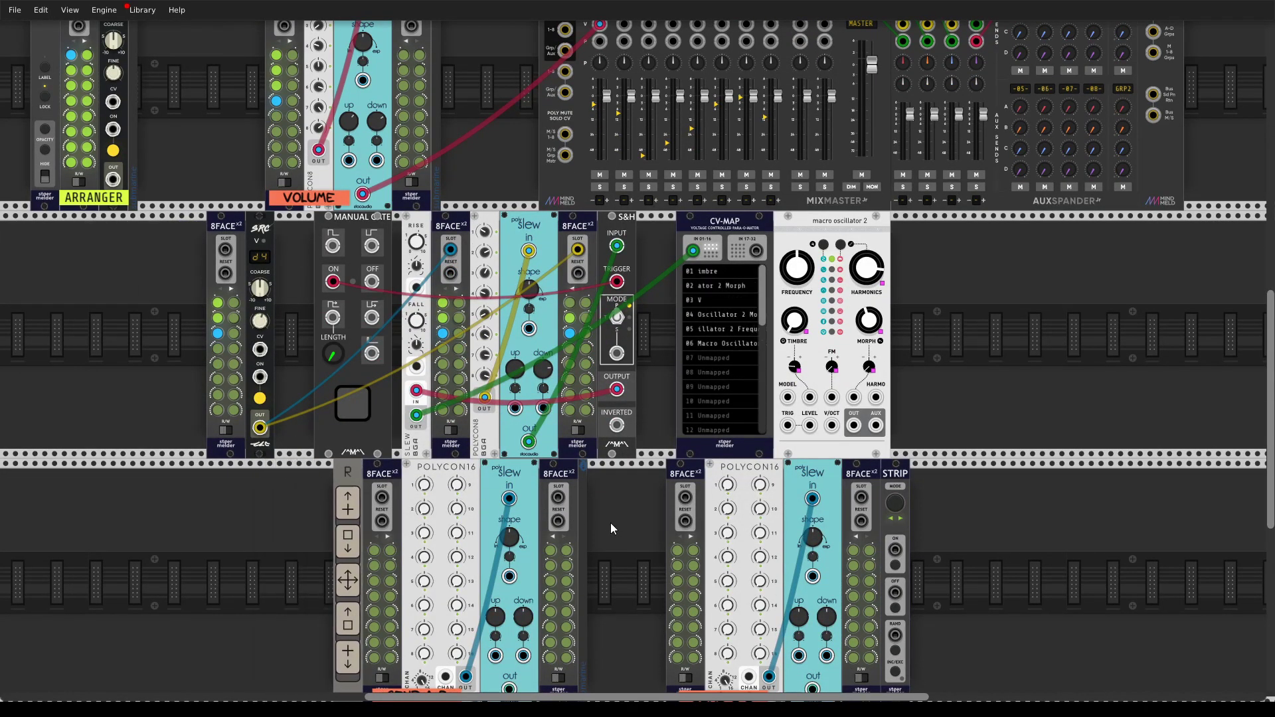
pyautogui.scroll(-4, 612, 527)
pyautogui.scroll(7, 599, 532)
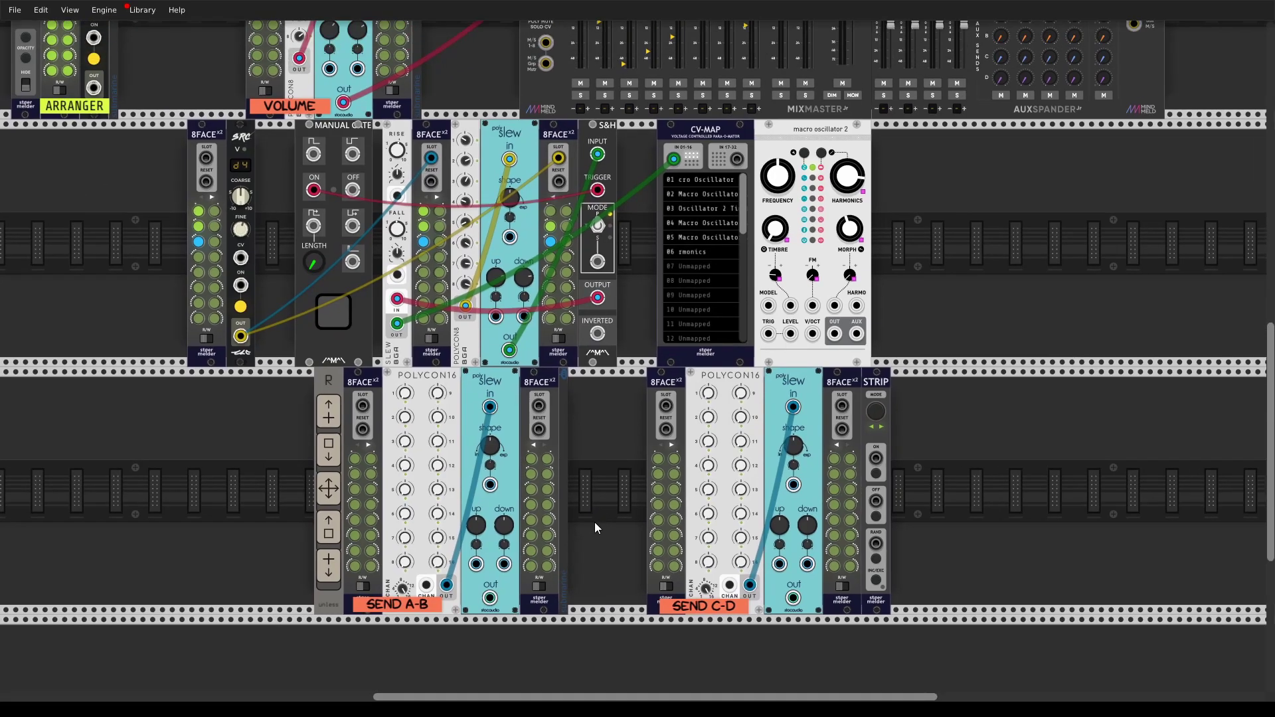
pyautogui.hscroll(4, 595, 522)
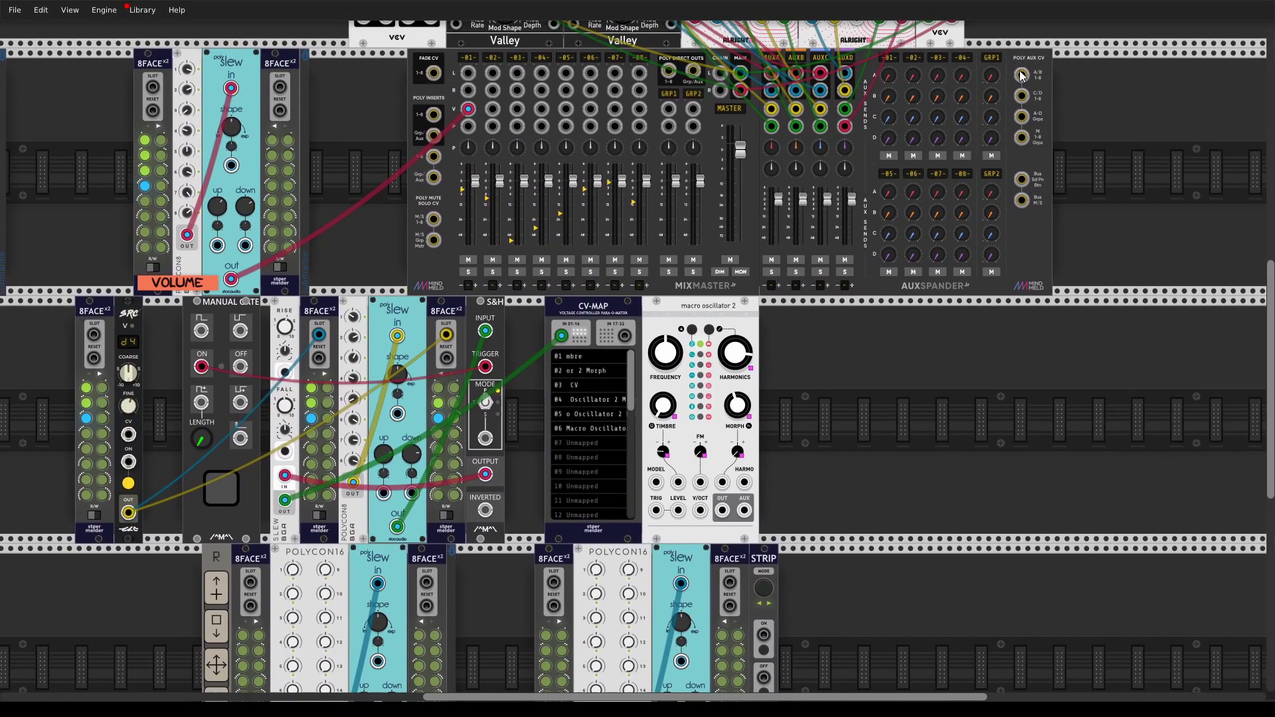
pyautogui.scroll(-3, 69, 490)
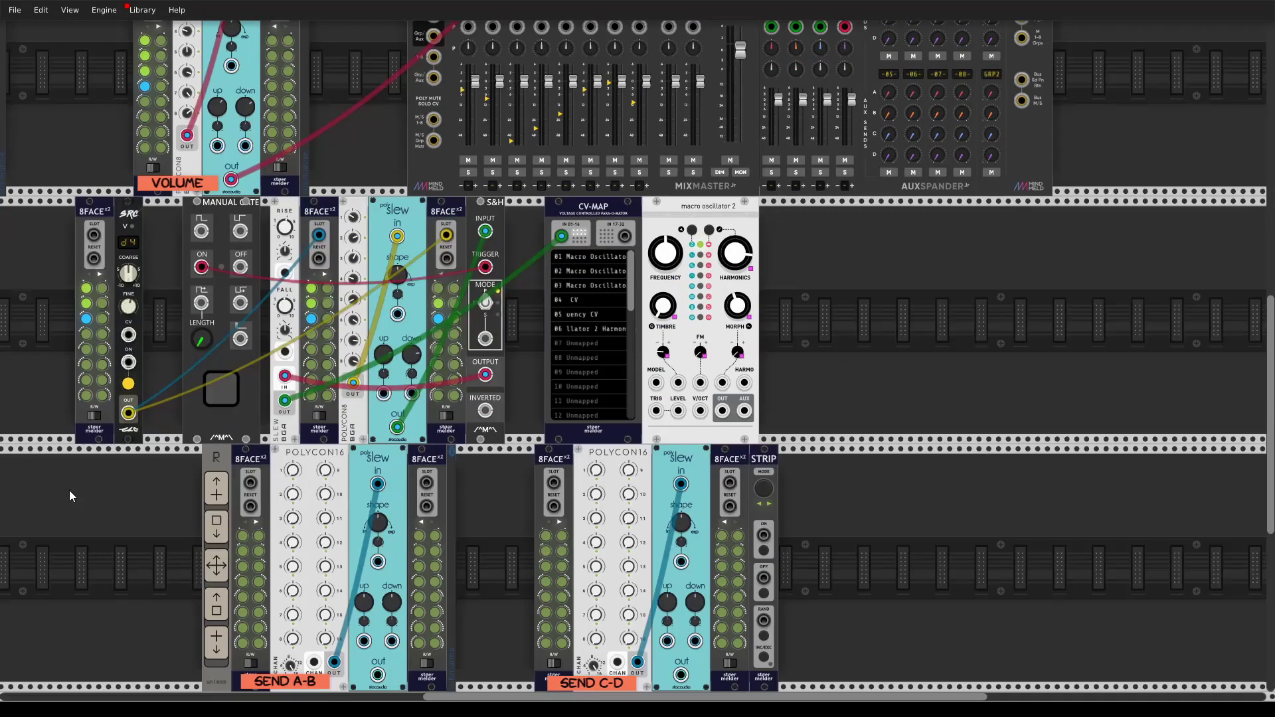
# Step: Set the SEND A-B group beside AUXSPANDER and patch its Slew out into POLY AUX CV
pyautogui.moveTo(206, 566); pyautogui.dragTo(1031, 245)
pyautogui.hotkey('ctrl', 'z')
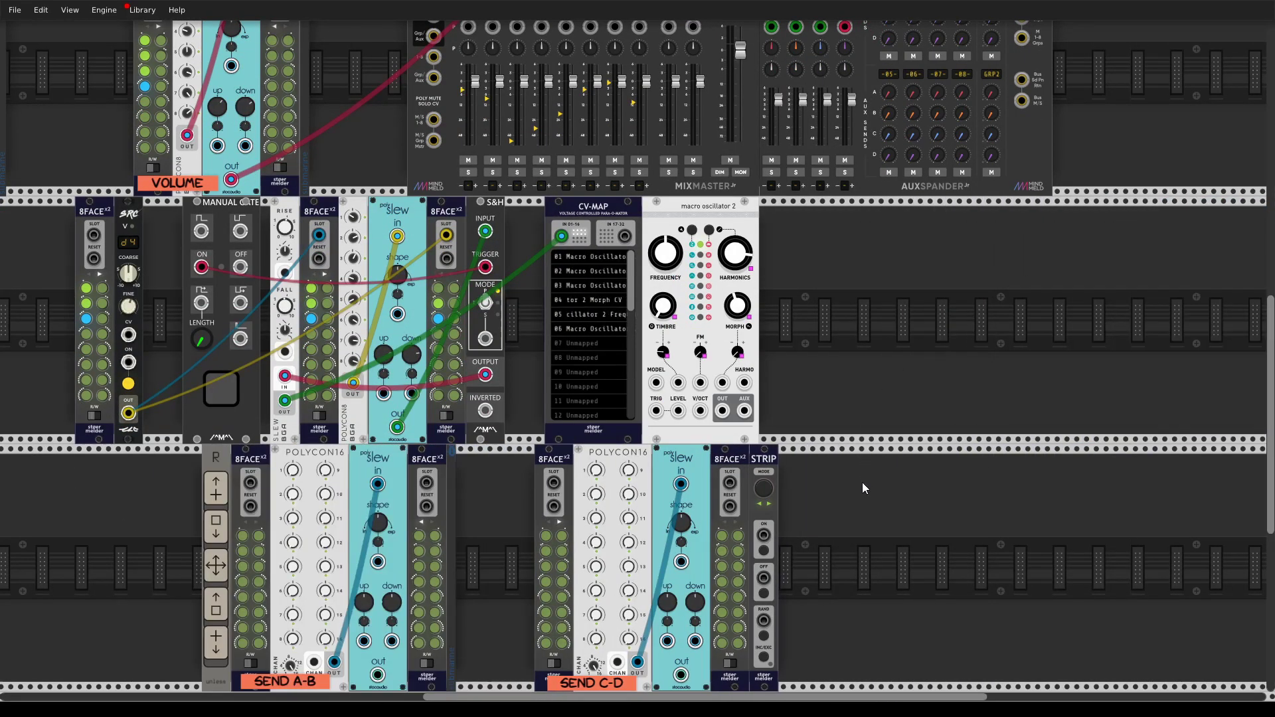
pyautogui.scroll(-8, 861, 482)
pyautogui.moveTo(297, 282); pyautogui.dragTo(983, 524)
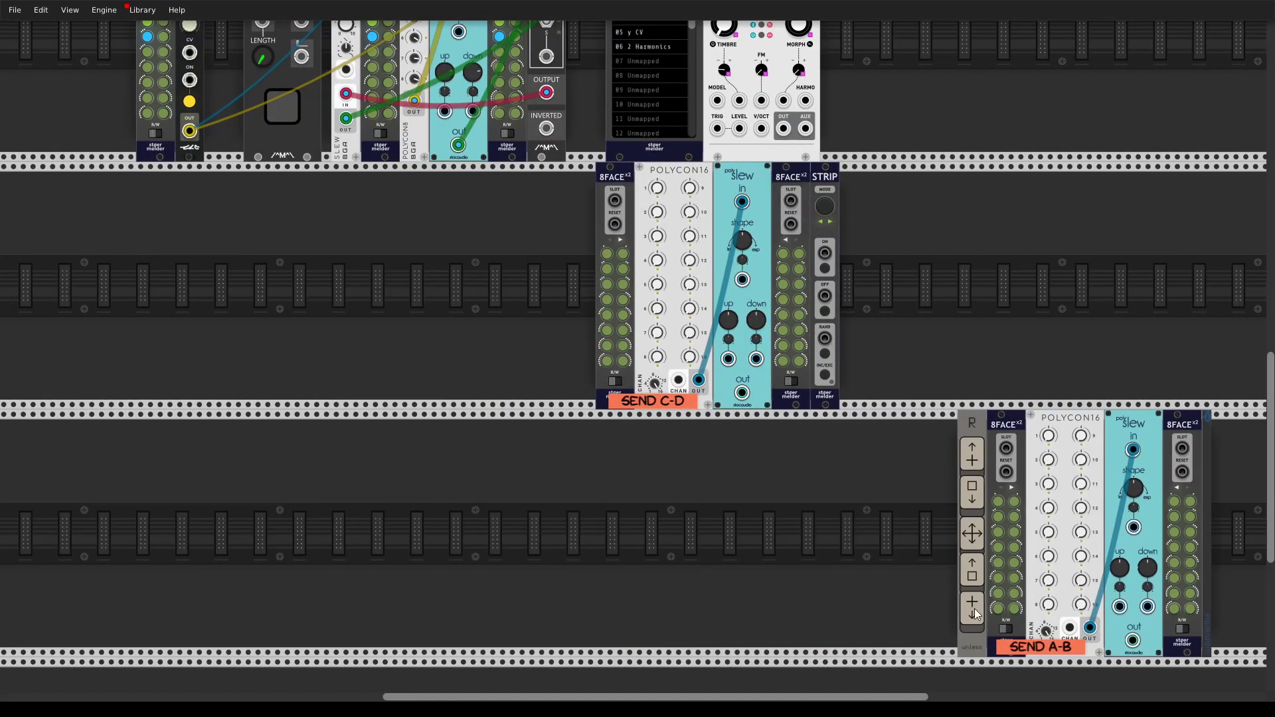
pyautogui.moveTo(987, 288); pyautogui.dragTo(552, 434)
pyautogui.moveTo(551, 621); pyautogui.dragTo(688, 190)
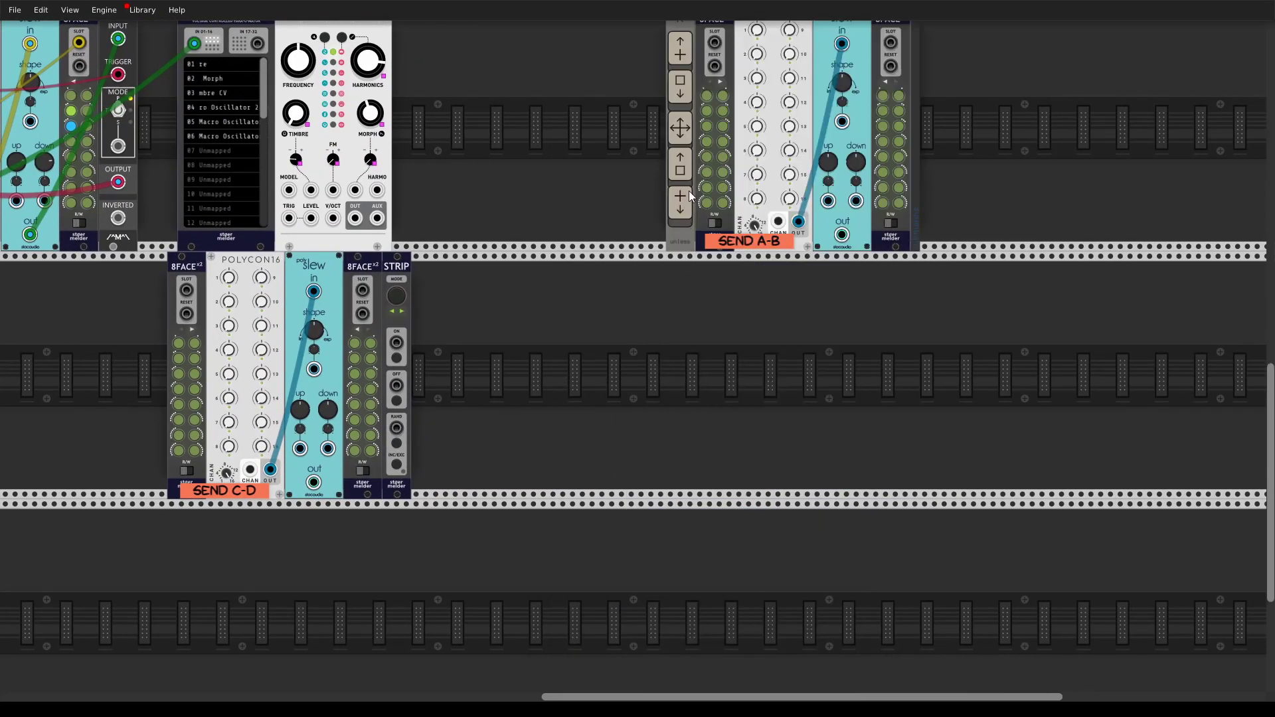
pyautogui.scroll(10, 575, 187)
pyautogui.moveTo(632, 504); pyautogui.dragTo(642, 257)
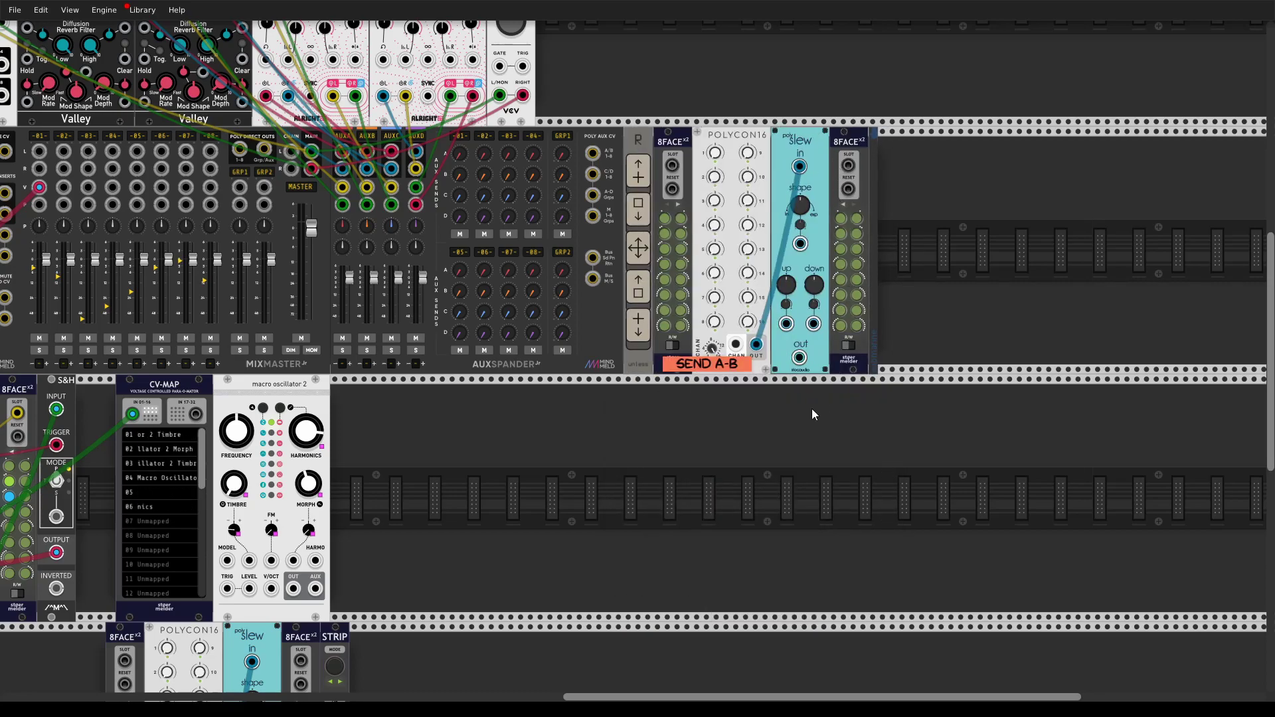
pyautogui.moveTo(799, 357); pyautogui.dragTo(593, 153)
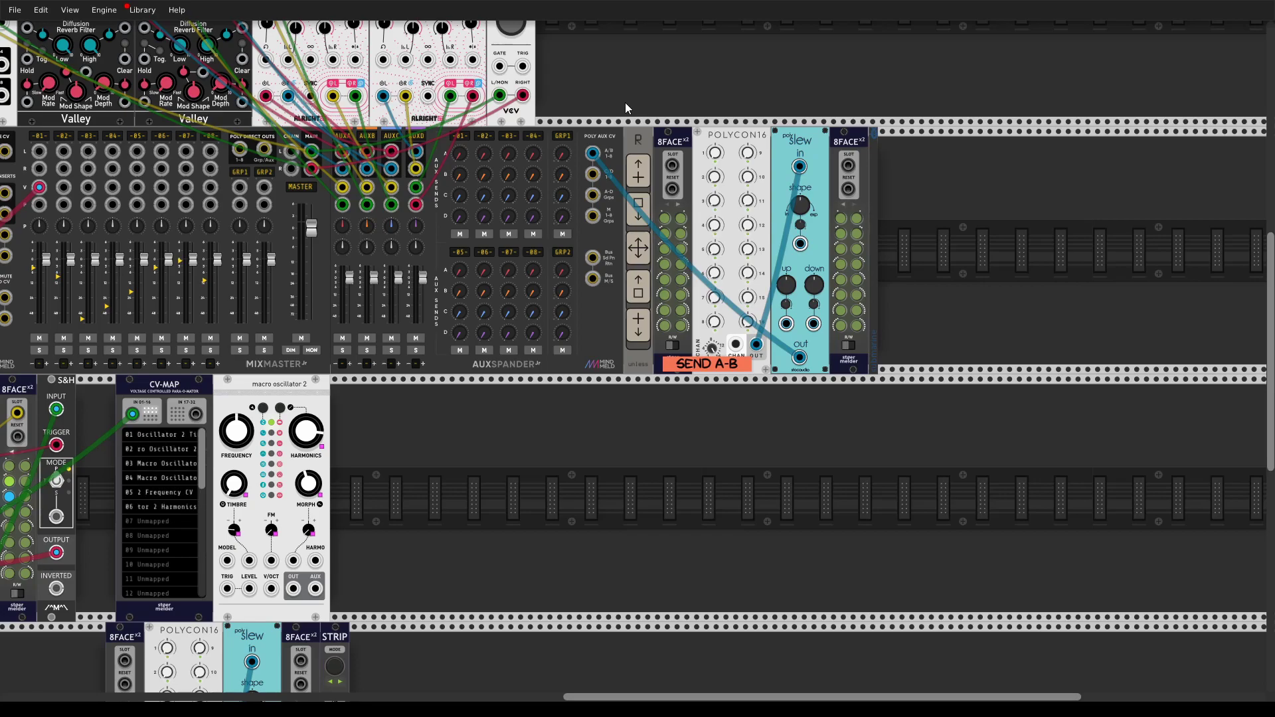
# Step: Switch the left 8FACE to write mode and add a stoermelder GRIP module from the browser
pyautogui.click(676, 345)
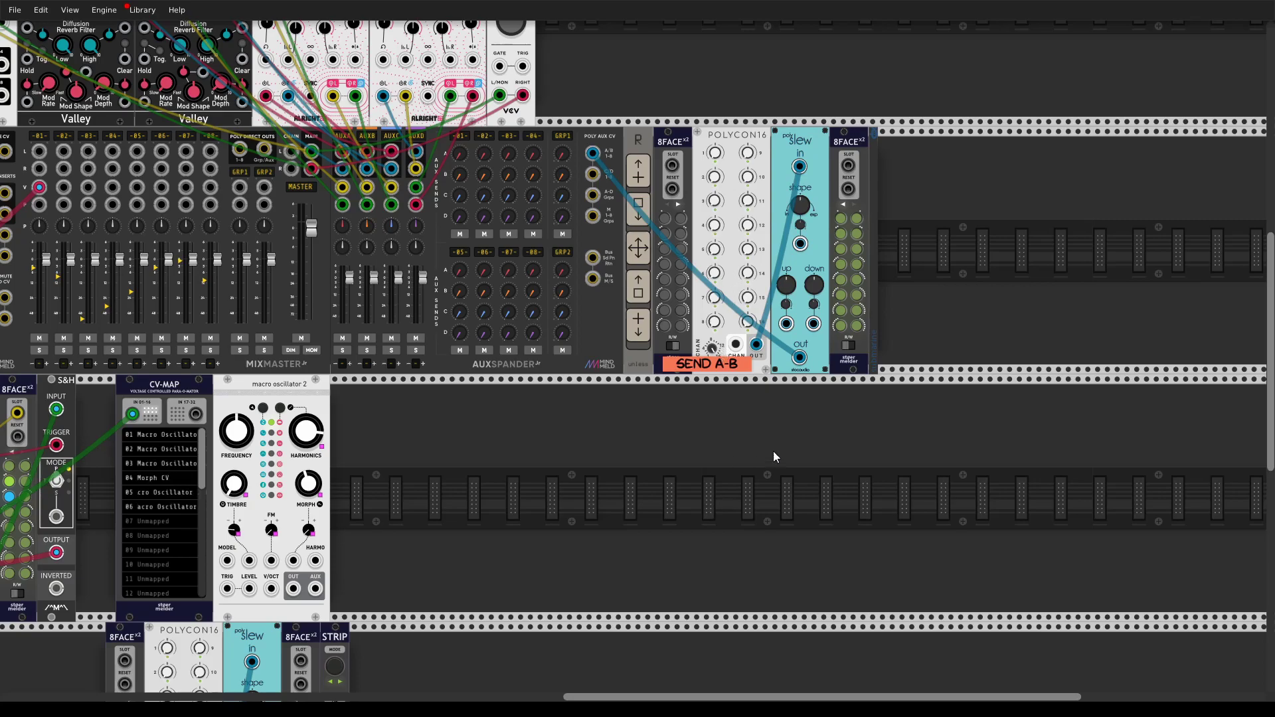
pyautogui.moveTo(714, 349)
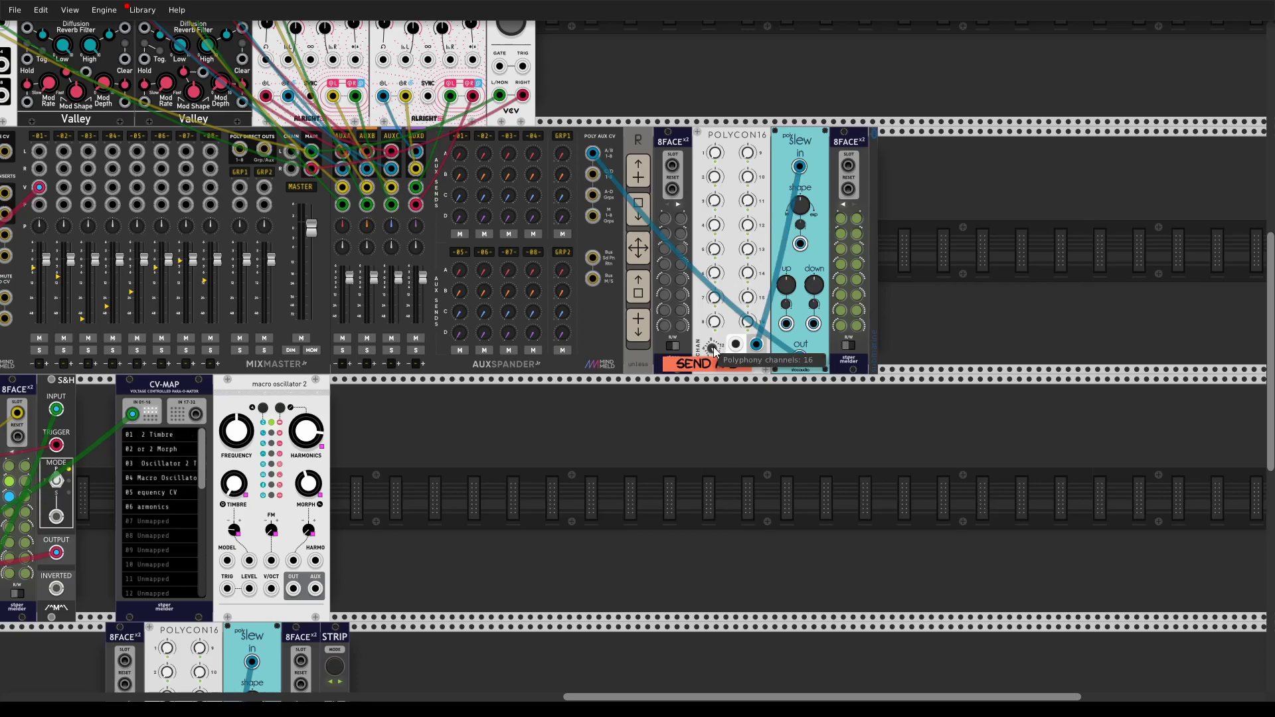
pyautogui.rightClick(941, 321)
pyautogui.write('g')
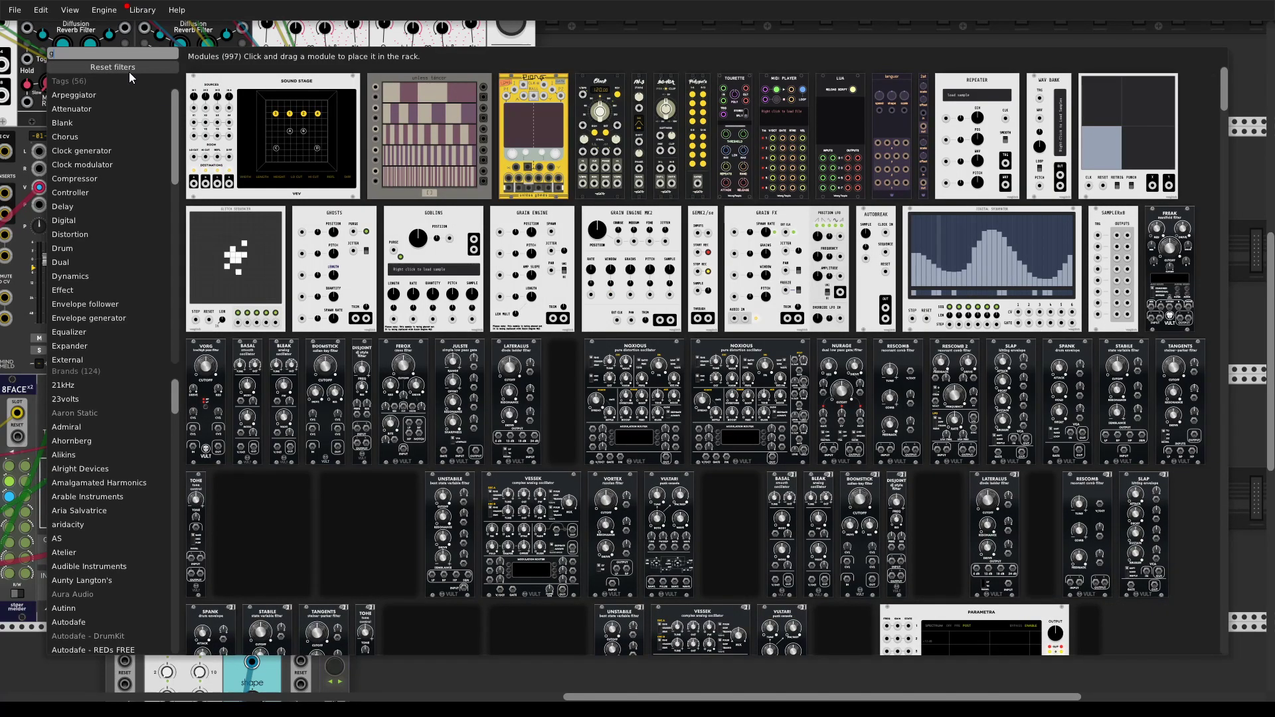
pyautogui.write('rip')
pyautogui.click(190, 101)
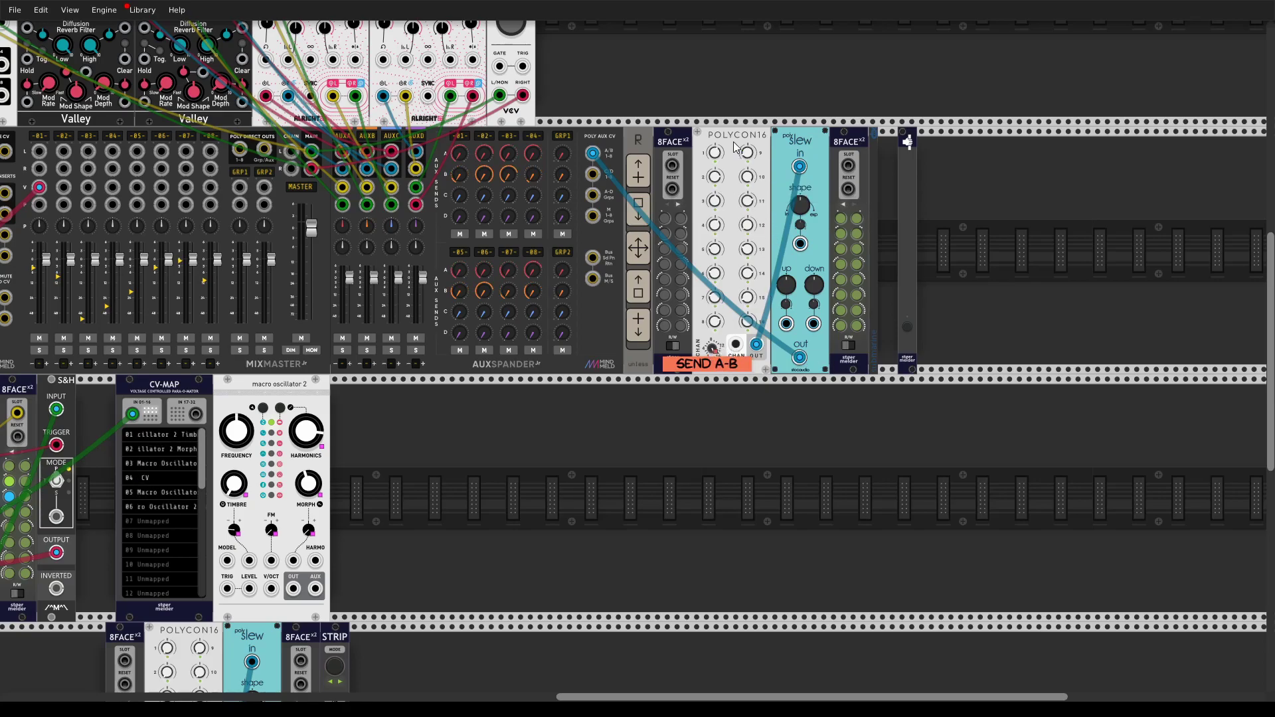
# Step: Store POLYCON16 settings as presets 1–3 on the left SEND A-B 8FACE, then return it to read
pyautogui.click(673, 346)
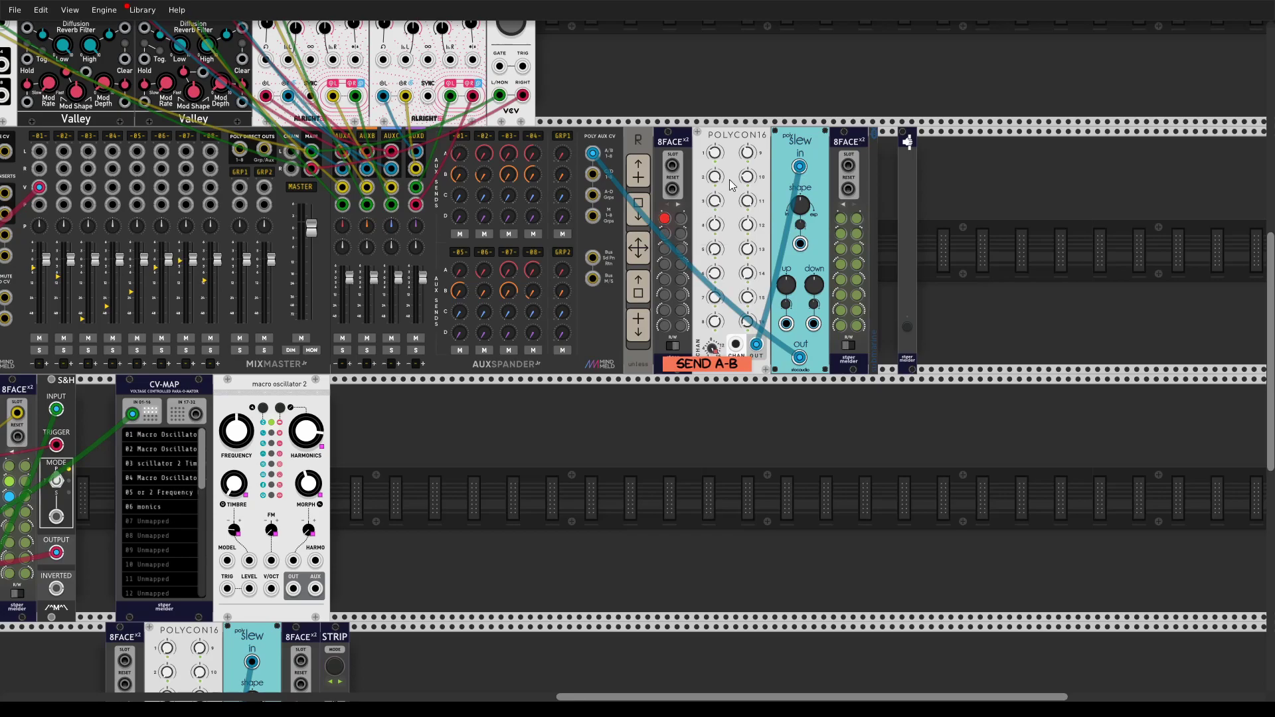
pyautogui.click(663, 249)
pyautogui.click(664, 234)
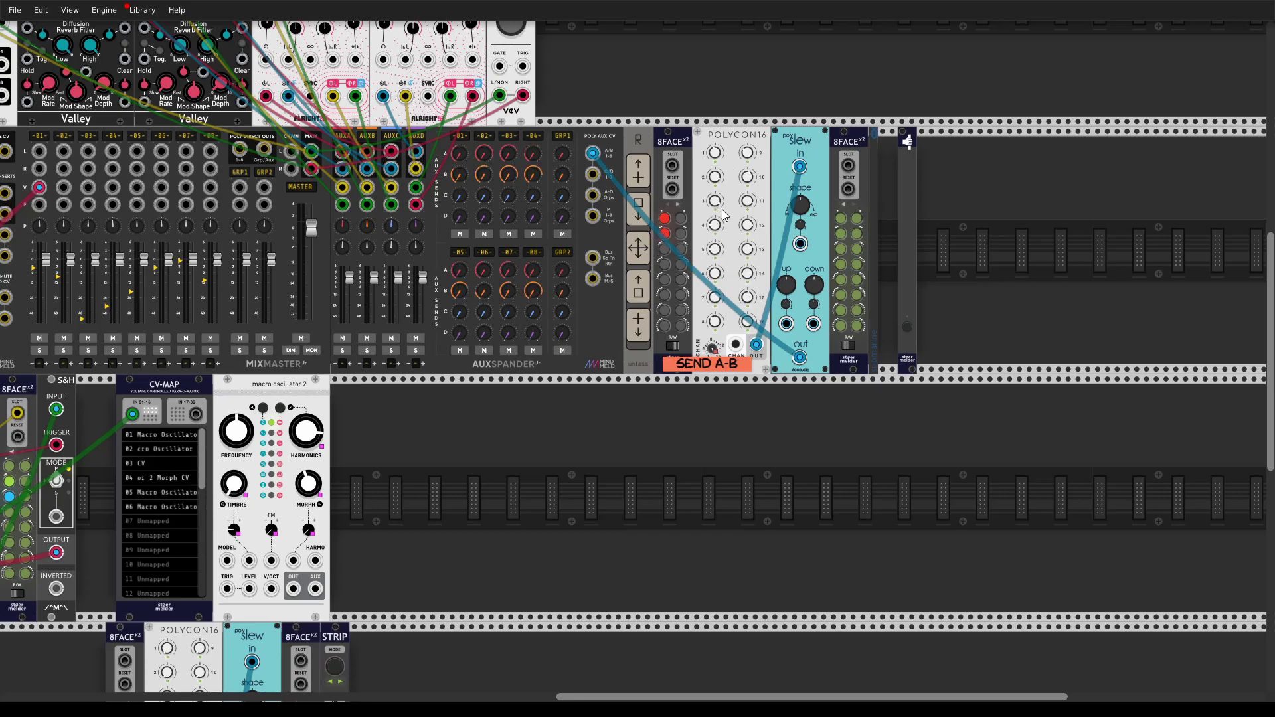
pyautogui.click(674, 346)
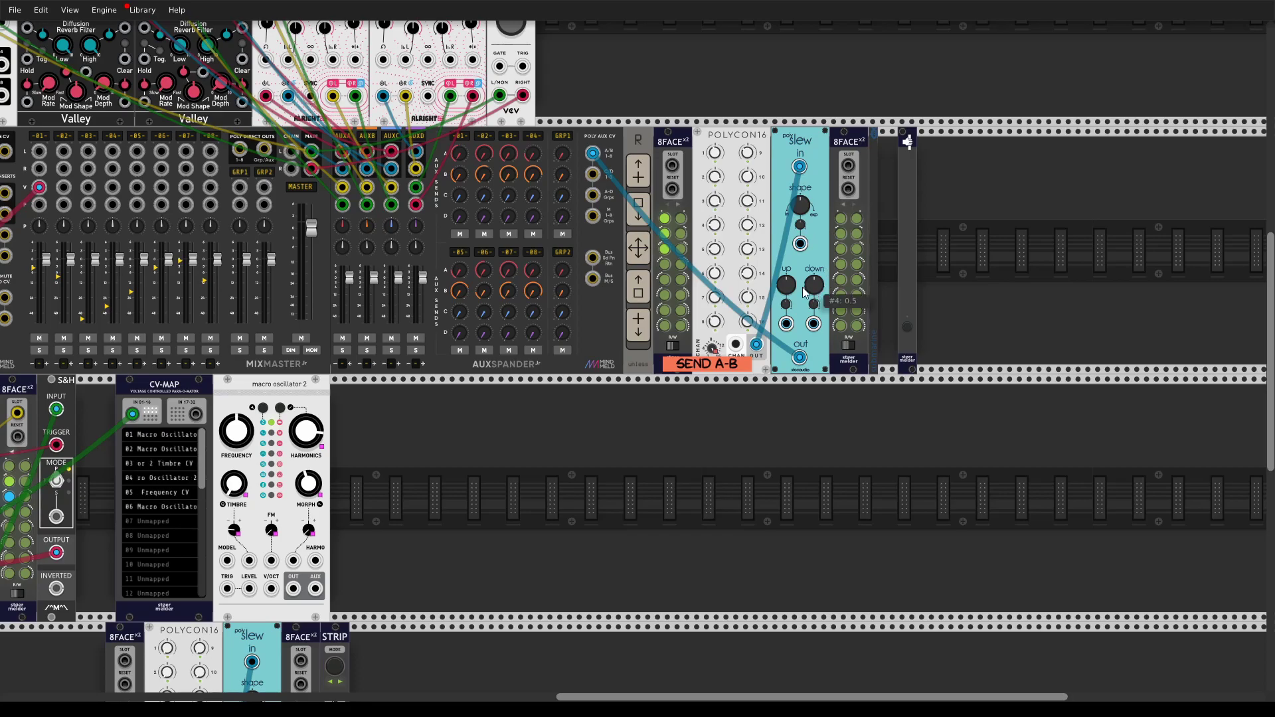
# Step: On the right 8FACE, store slew down 0.824 as preset 2 and up 0.833 as preset 3
pyautogui.click(848, 346)
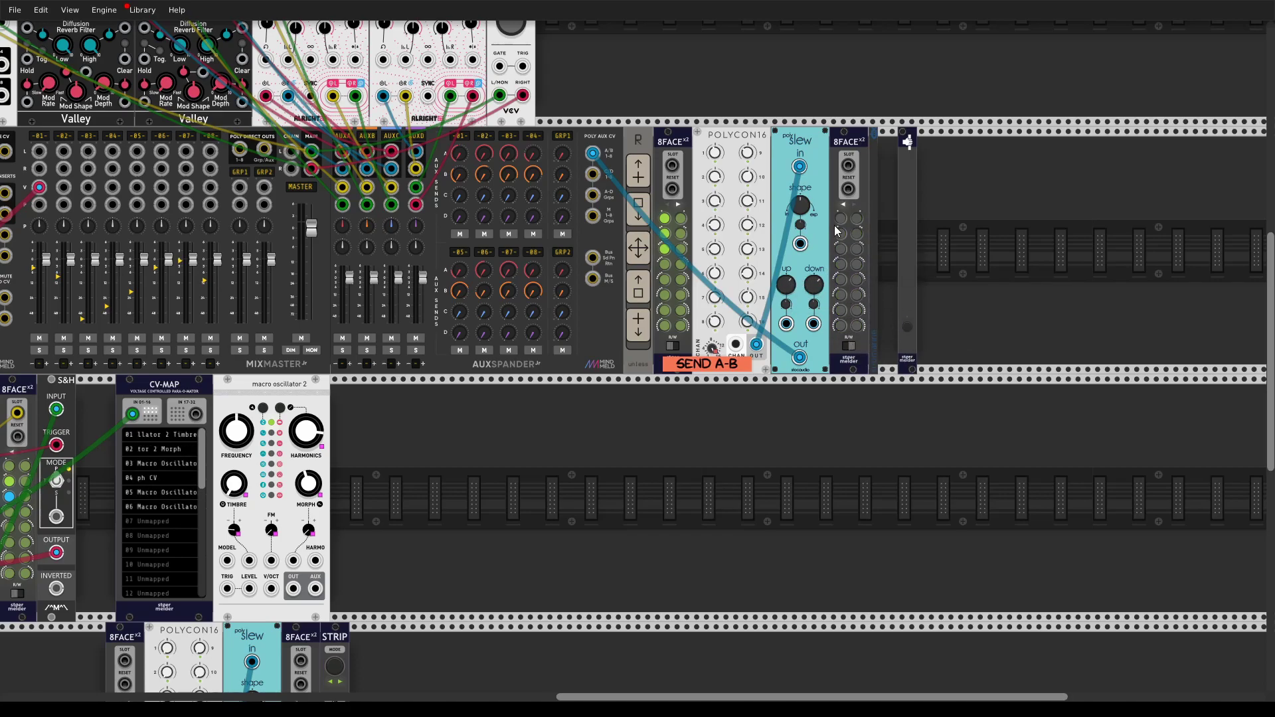
pyautogui.moveTo(813, 287); pyautogui.dragTo(813, 292)
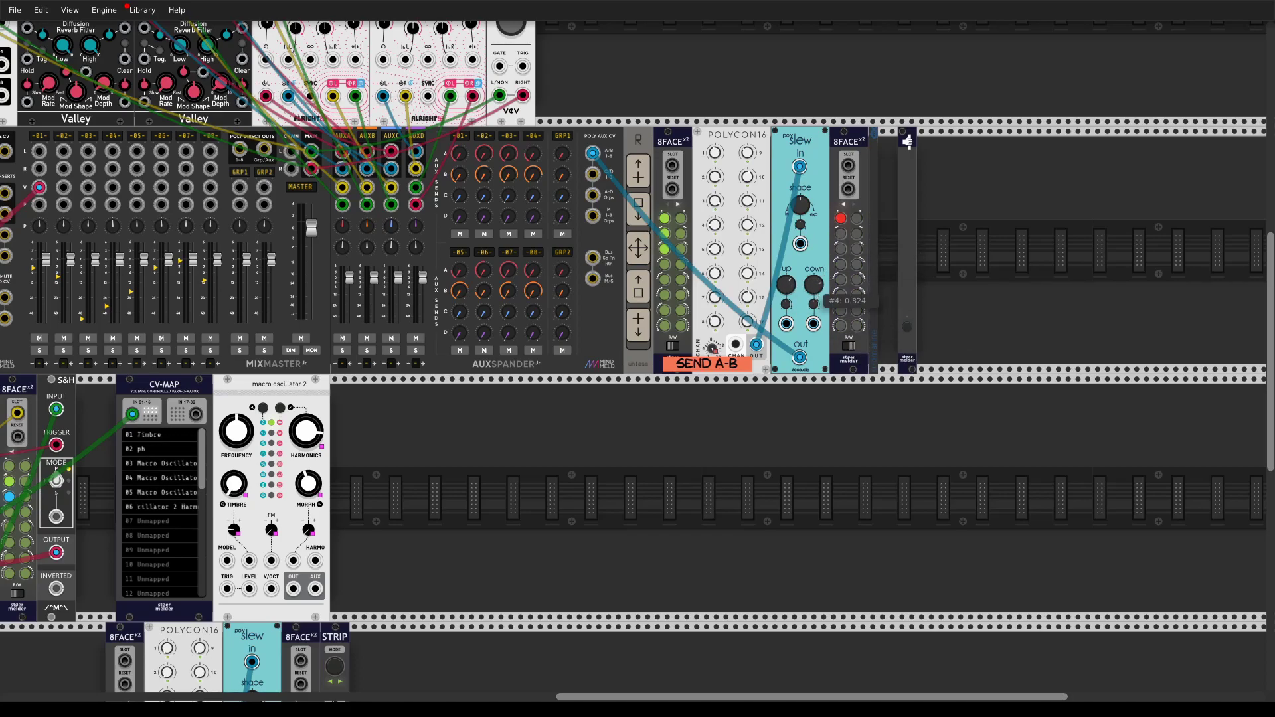
pyautogui.click(841, 233)
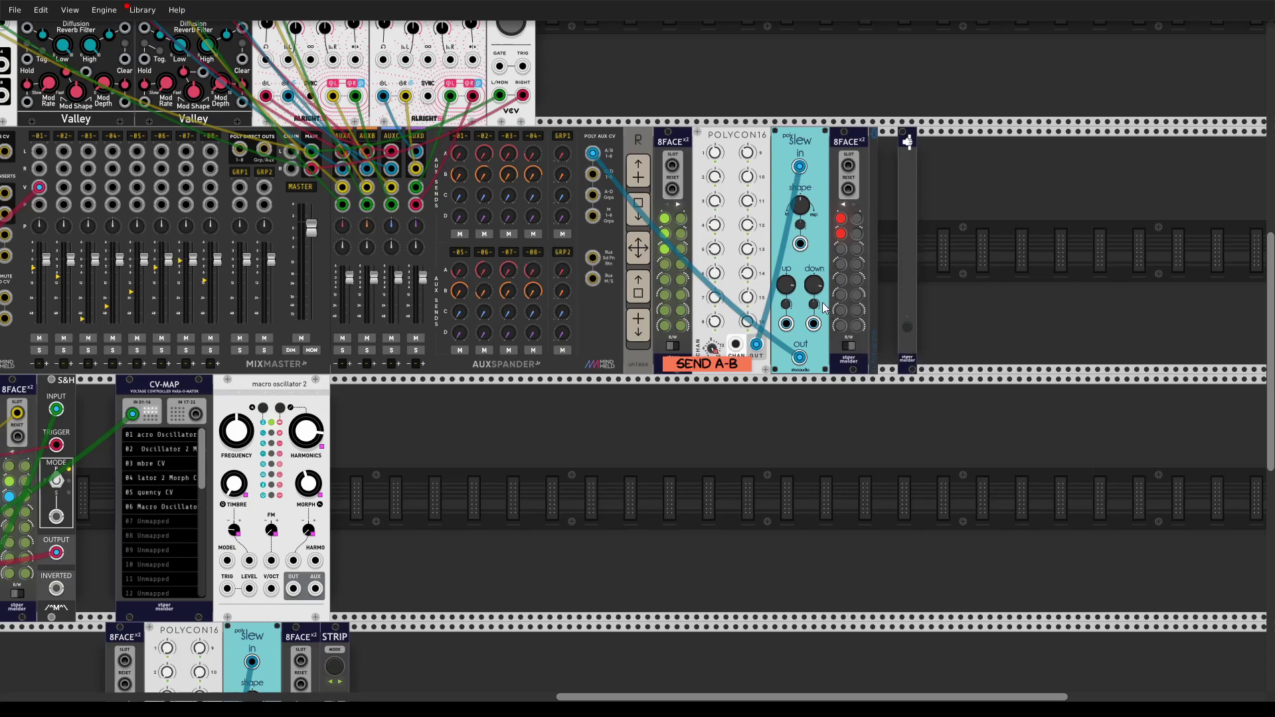
pyautogui.moveTo(785, 284); pyautogui.dragTo(785, 278)
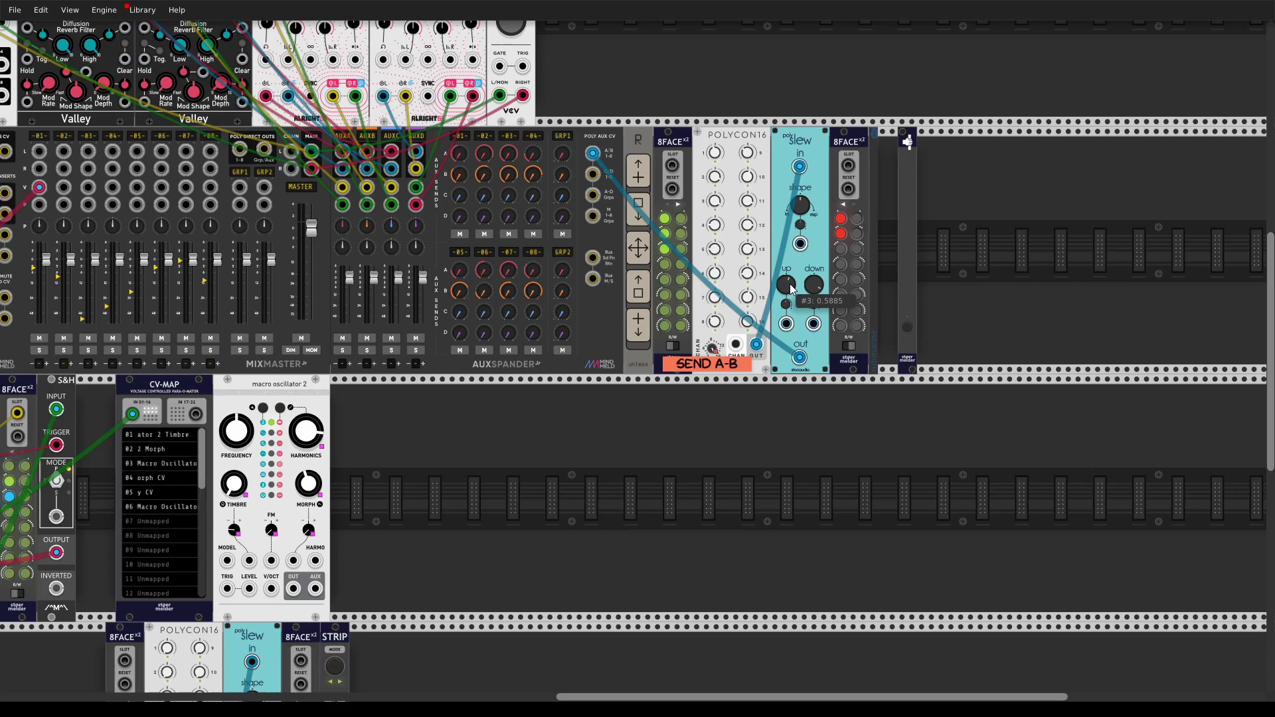
pyautogui.rightClick(785, 138)
pyautogui.click(779, 135)
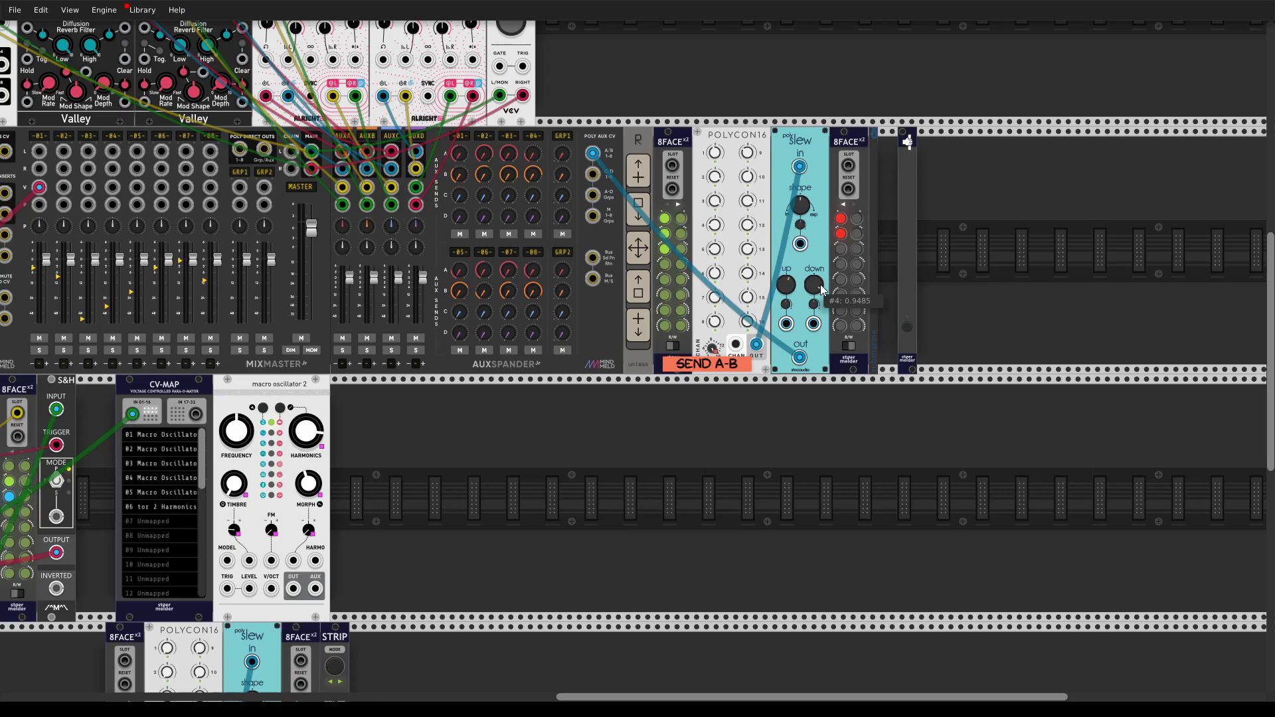
pyautogui.click(841, 251)
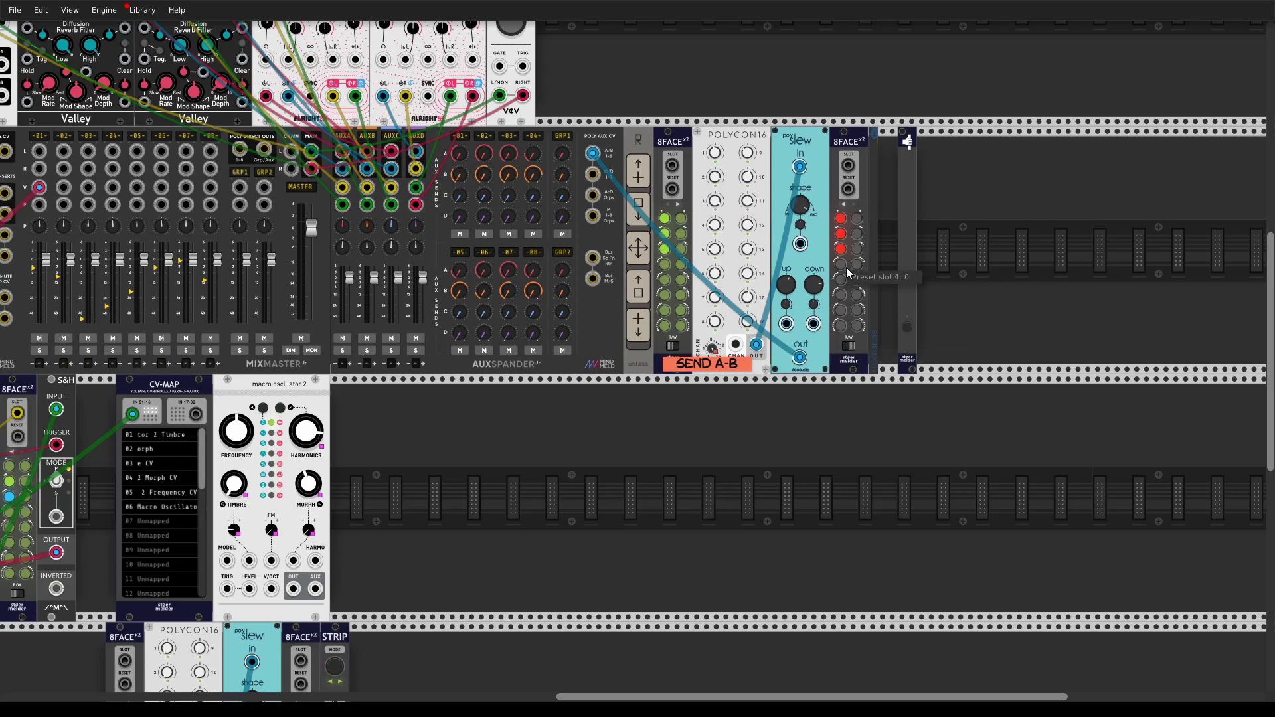
# Step: Return the right SEND A-B 8FACE to read mode and bring the ARRANGER into view
pyautogui.click(848, 346)
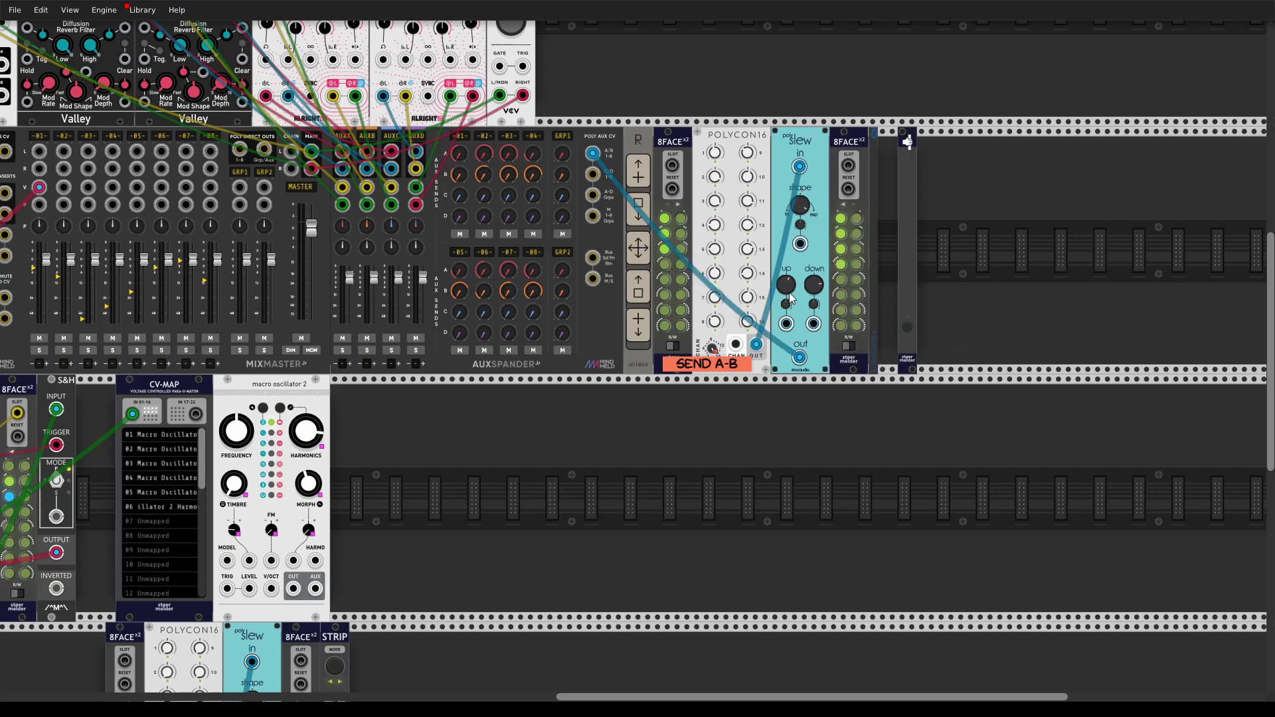
pyautogui.scroll(-2, 965, 515)
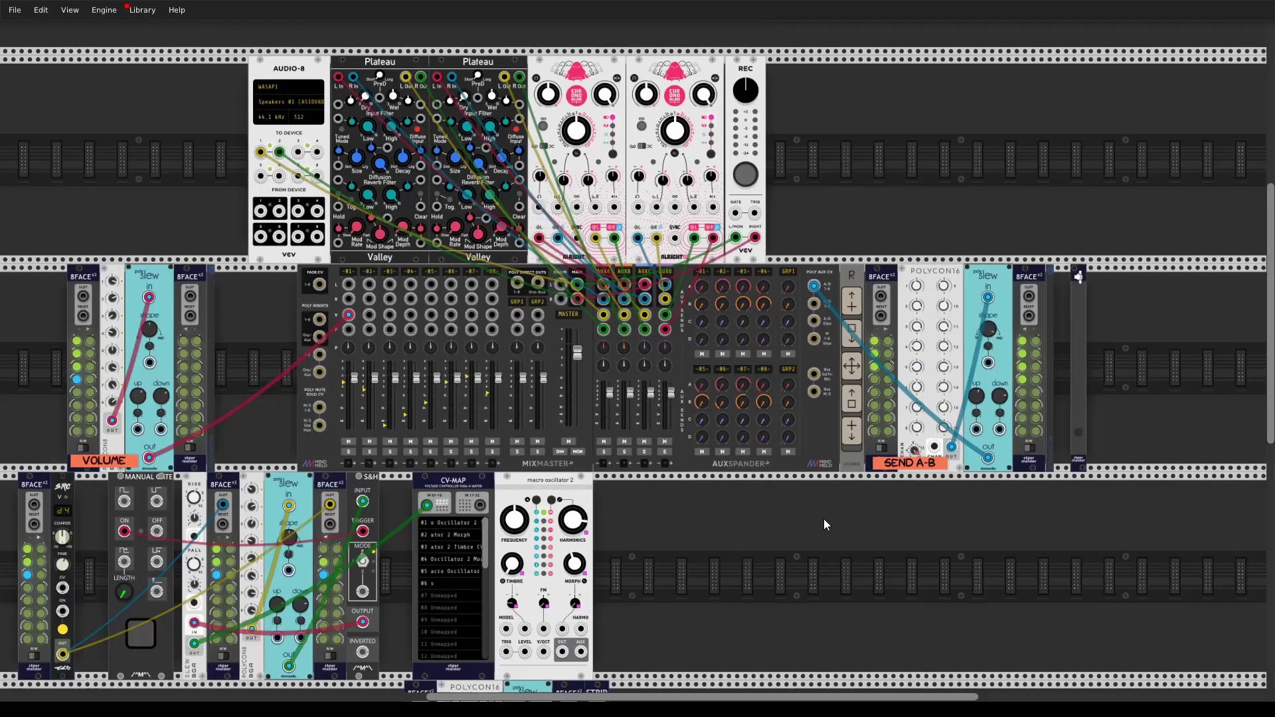
pyautogui.scroll(-1, 823, 519)
pyautogui.moveTo(756, 520); pyautogui.dragTo(794, 491)
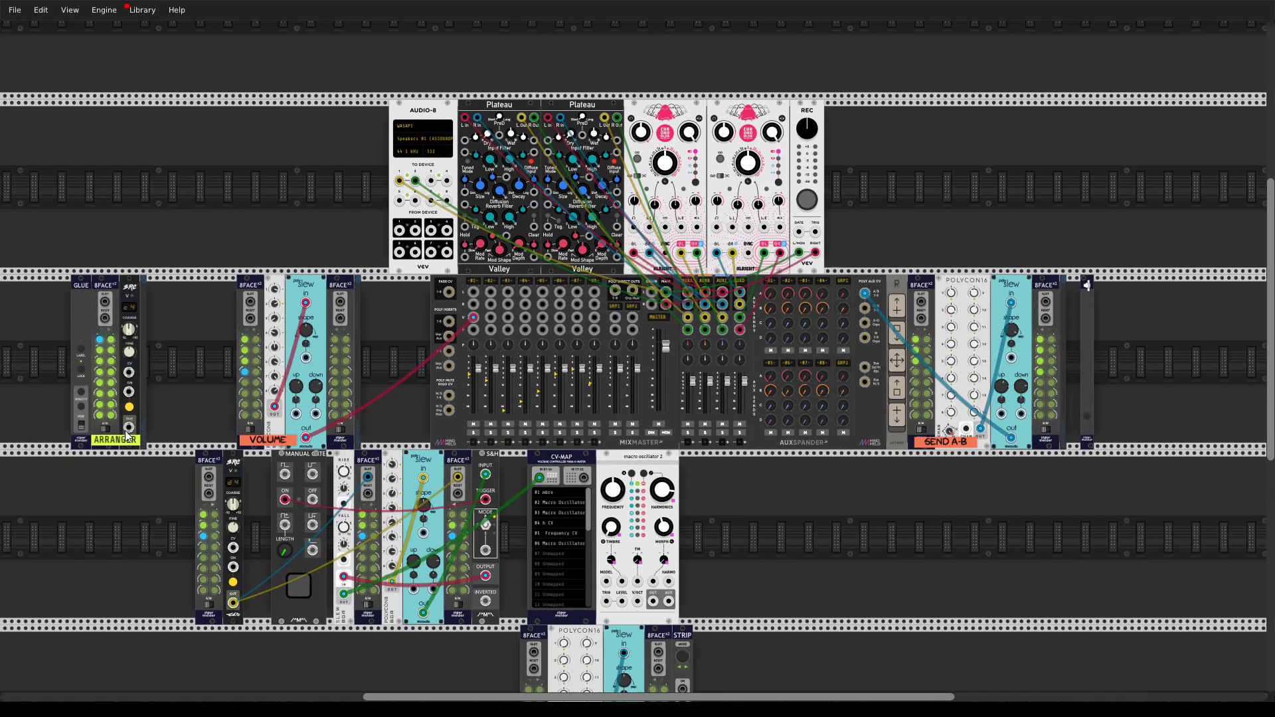
# Step: Cable the ARRANGER output to the slot inputs of both VOLUME and both SEND A-B 8FACEs
pyautogui.moveTo(127, 433); pyautogui.dragTo(251, 306)
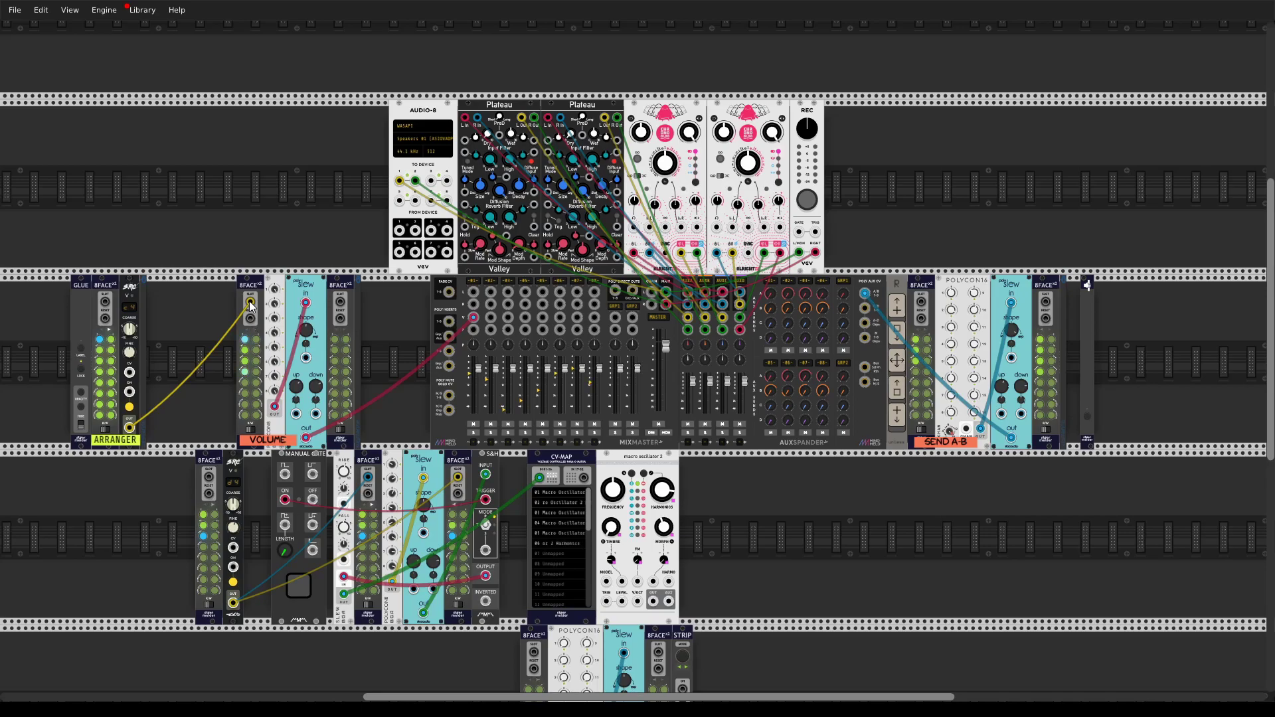
pyautogui.moveTo(340, 302); pyautogui.dragTo(130, 428)
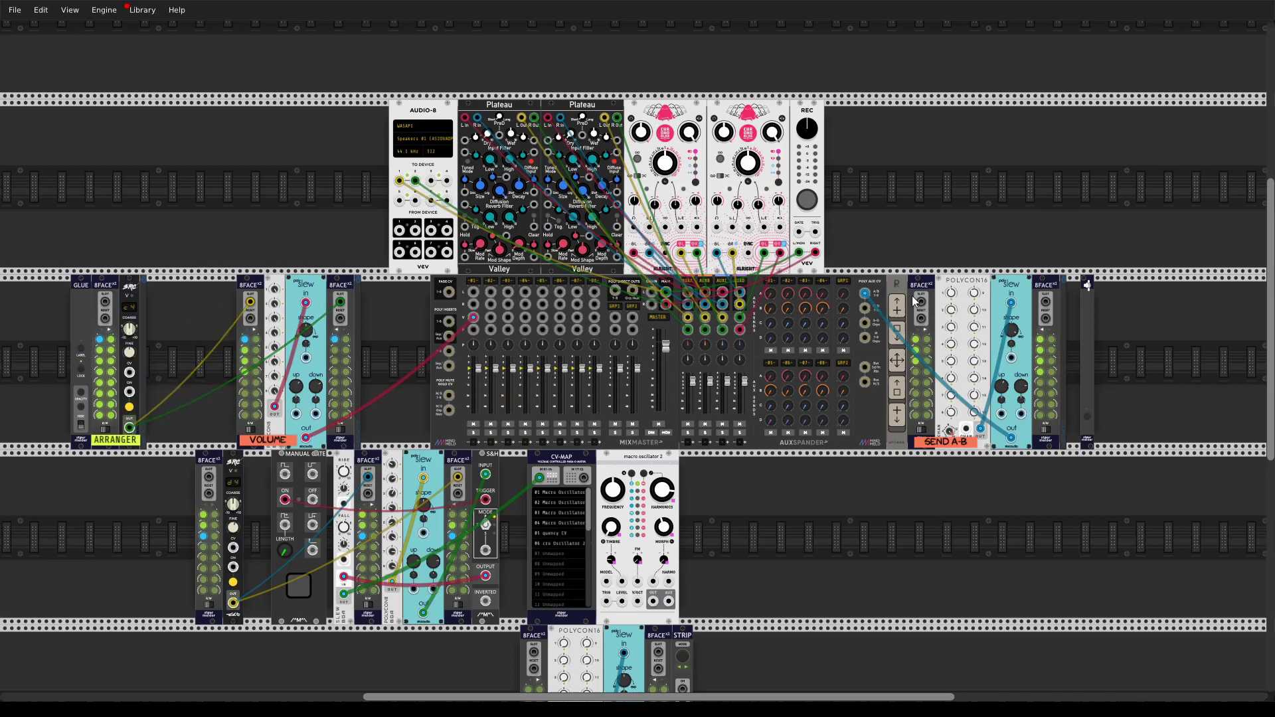
pyautogui.moveTo(920, 301); pyautogui.dragTo(129, 427)
pyautogui.moveTo(1044, 304); pyautogui.dragTo(129, 427)
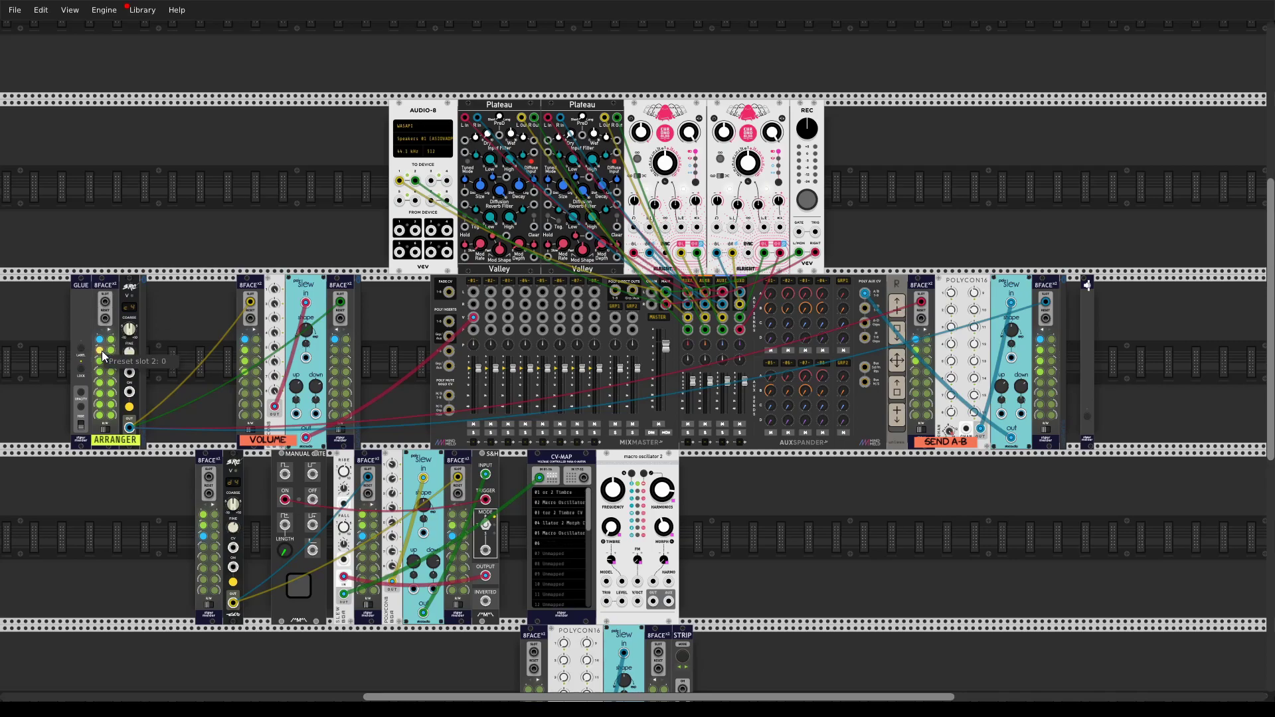
# Step: Add a CLKD clock, patch CLK 1 to the ARRANGER 8FACE, and set its slot input to Arm mode
pyautogui.scroll(-2, 199, 332)
pyautogui.press('Return')
pyautogui.press('BackSpace')
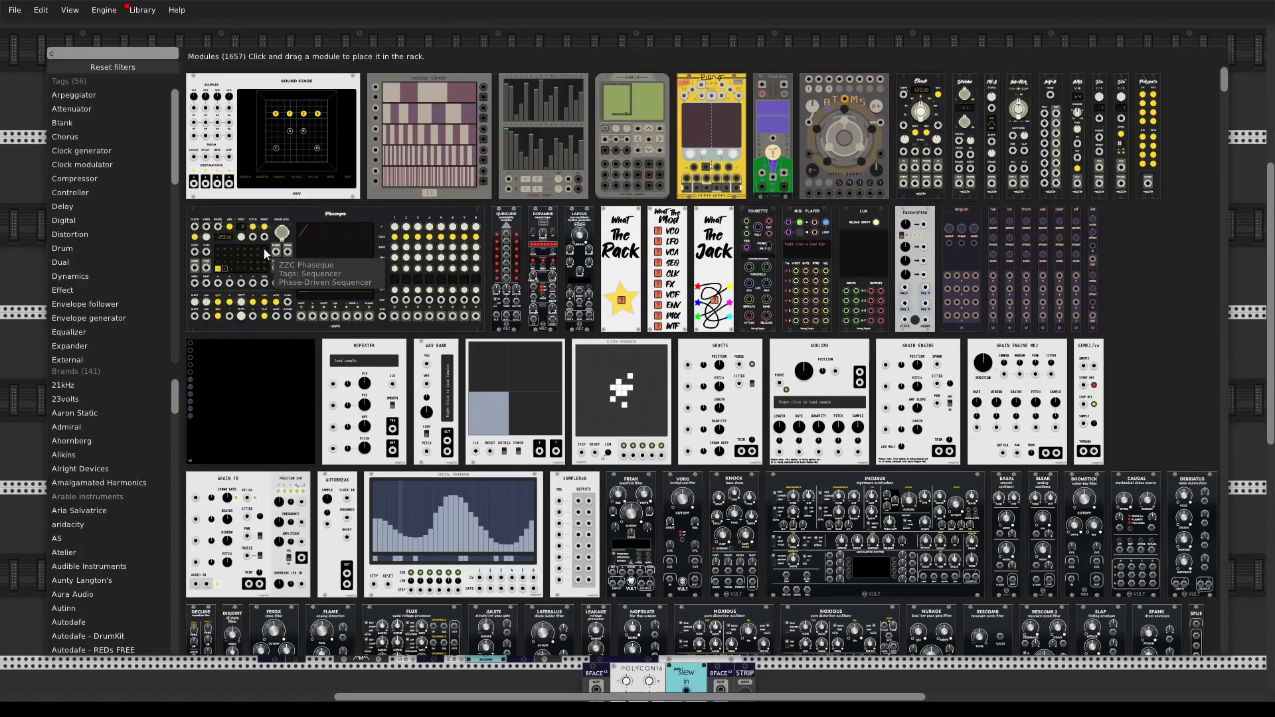
pyautogui.press('Escape')
pyautogui.moveTo(234, 192); pyautogui.dragTo(275, 193)
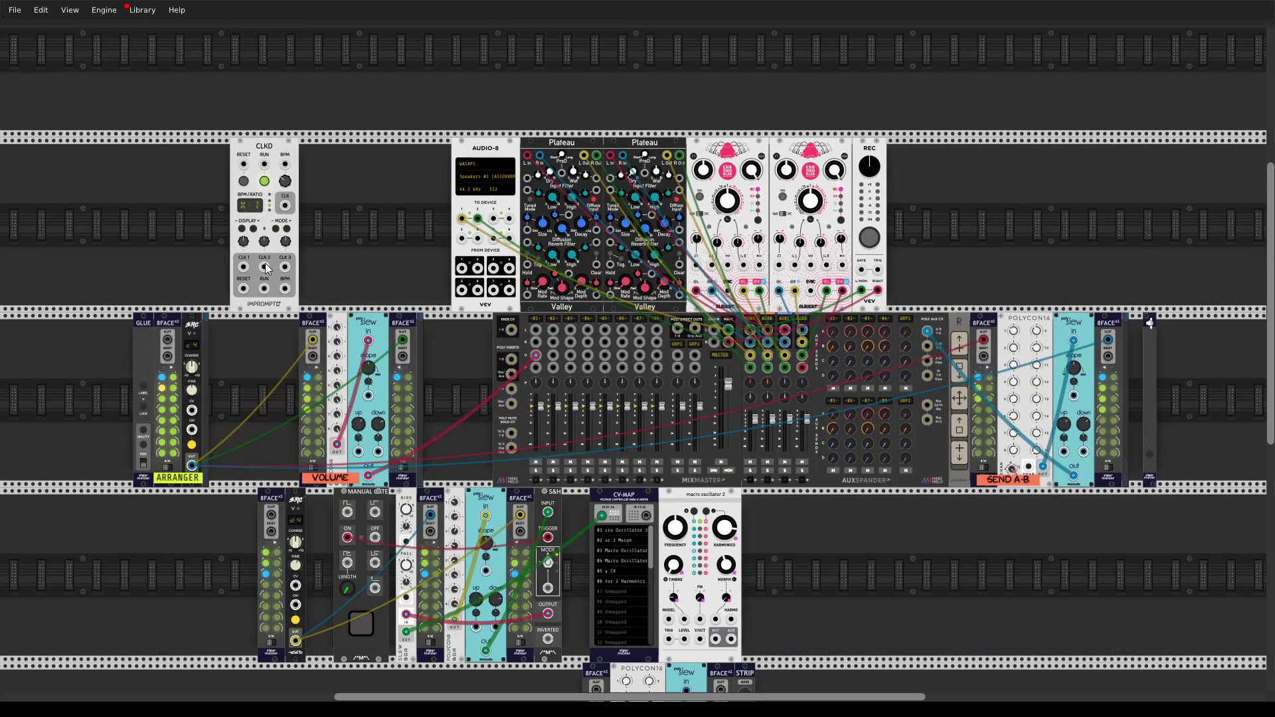
pyautogui.moveTo(243, 267)
pyautogui.mouseDown()
pyautogui.moveTo(240, 292)
pyautogui.moveTo(168, 340)
pyautogui.mouseUp()
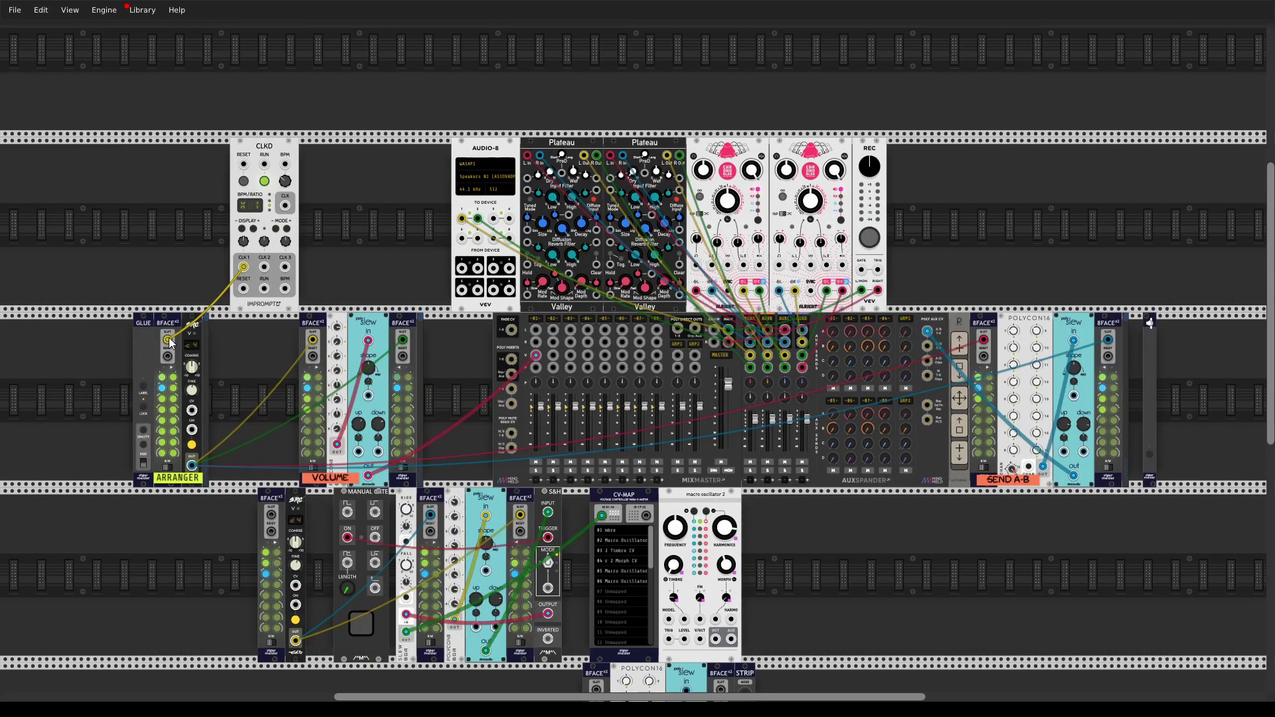
pyautogui.rightClick(166, 321)
pyautogui.moveTo(256, 528)
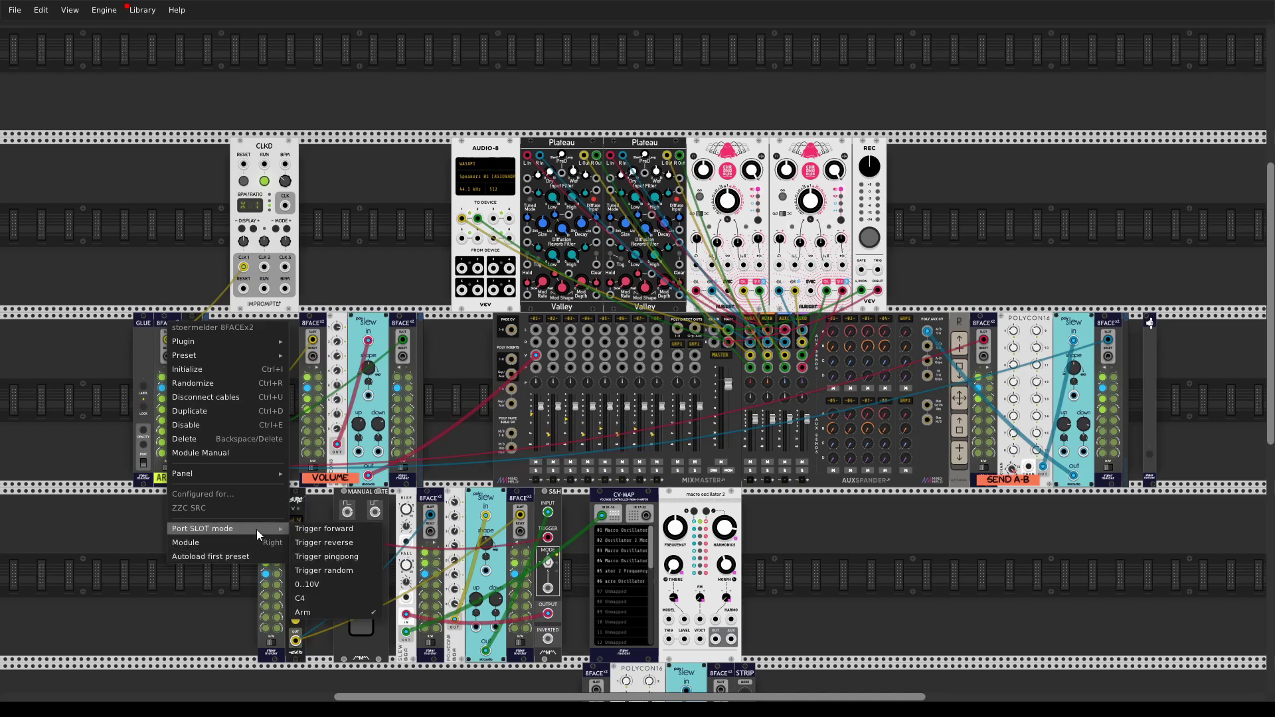
pyautogui.click(304, 614)
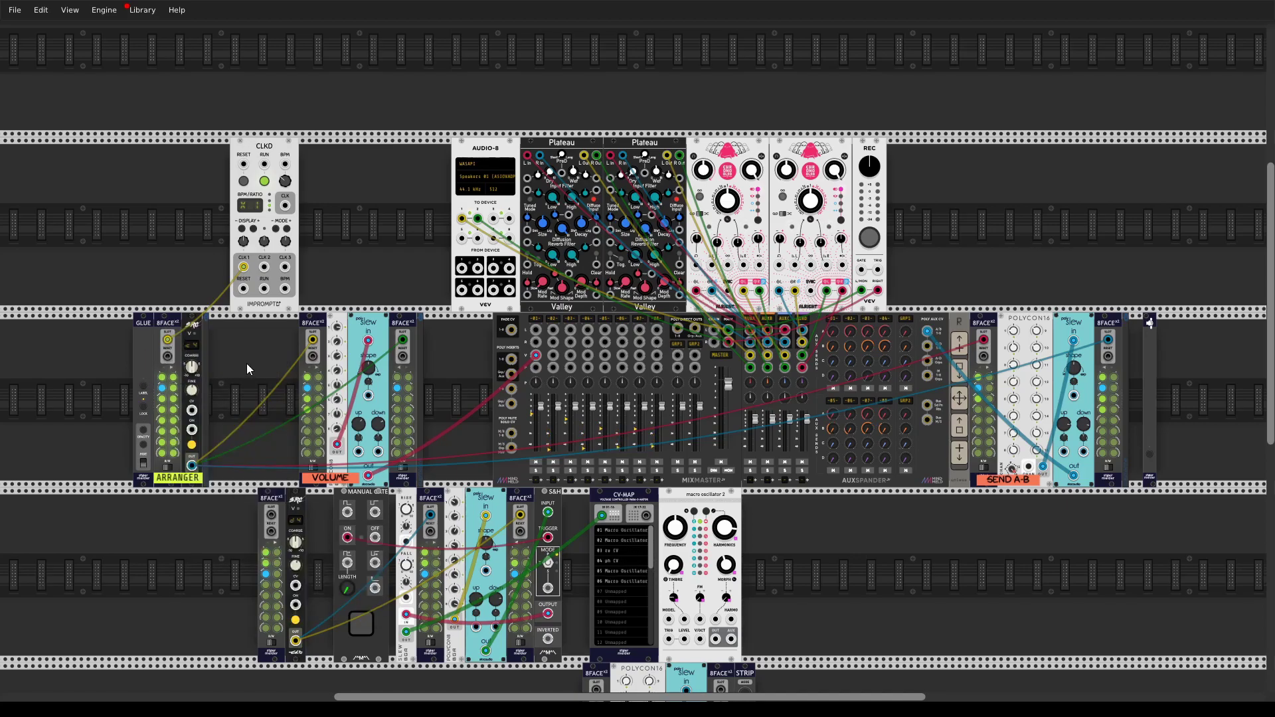
# Step: Recall Arranger slots 1, 3, 2 and 1, switching the linked strips' presets together
pyautogui.click(161, 377)
pyautogui.click(161, 399)
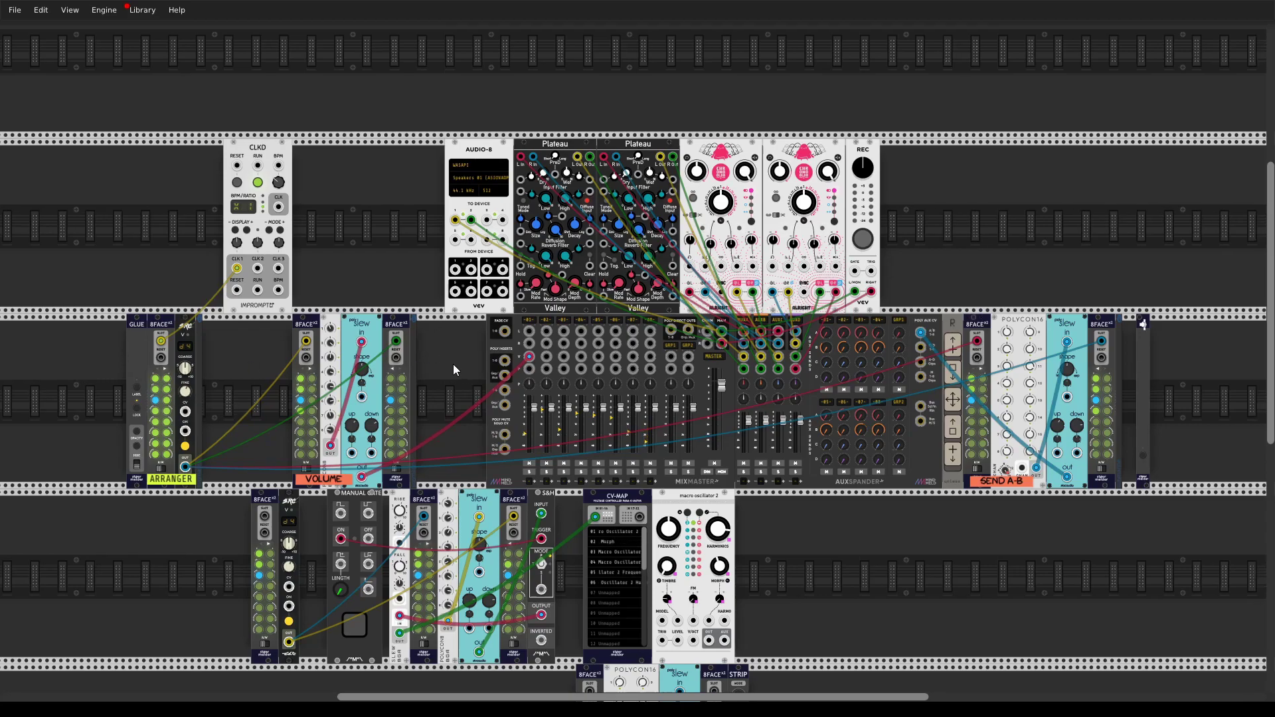
pyautogui.moveTo(453, 364); pyautogui.dragTo(404, 373)
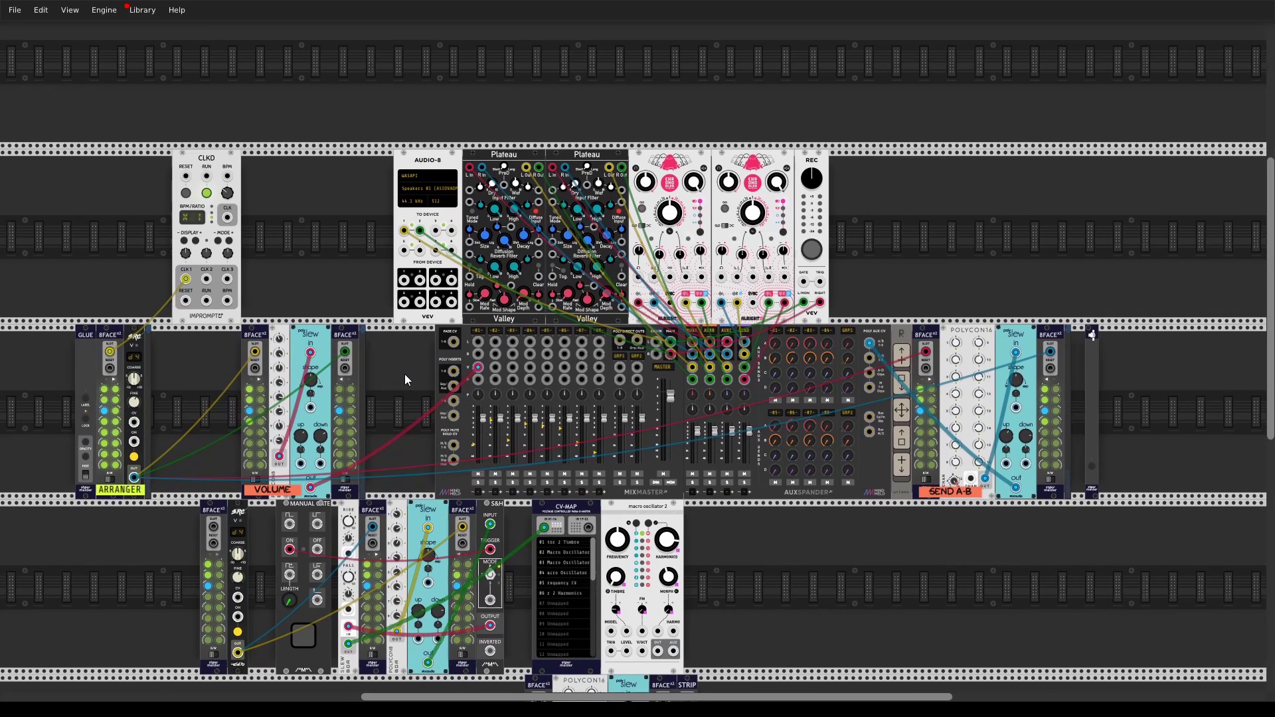
pyautogui.click(108, 400)
pyautogui.click(108, 389)
# Step: Place a STRIP module, found by searching 'strip', in the empty rack row
pyautogui.scroll(-5, 774, 545)
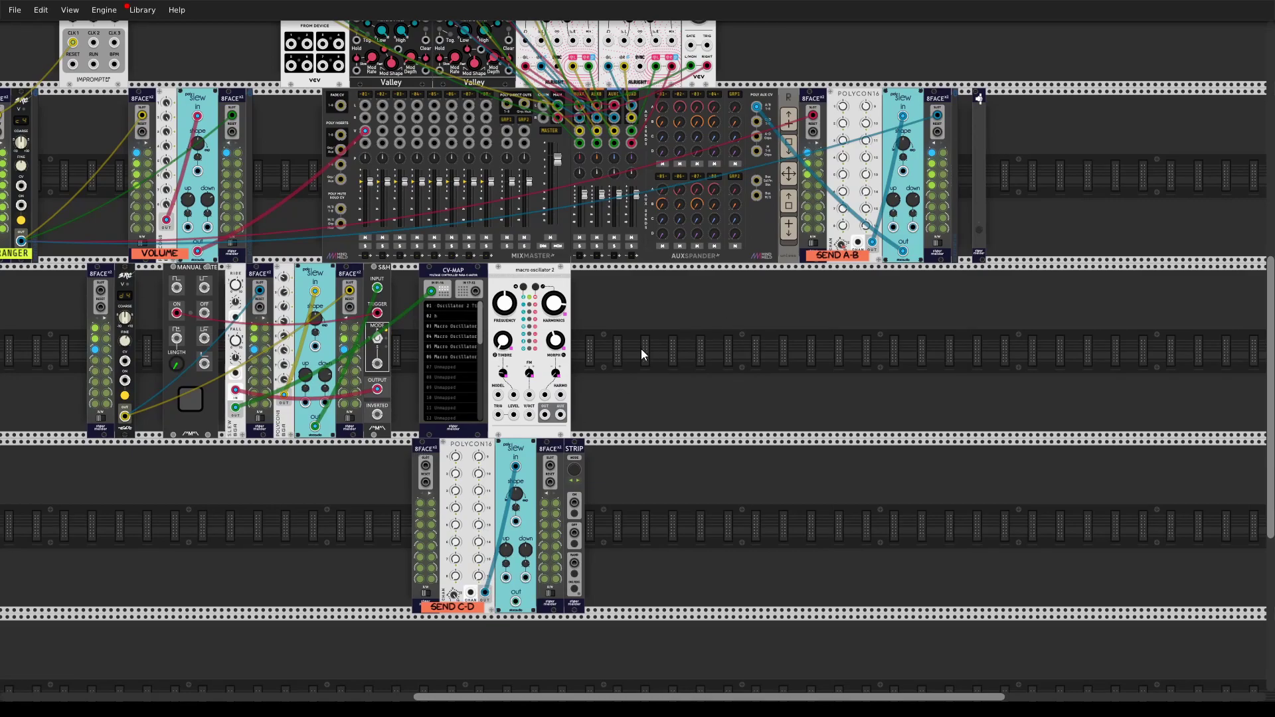
pyautogui.moveTo(640, 348); pyautogui.dragTo(727, 420)
pyautogui.scroll(-8, 727, 419)
pyautogui.rightClick(905, 436)
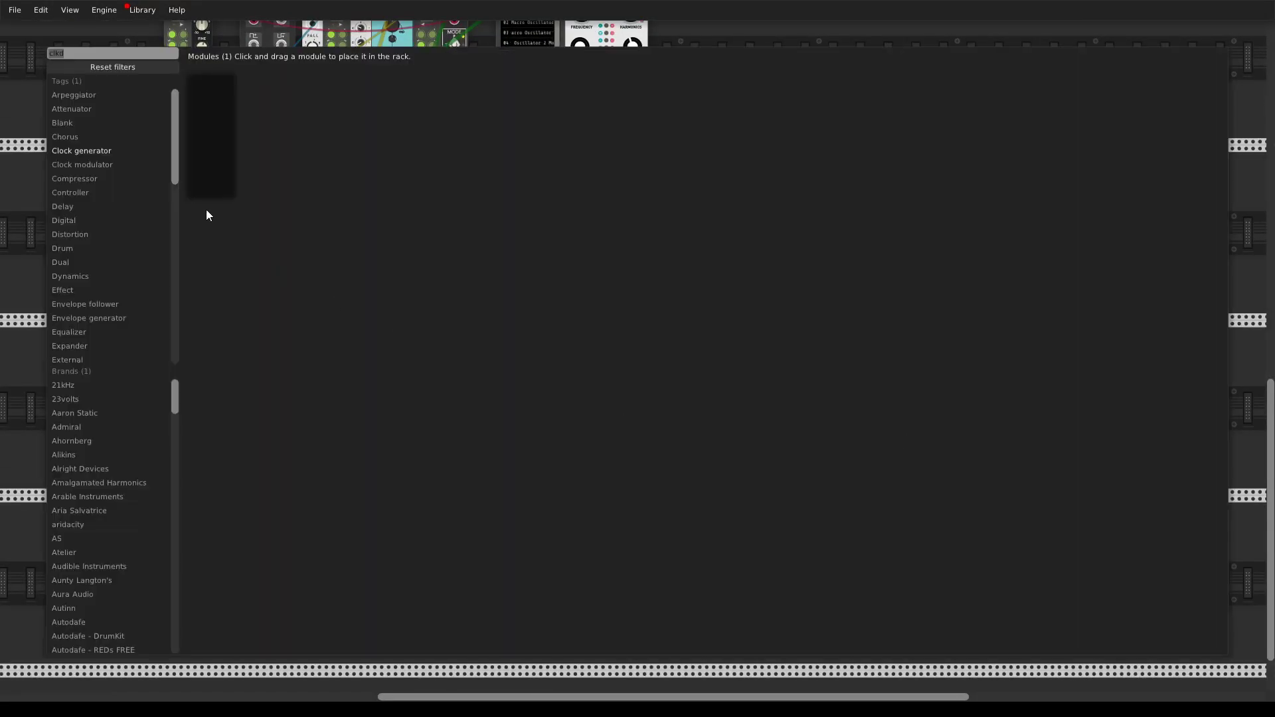
pyautogui.click(126, 66)
pyautogui.write('strip')
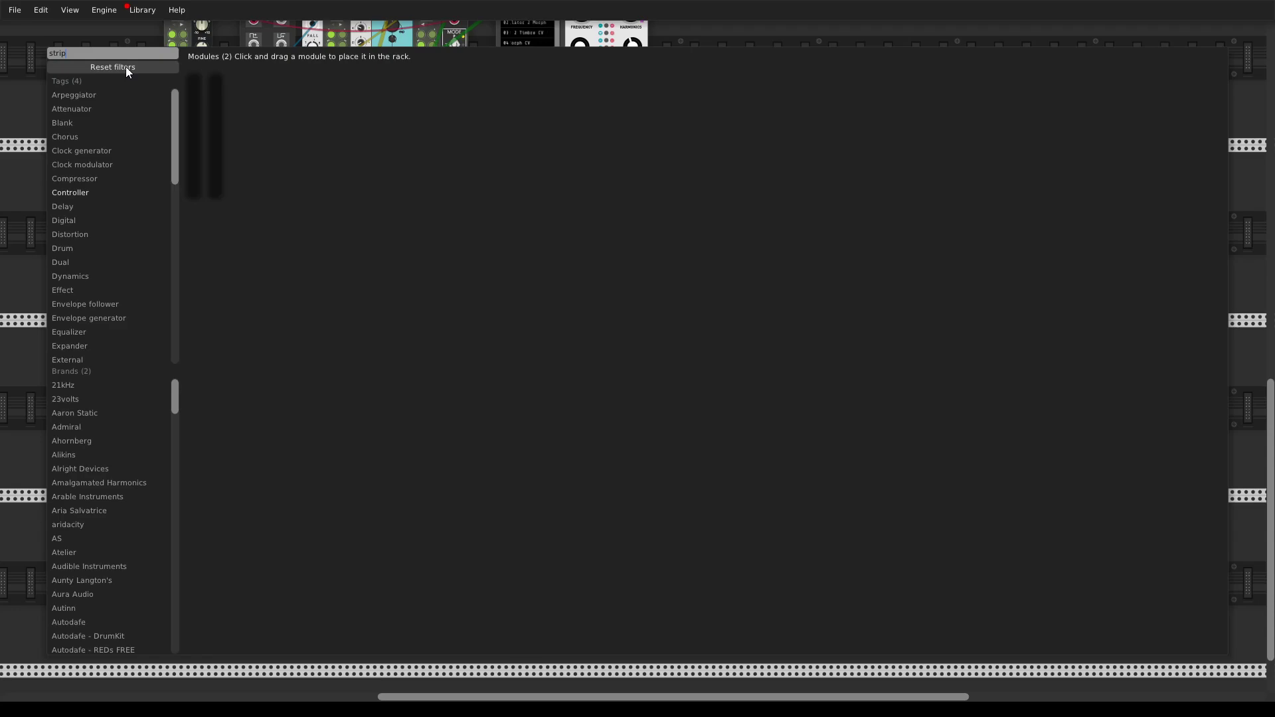
pyautogui.moveTo(197, 123); pyautogui.dragTo(751, 404)
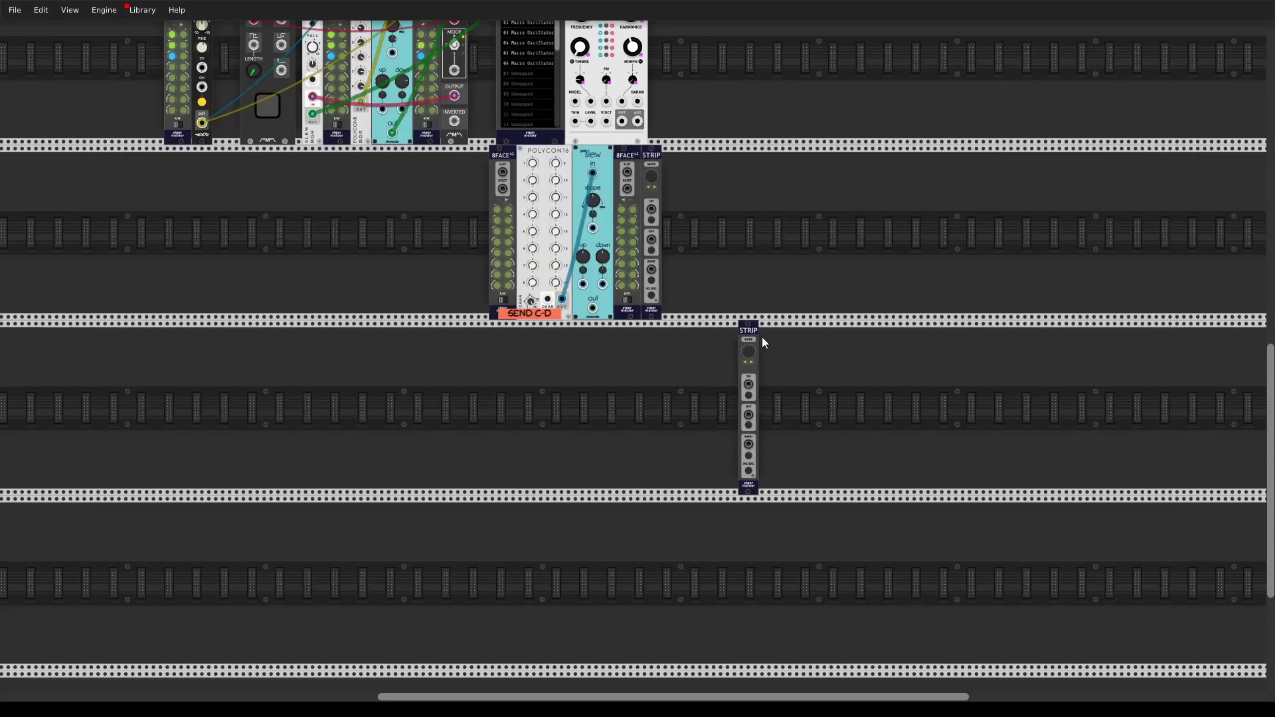
# Step: Load the saved strip file from STRIP's menu and view the imported module chain
pyautogui.rightClick(750, 339)
pyautogui.moveTo(795, 495)
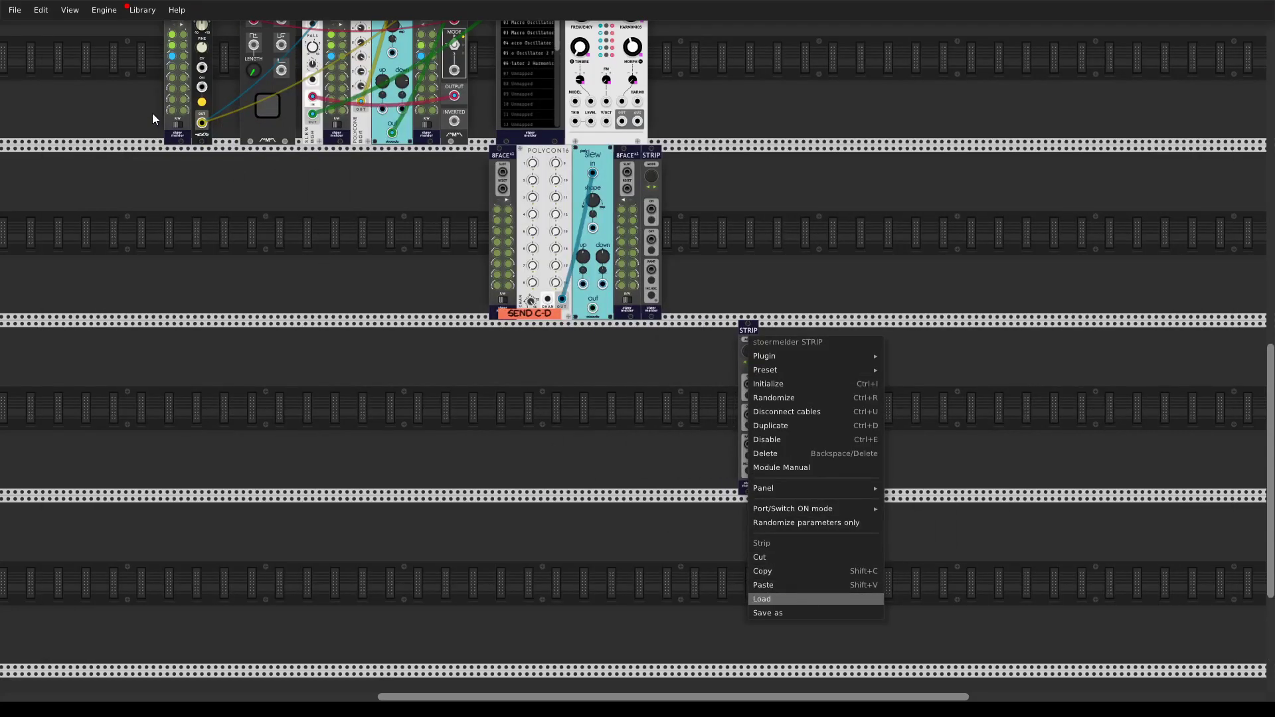
pyautogui.moveTo(405, 530); pyautogui.dragTo(792, 566)
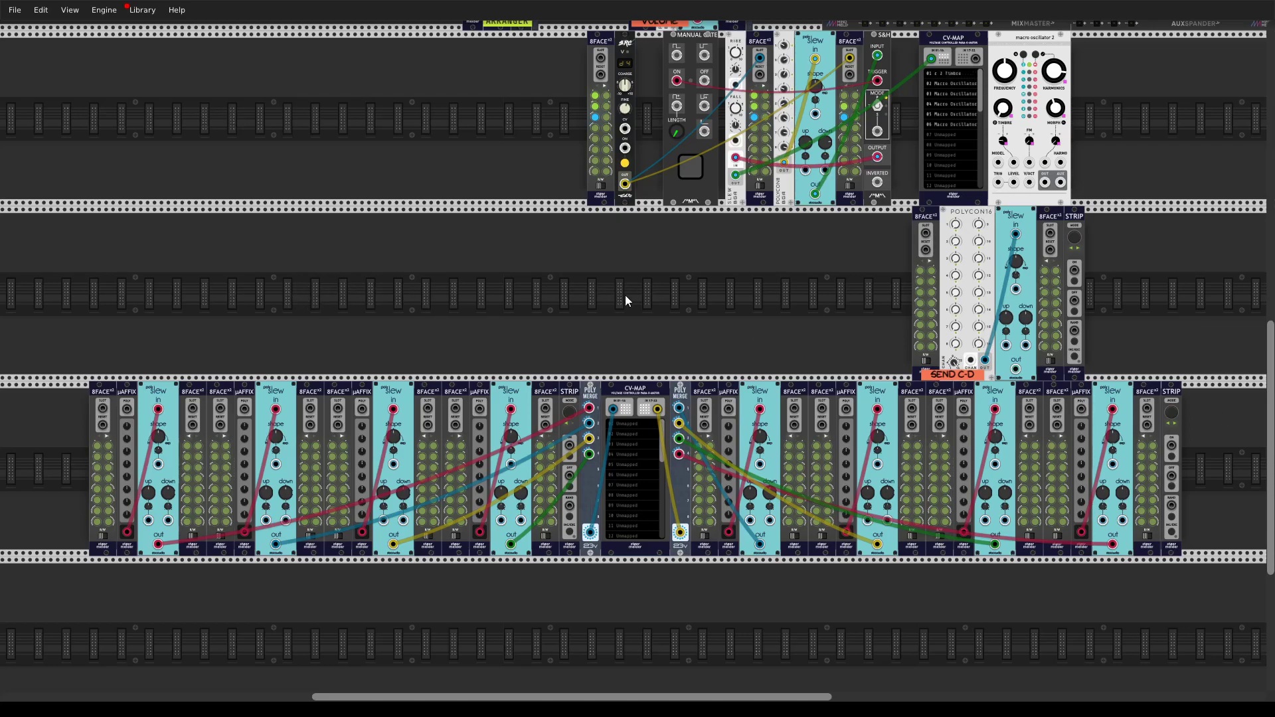
# Step: Look over the new strip and check the POLY MERGE options without changing anything
pyautogui.scroll(6, 595, 296)
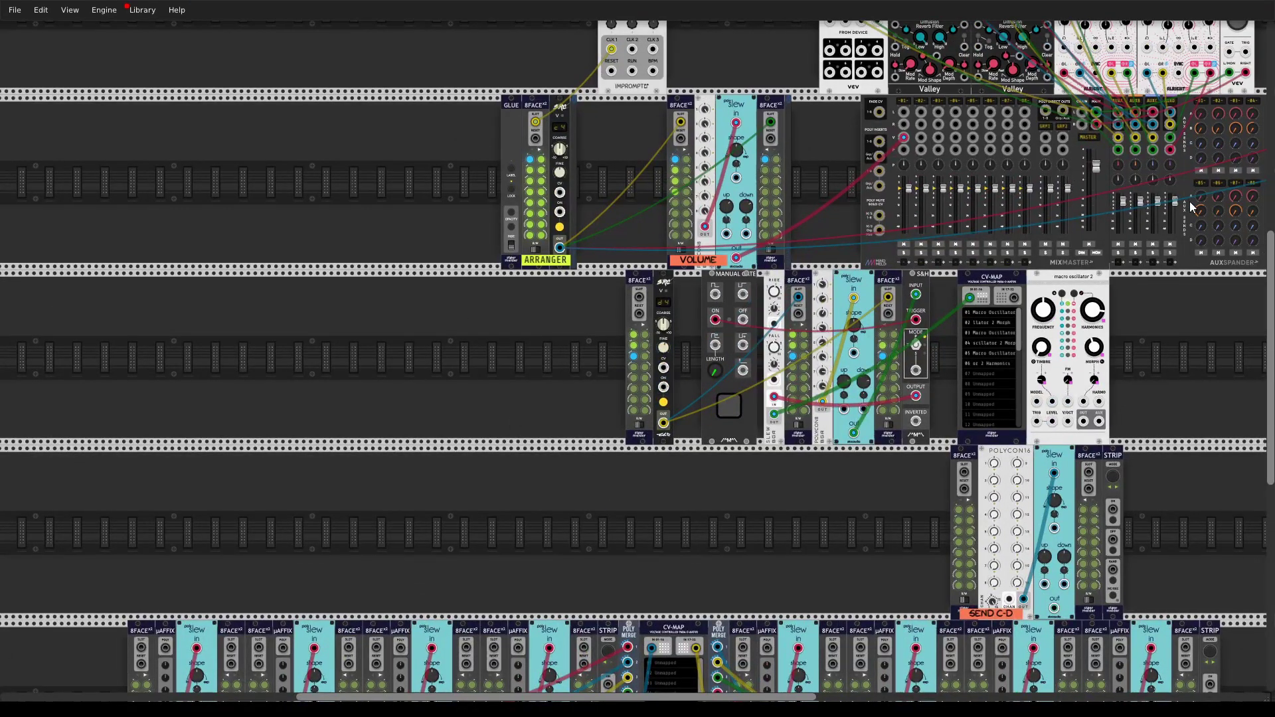
pyautogui.scroll(-5, 377, 475)
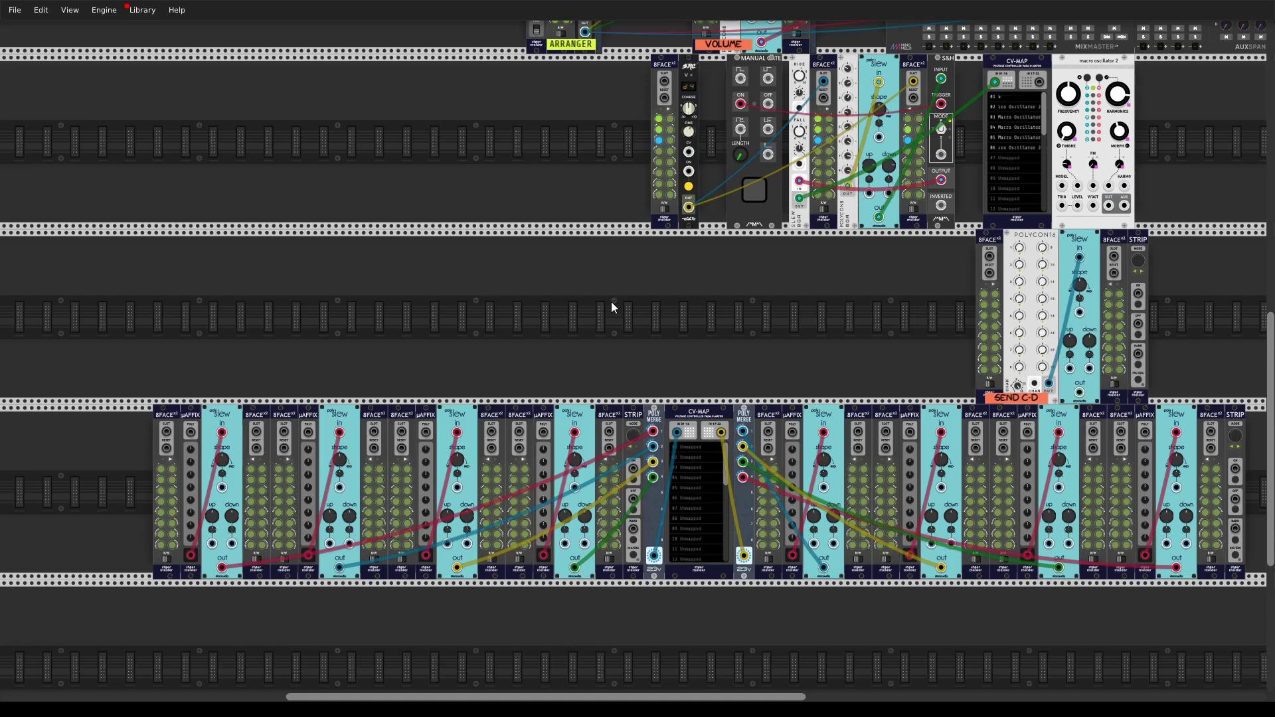
pyautogui.rightClick(656, 422)
pyautogui.click(591, 614)
pyautogui.moveTo(707, 352); pyautogui.dragTo(659, 315)
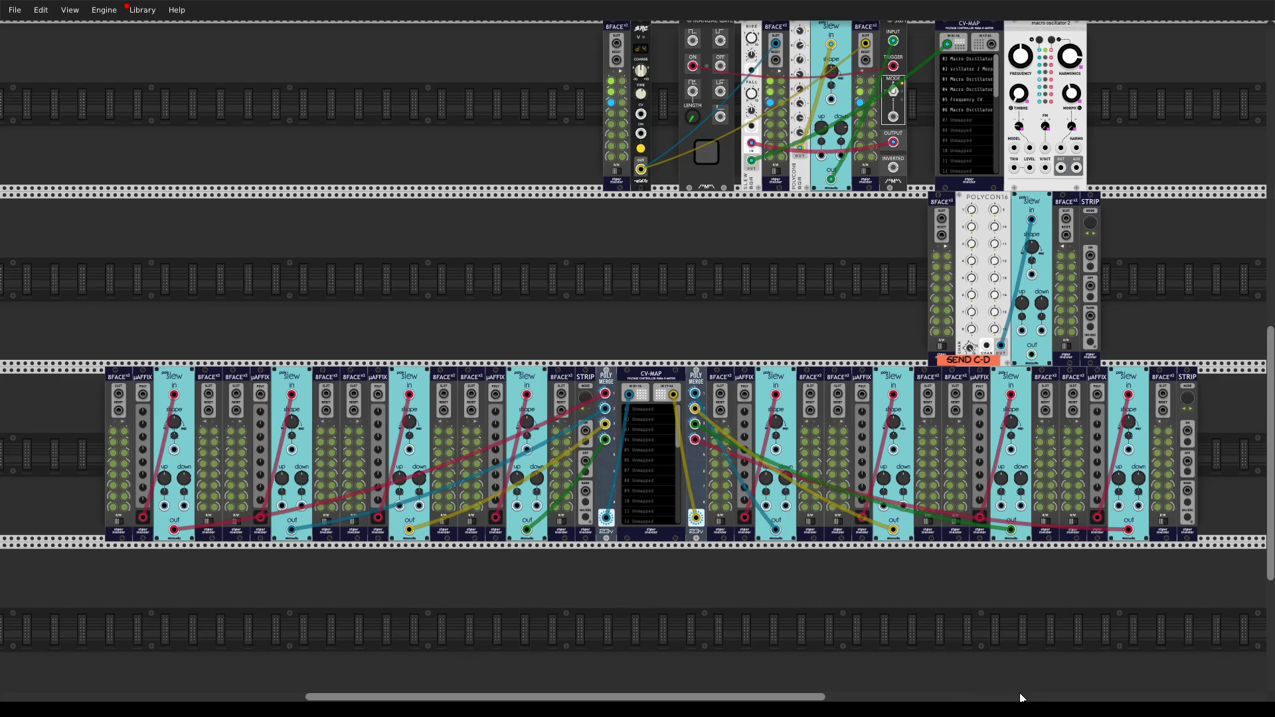
# Step: Bring up the File menu with its new, open, save and revert commands
pyautogui.click(12, 9)
pyautogui.click(145, 73)
pyautogui.click(12, 10)
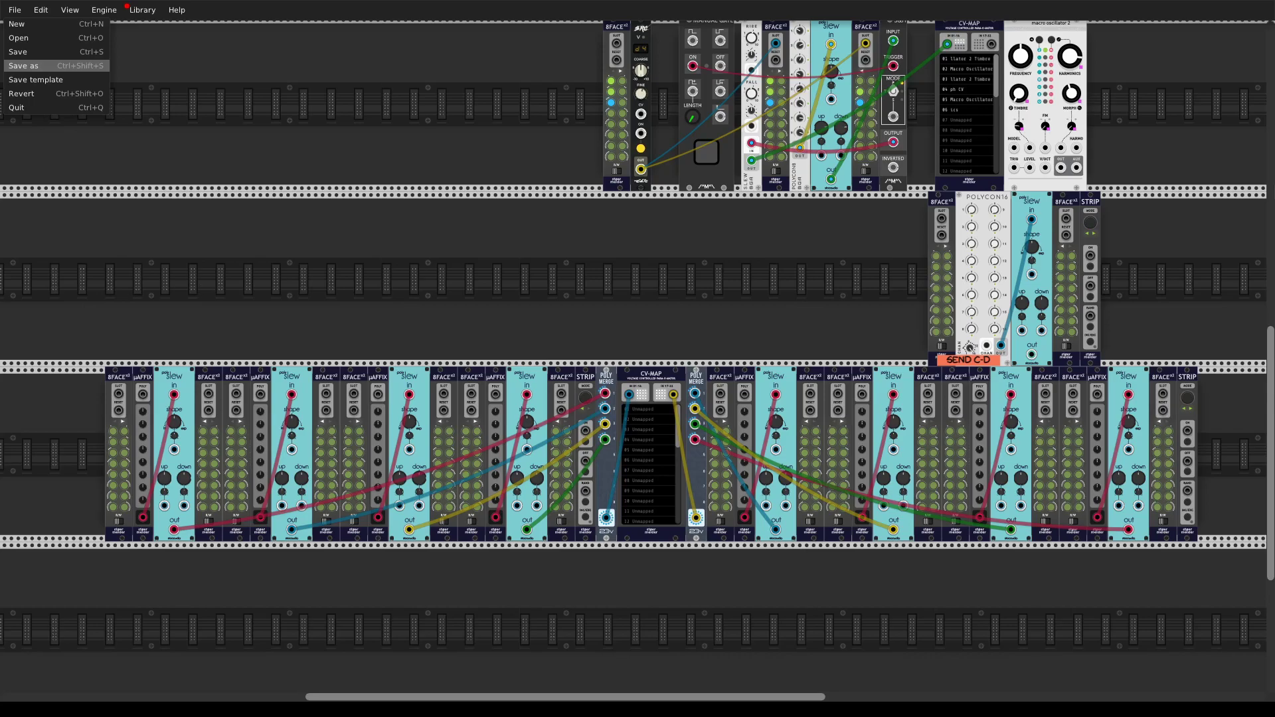
# Step: Load the completed techno patch file and shift the view over it
pyautogui.click(201, 290)
pyautogui.click(14, 10)
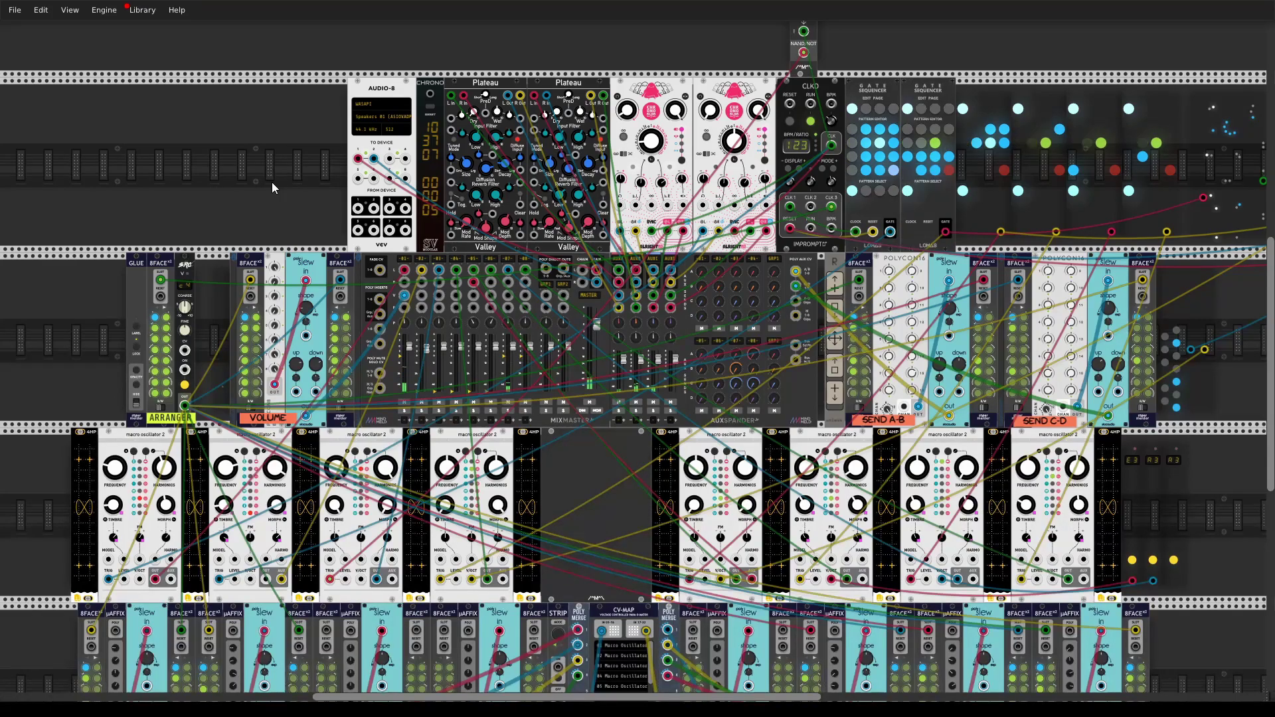
pyautogui.moveTo(273, 188); pyautogui.dragTo(308, 208)
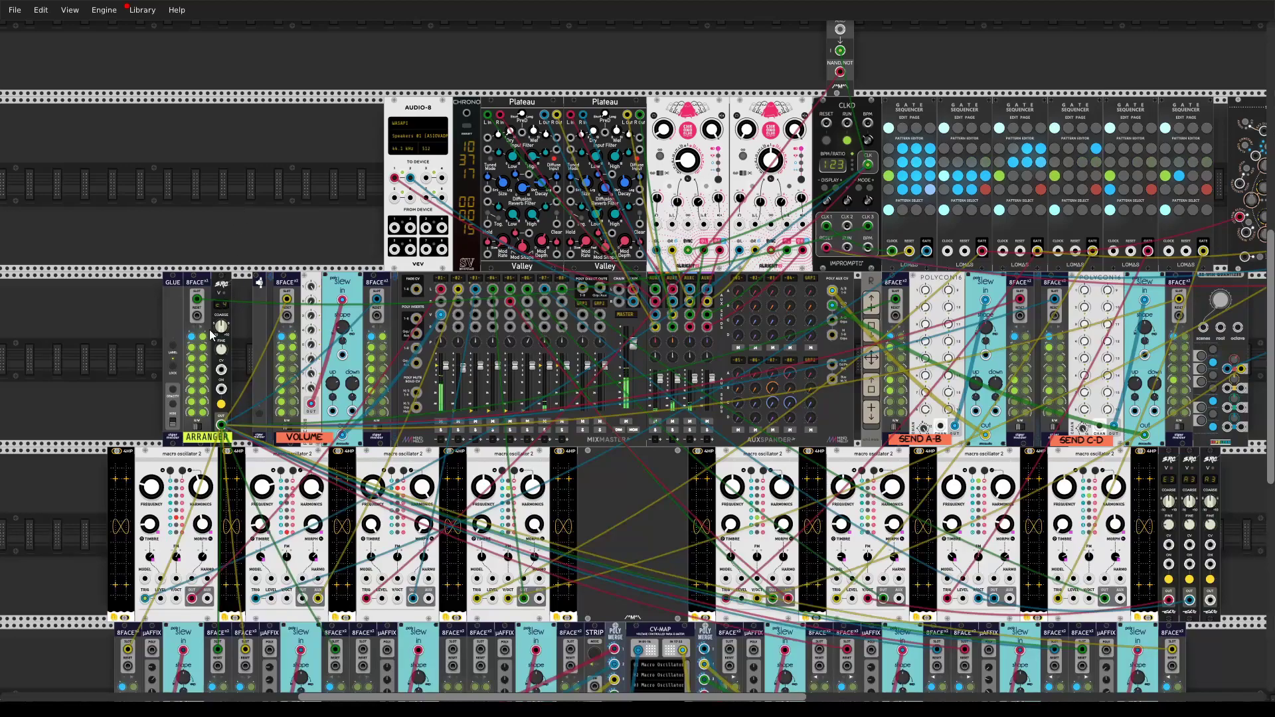
pyautogui.scroll(-5, 254, 392)
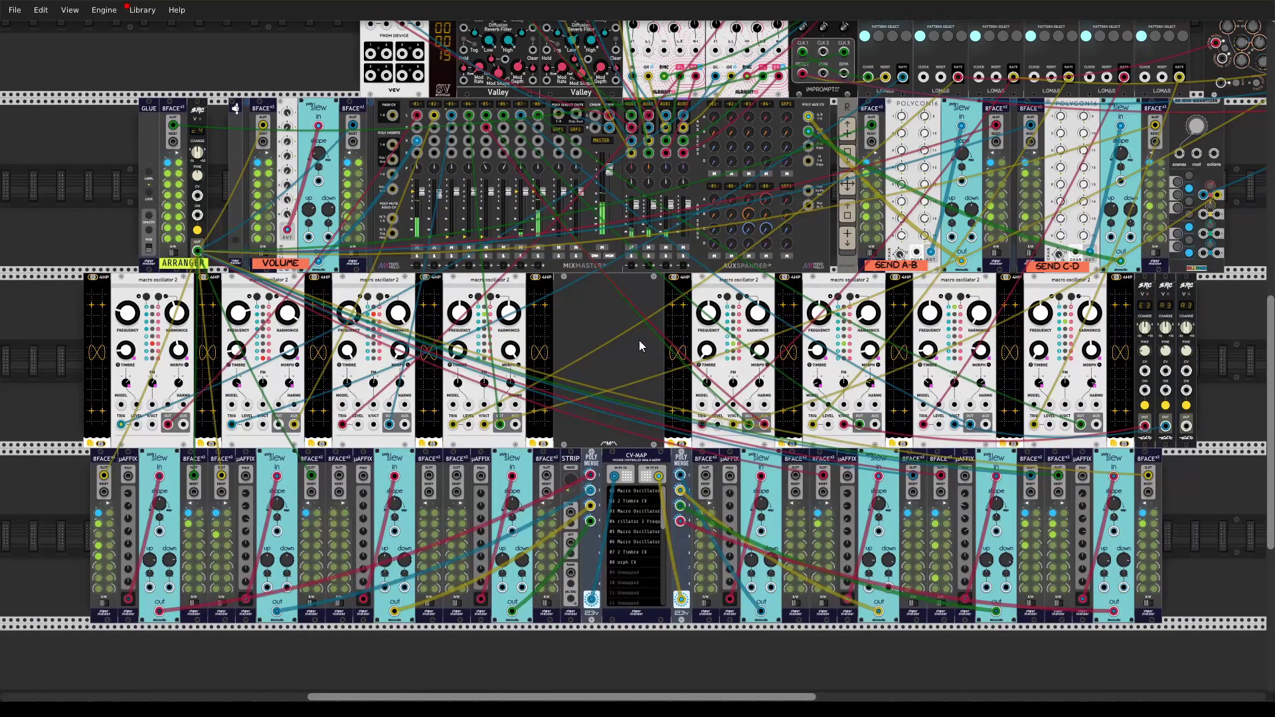
pyautogui.moveTo(638, 340); pyautogui.dragTo(691, 400)
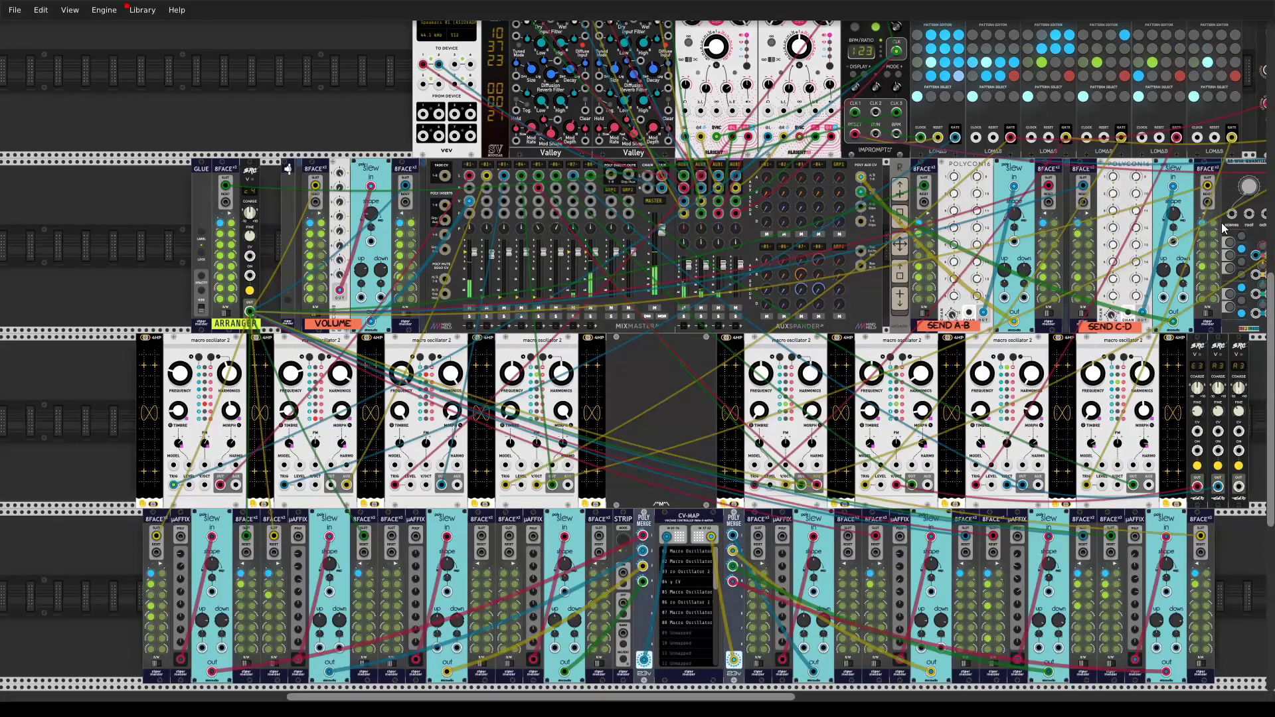
pyautogui.scroll(2, 1169, 238)
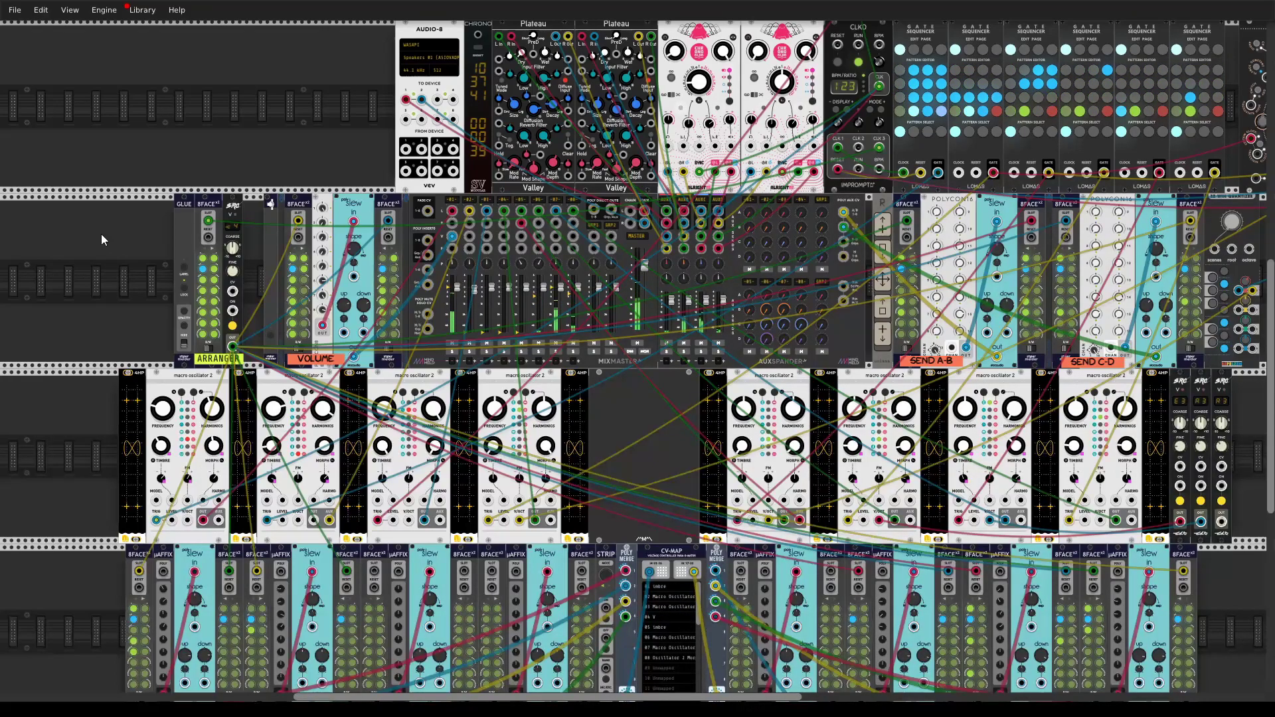
pyautogui.moveTo(624, 448); pyautogui.dragTo(568, 404)
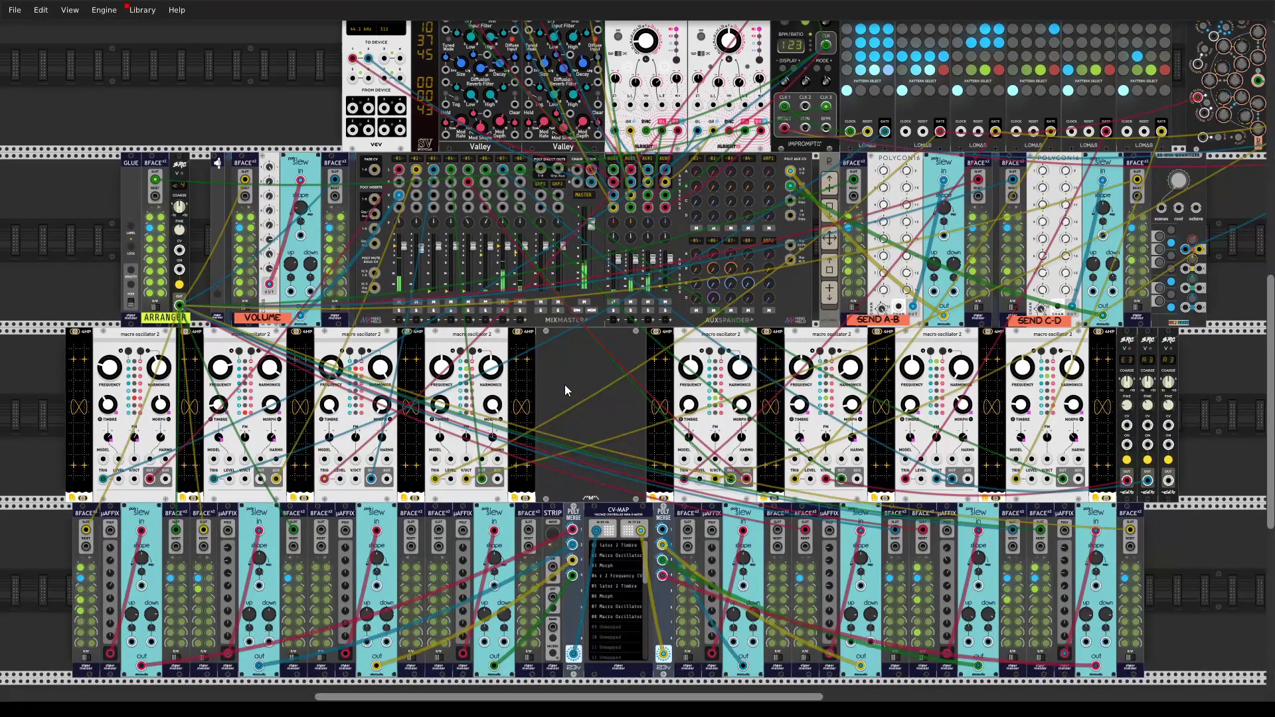
pyautogui.moveTo(564, 385); pyautogui.dragTo(612, 422)
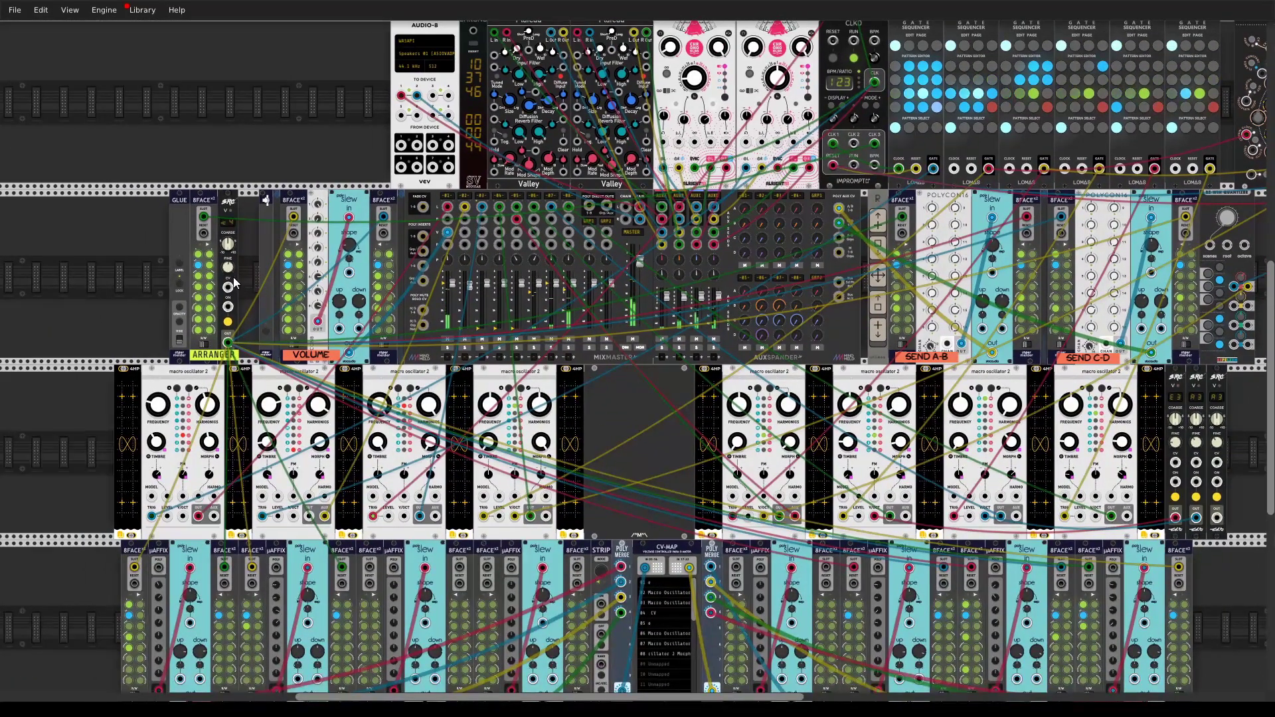
# Step: Switch the Arranger 8FACE to preset slot 5
pyautogui.click(197, 275)
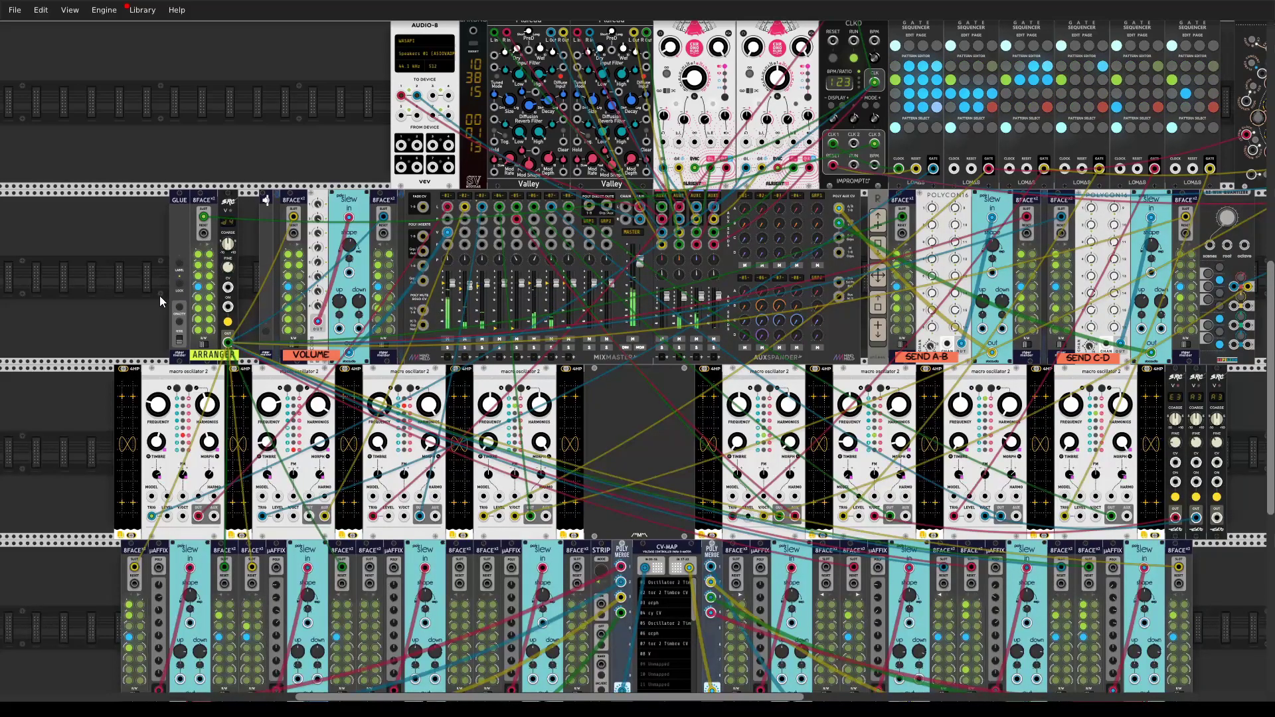
pyautogui.click(200, 302)
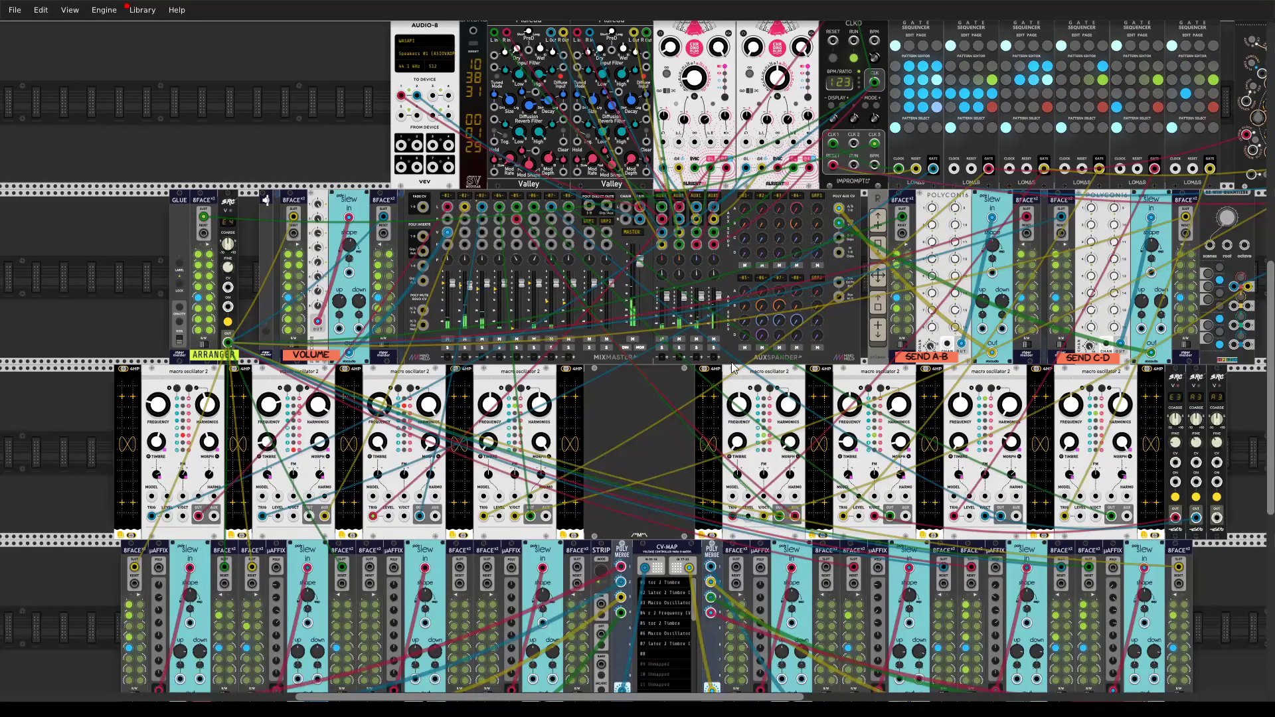
# Step: Advance the Arranger 8FACE through preset slots 6, 7, 8 and 9
pyautogui.click(198, 315)
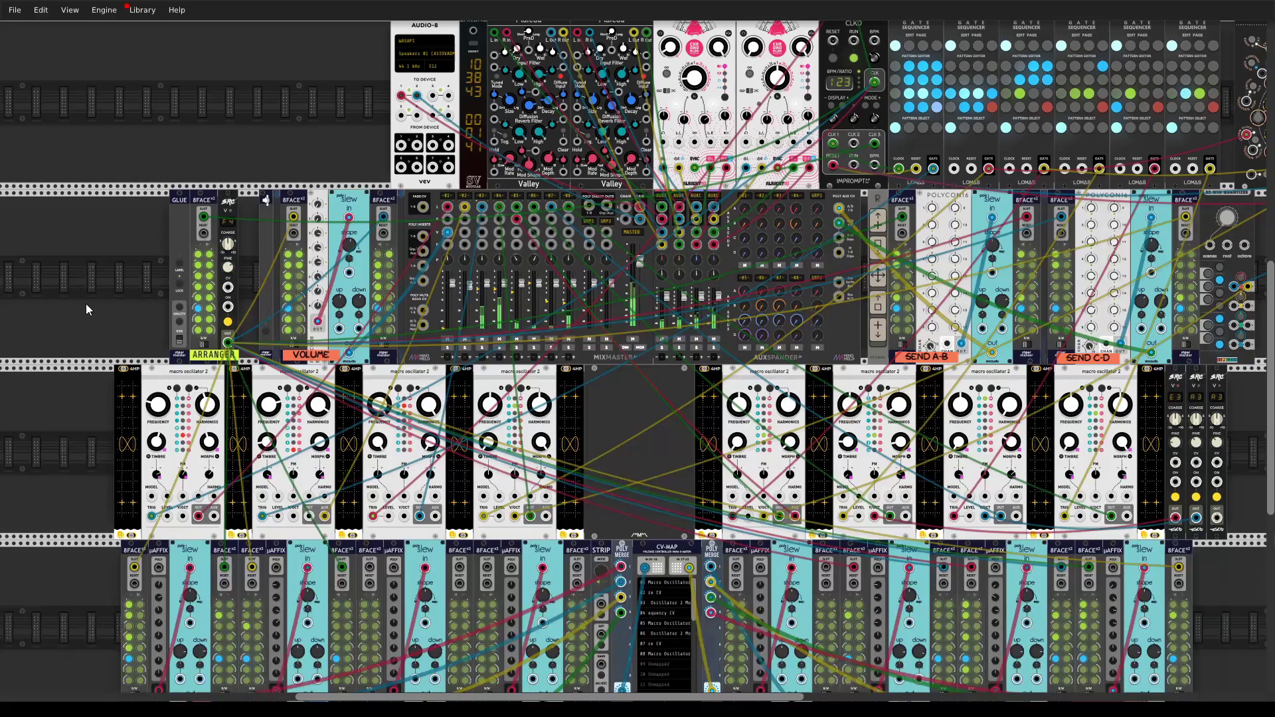
pyautogui.click(197, 324)
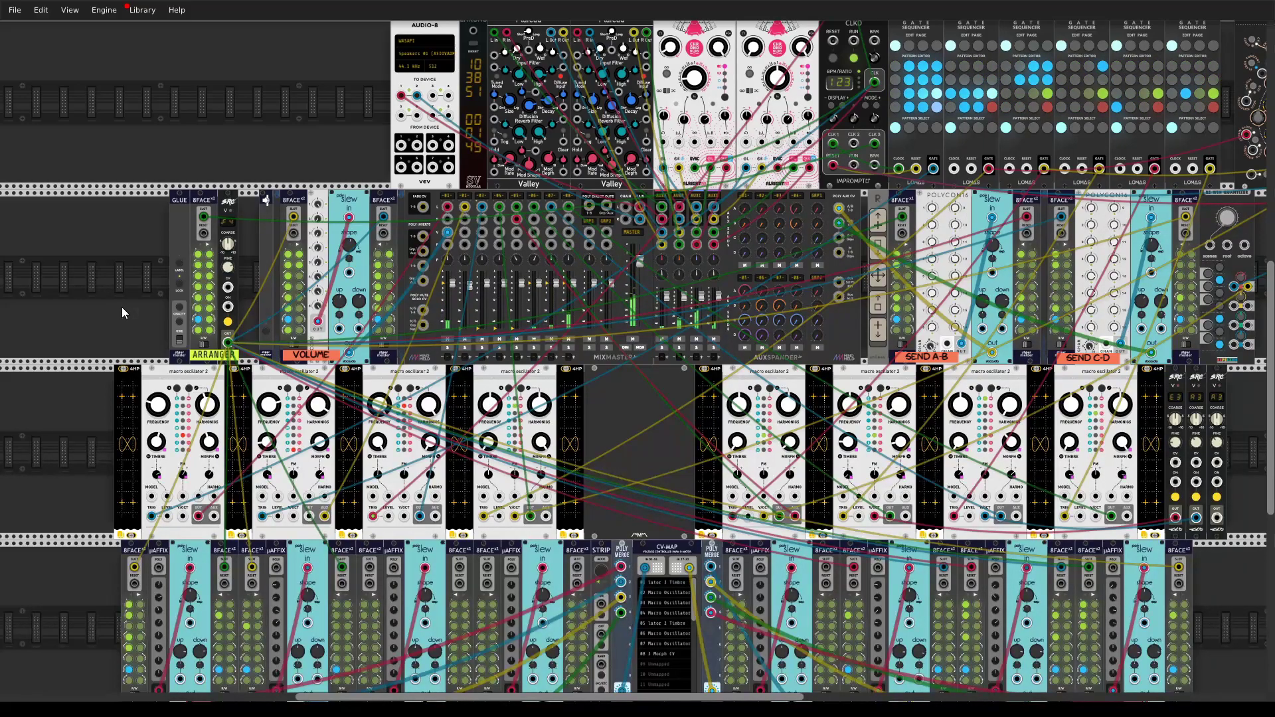
pyautogui.click(197, 334)
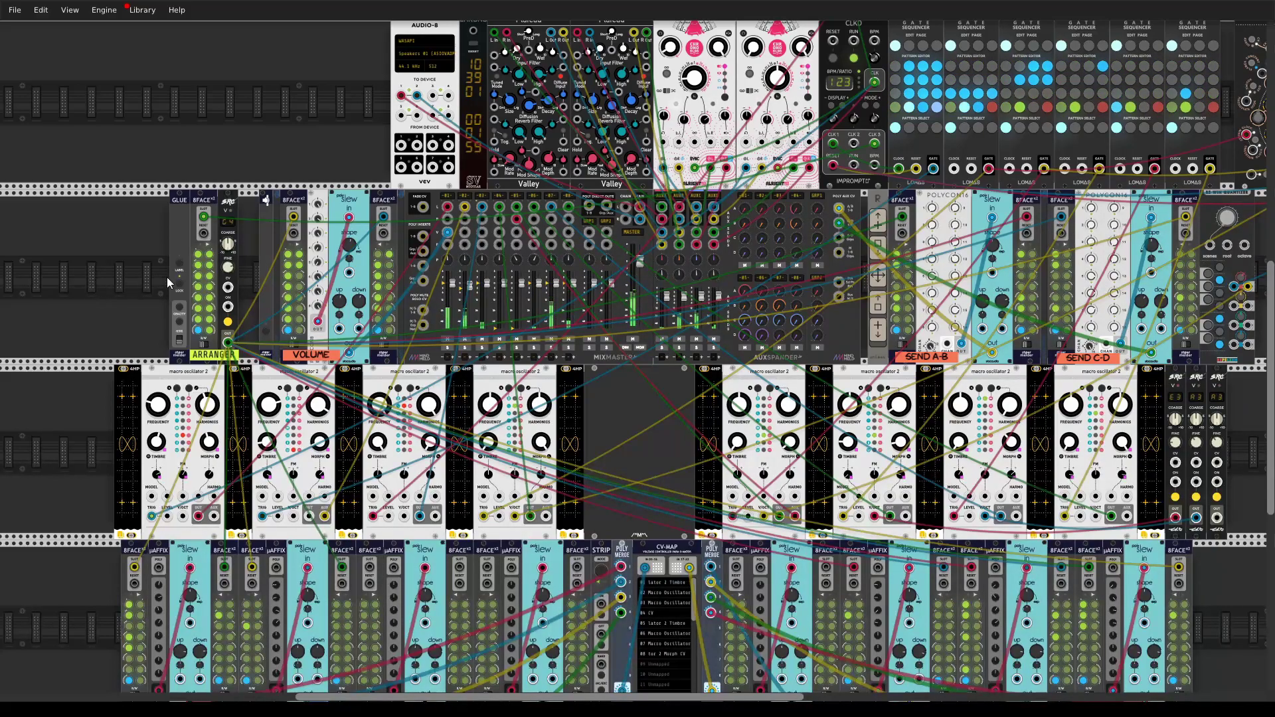
pyautogui.click(213, 253)
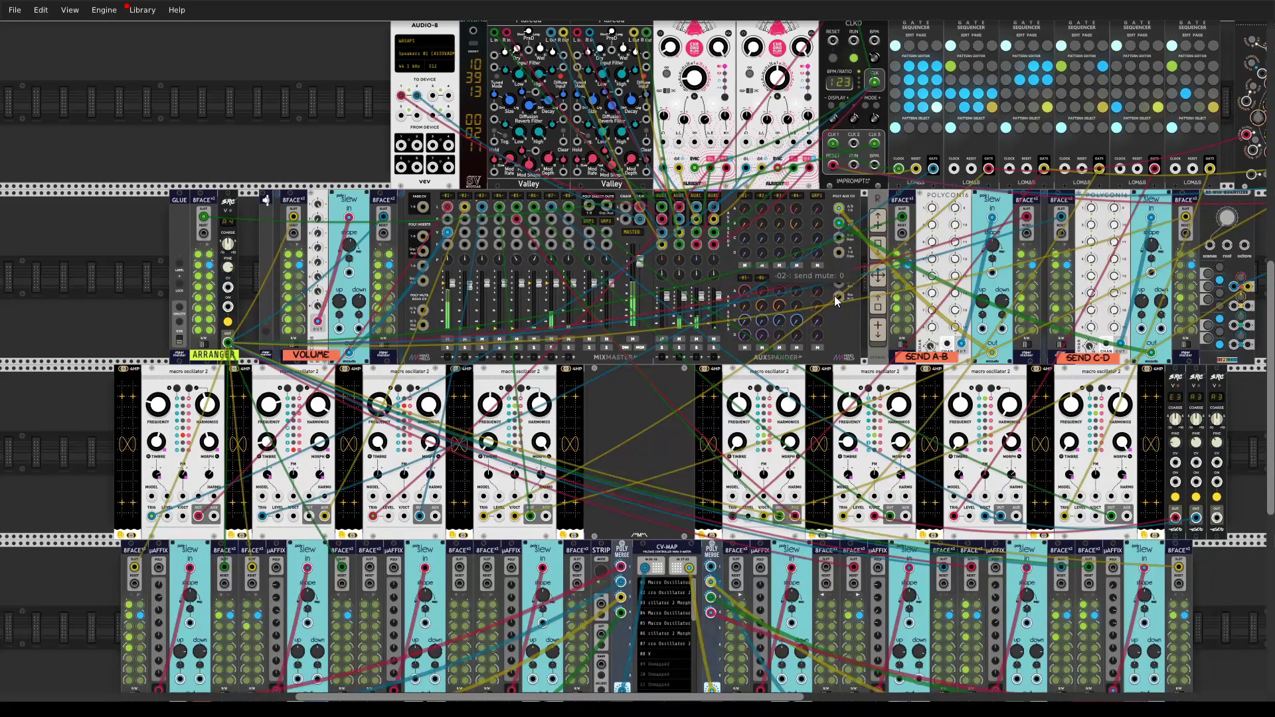
pyautogui.moveTo(680, 385); pyautogui.dragTo(431, 400)
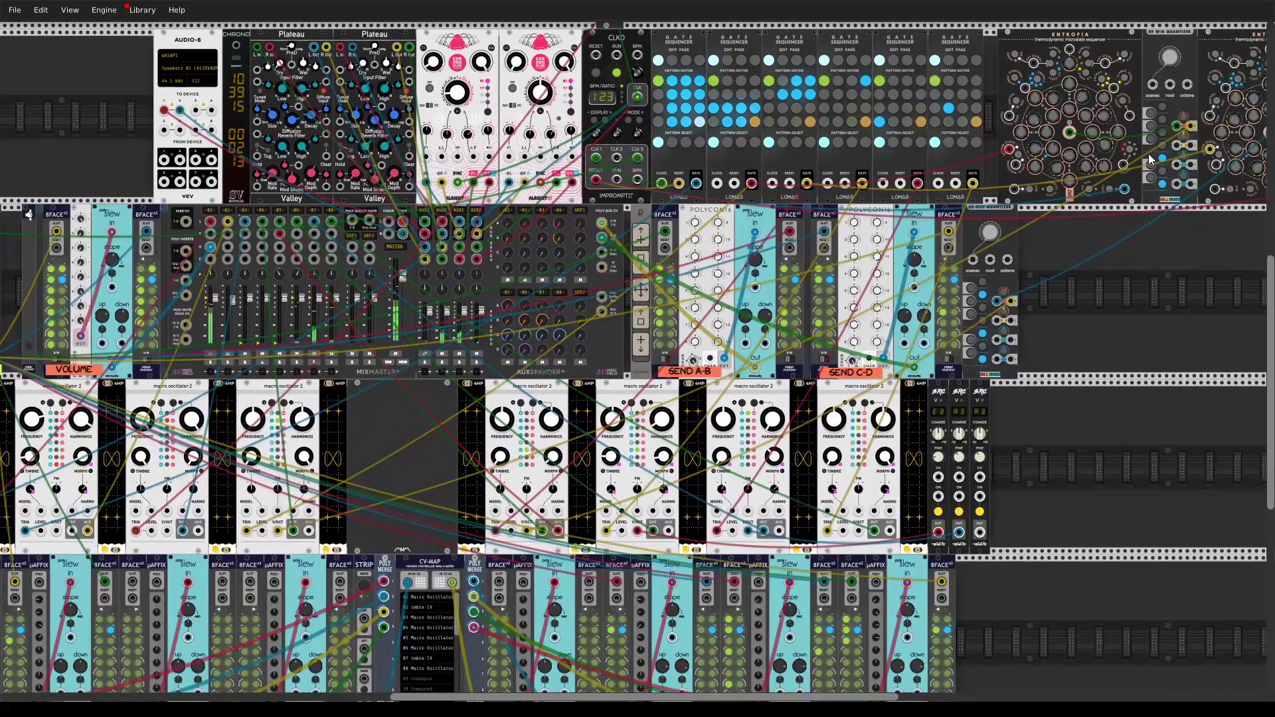
pyautogui.moveTo(1064, 247); pyautogui.dragTo(1142, 296)
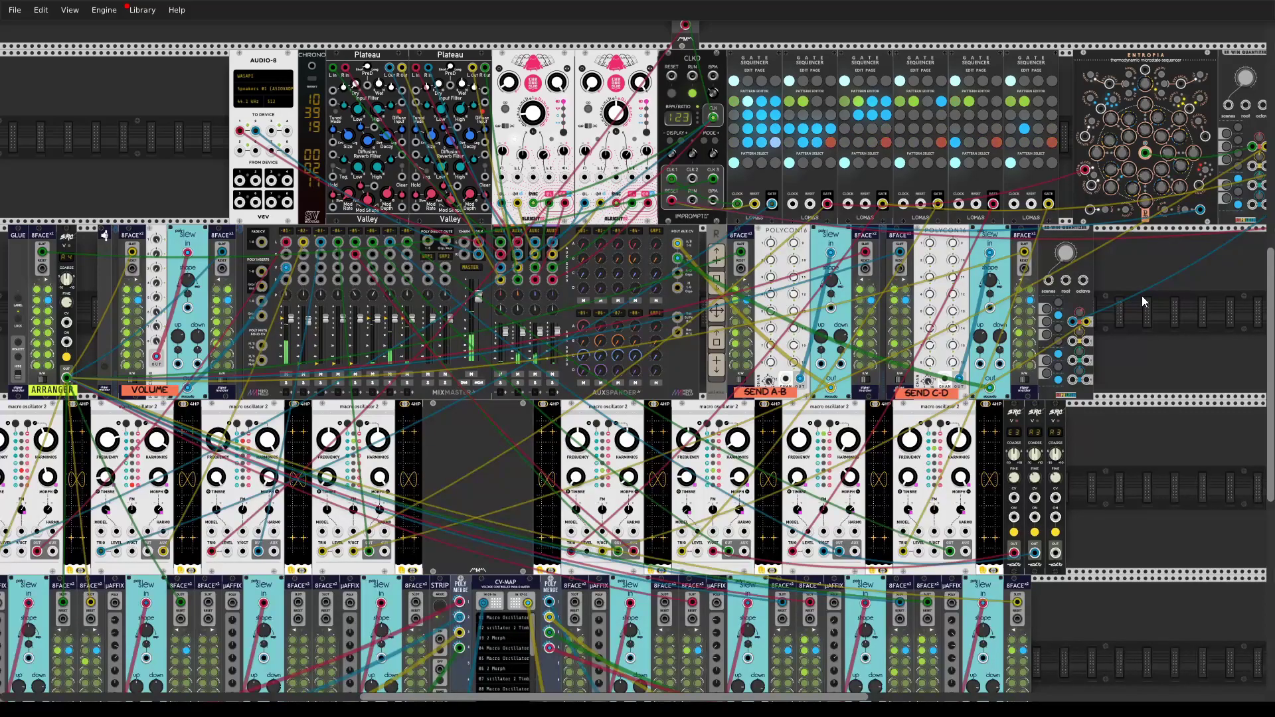
pyautogui.moveTo(506, 441); pyautogui.dragTo(621, 449)
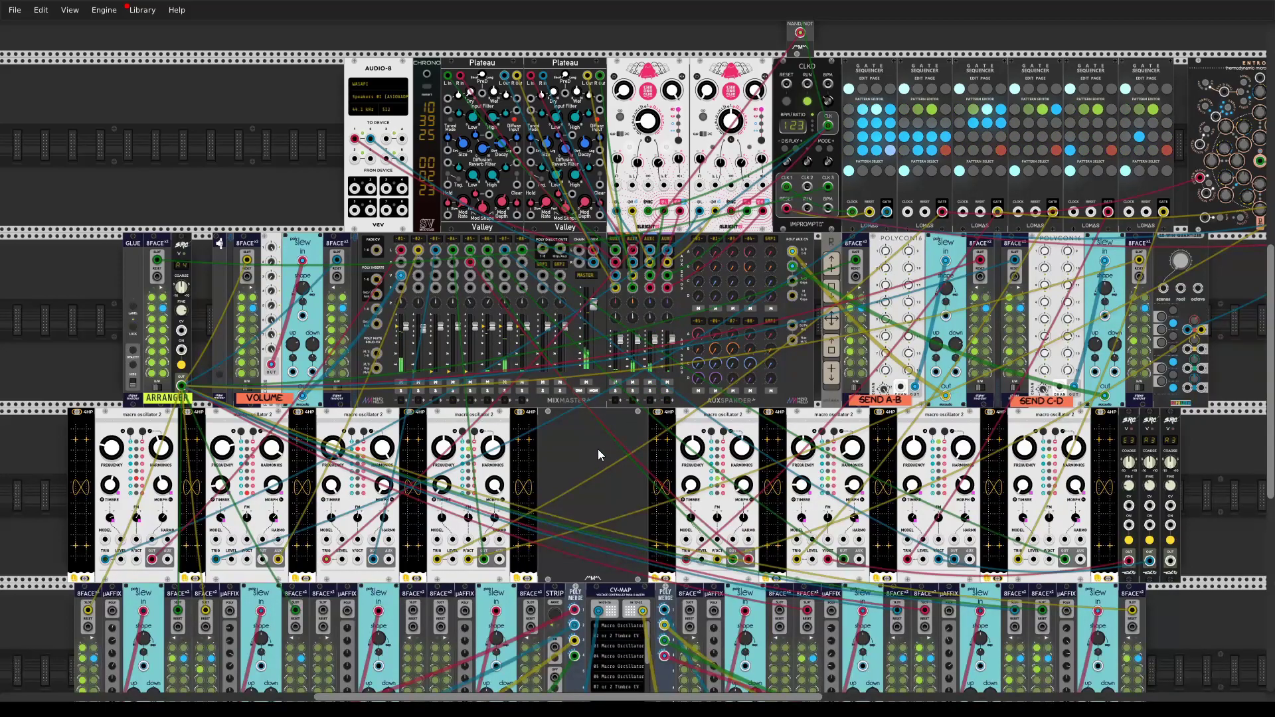
pyautogui.moveTo(596, 449); pyautogui.dragTo(631, 458)
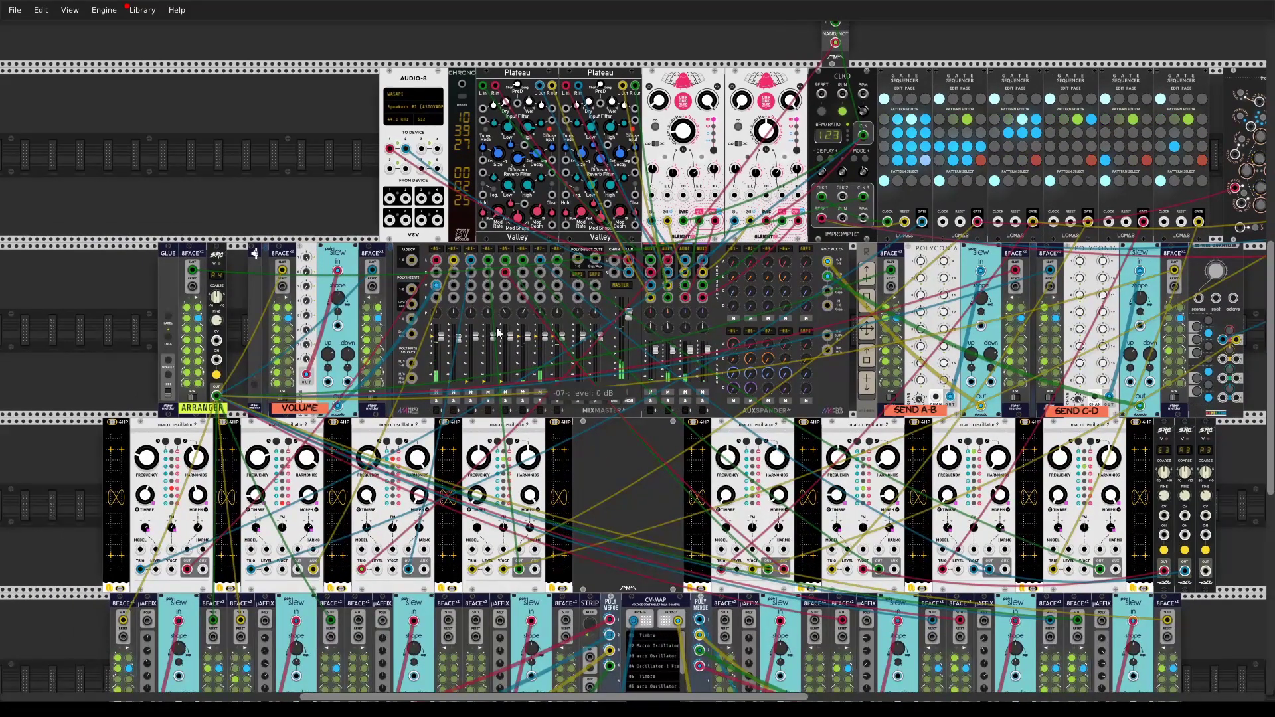